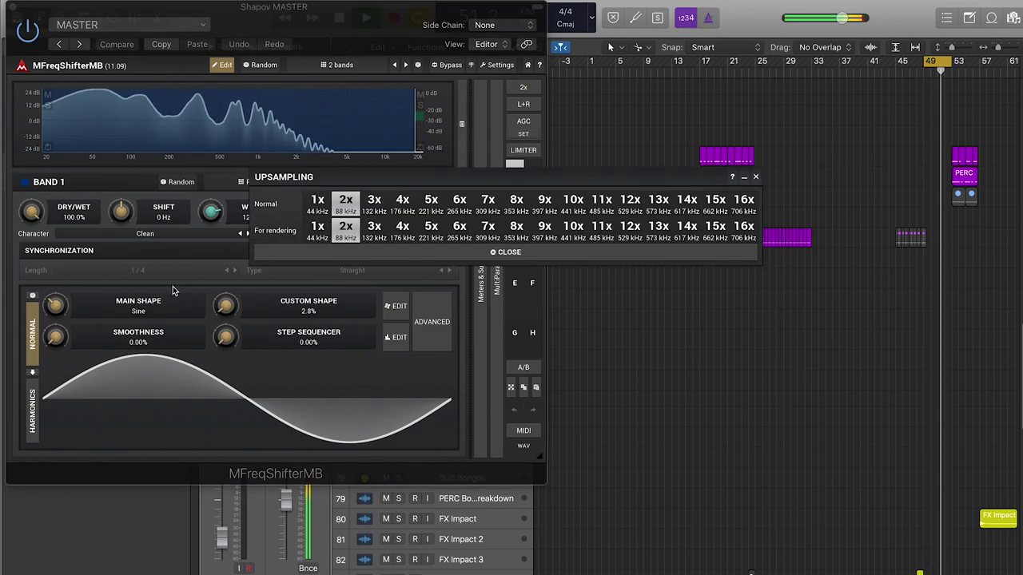
- Compare MFreqShifterMB at 1x and 2x upsampling, keep 2x, check the effect against bypass, and close the plug-in
left_click(315, 206)
left_click(345, 206)
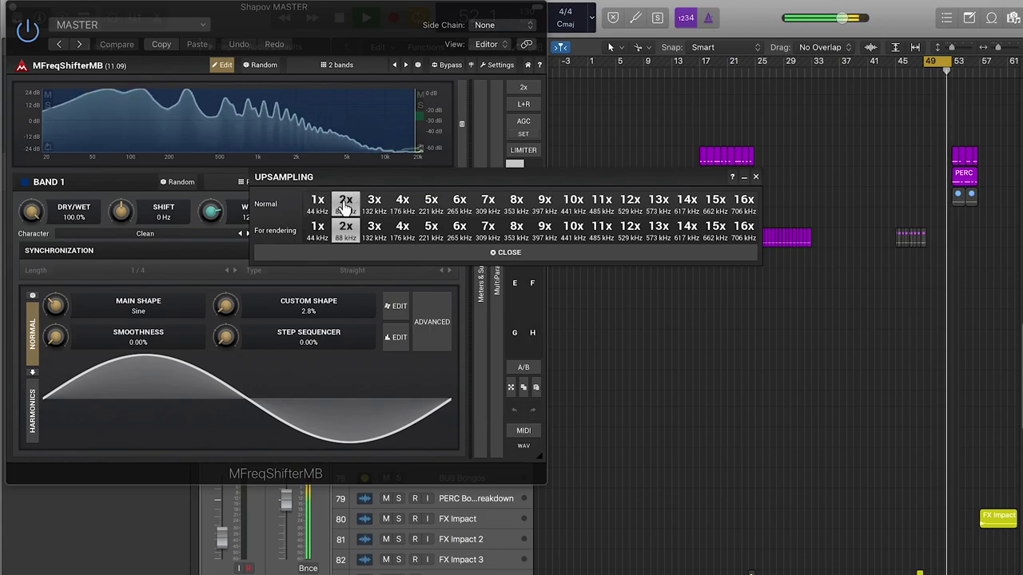
left_click(755, 177)
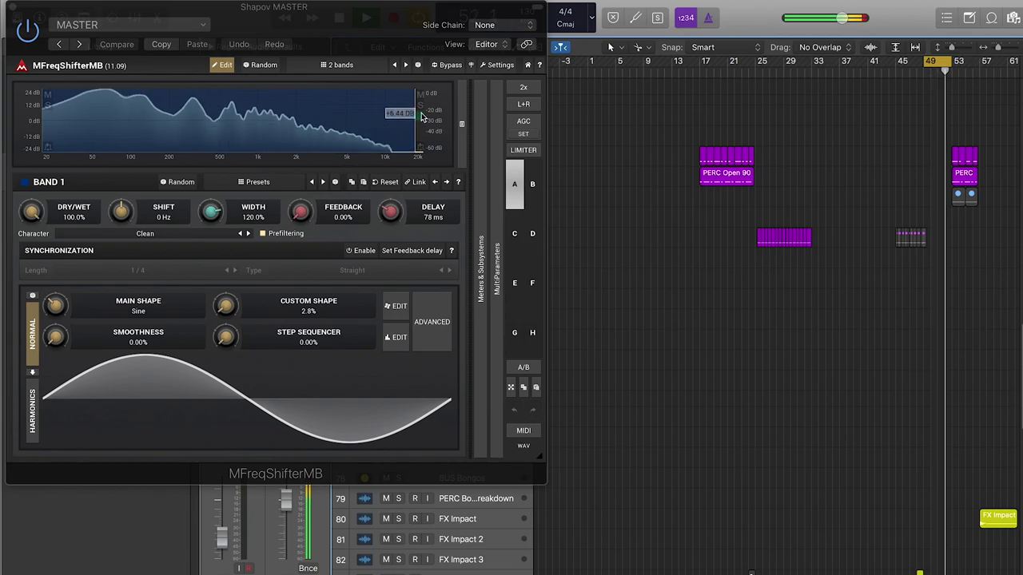
left_click(27, 29)
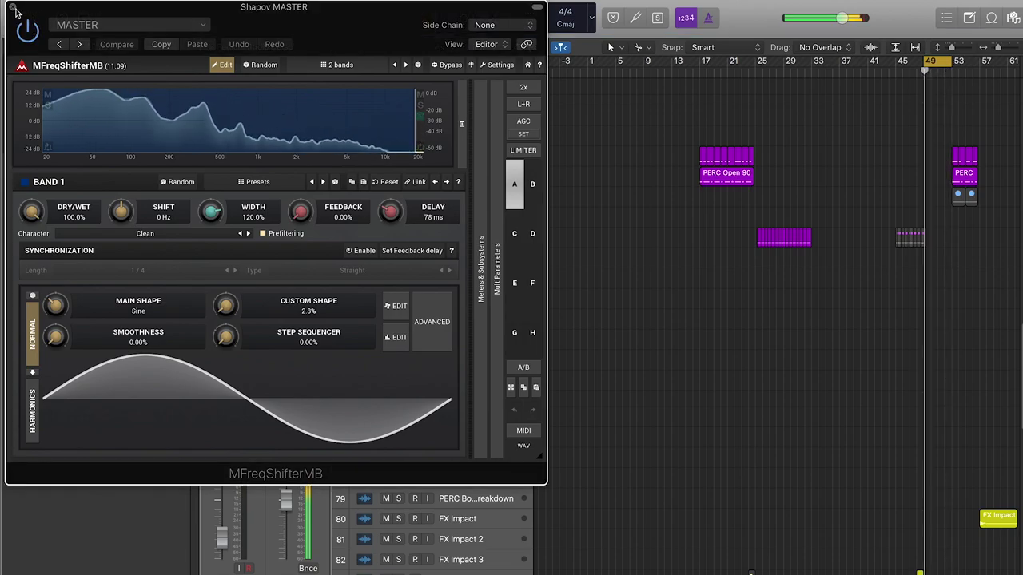
left_click(13, 7)
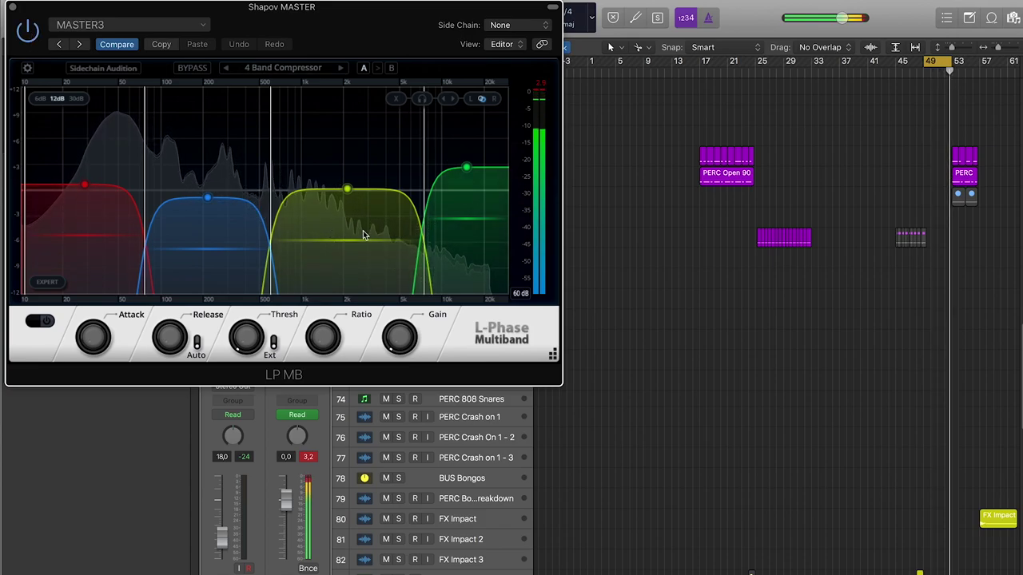
- Examine the settings of the high-mid, low-mid and low bands in the L-Phase Multiband compressor
left_click(334, 249)
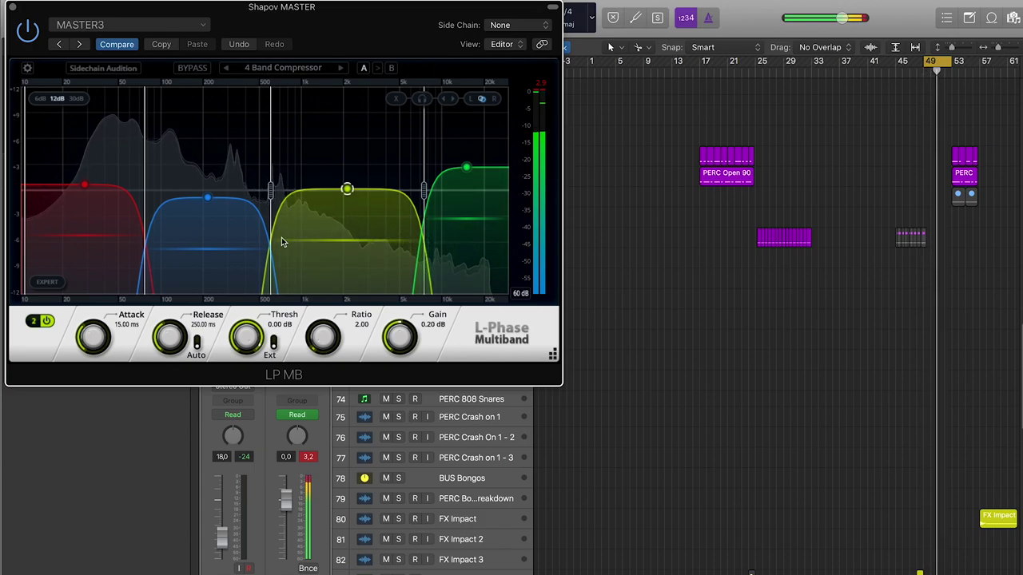
left_click(229, 245)
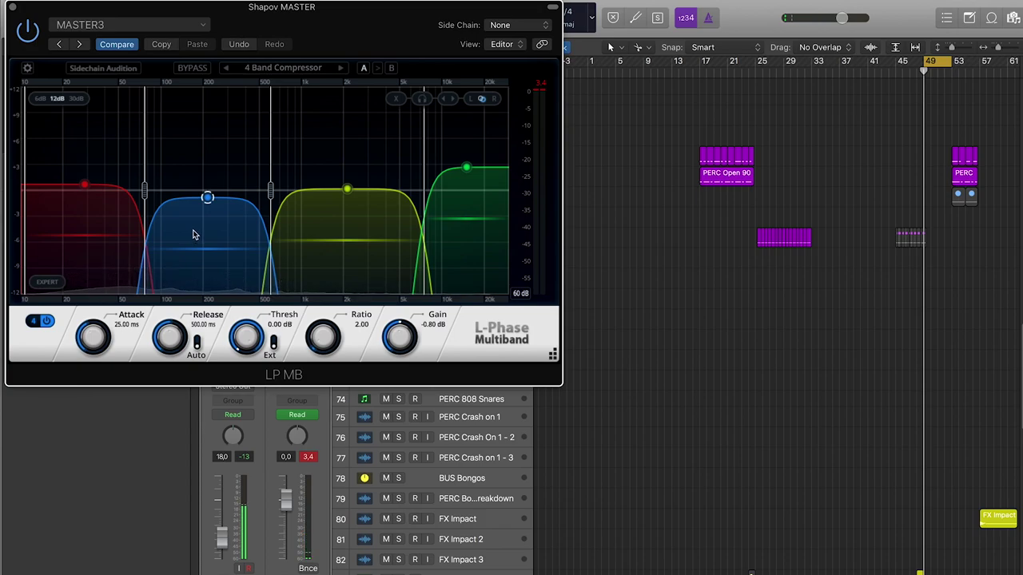
key("space")
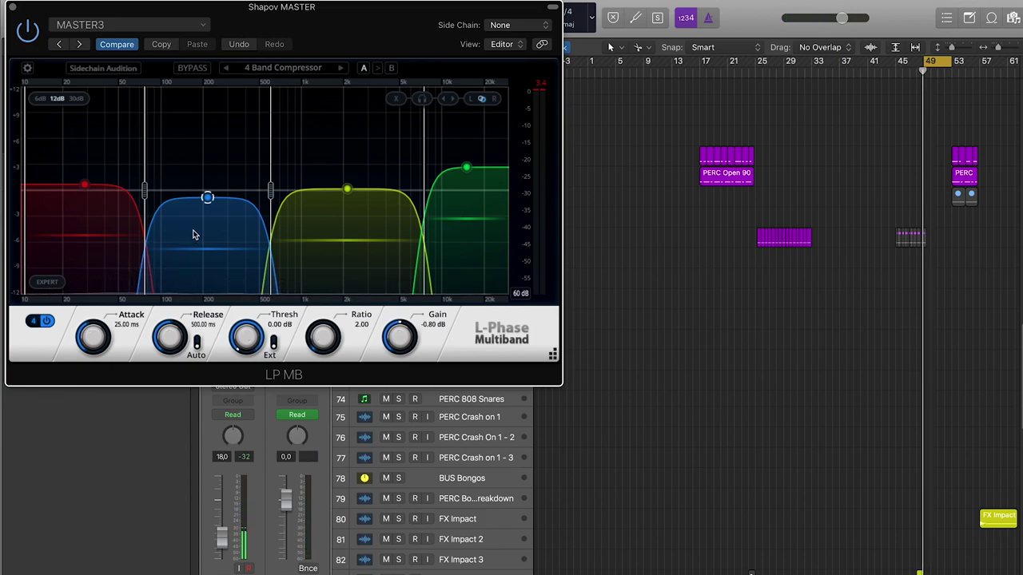
left_click(128, 265)
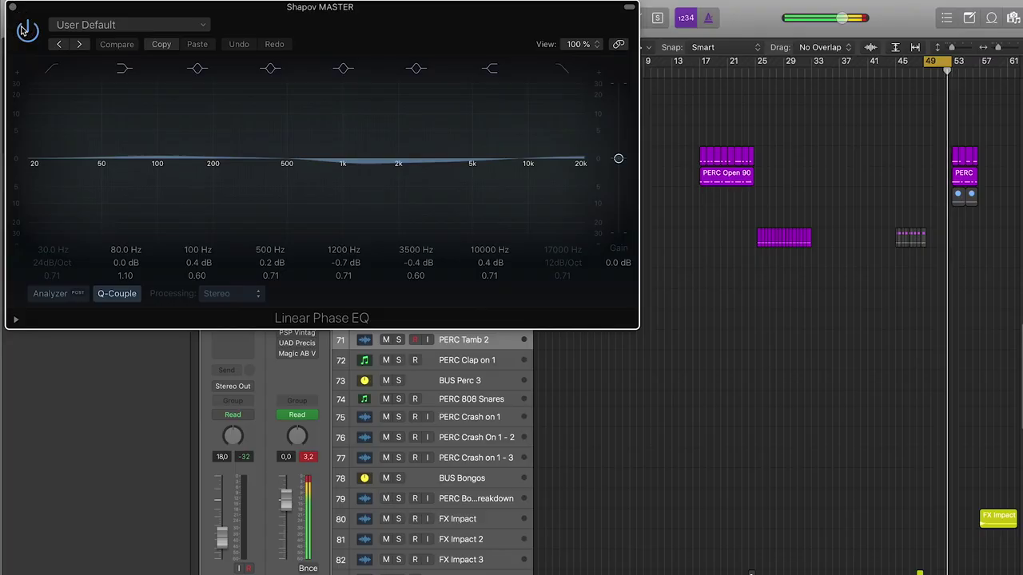
- Enable the Linear Phase EQ and isolate its 100 Hz band by switching off the 80, 500, 1200, 3500 and 10000 Hz bands
left_click(24, 31)
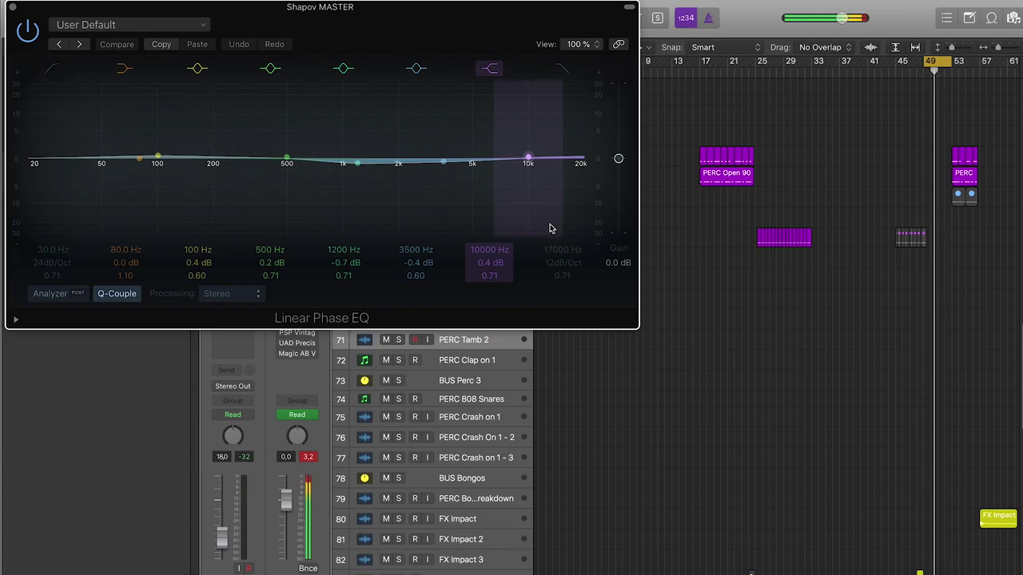
left_click(121, 68)
left_click(194, 69)
left_click(202, 70)
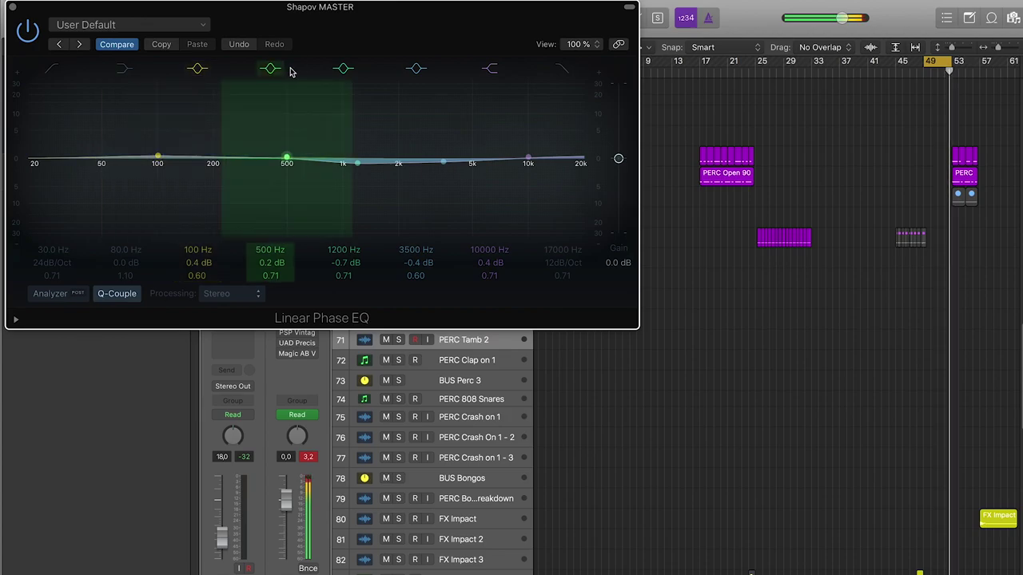
left_click(271, 69)
left_click(343, 69)
left_click(415, 69)
left_click(490, 70)
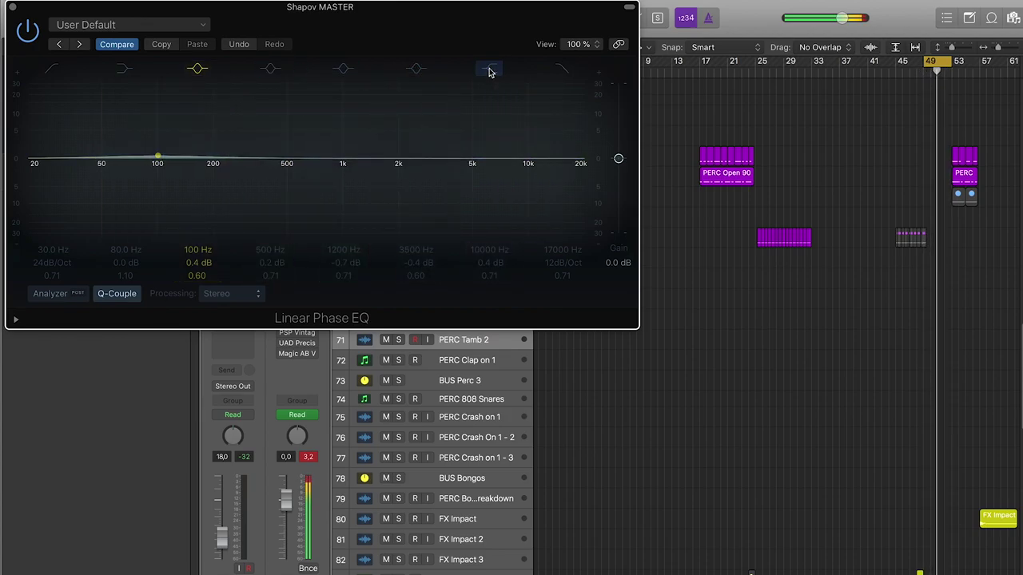
- Switch the 80 Hz and 500 Hz bands back on and try the gain of the 80 Hz band
left_click(121, 70)
left_click(271, 69)
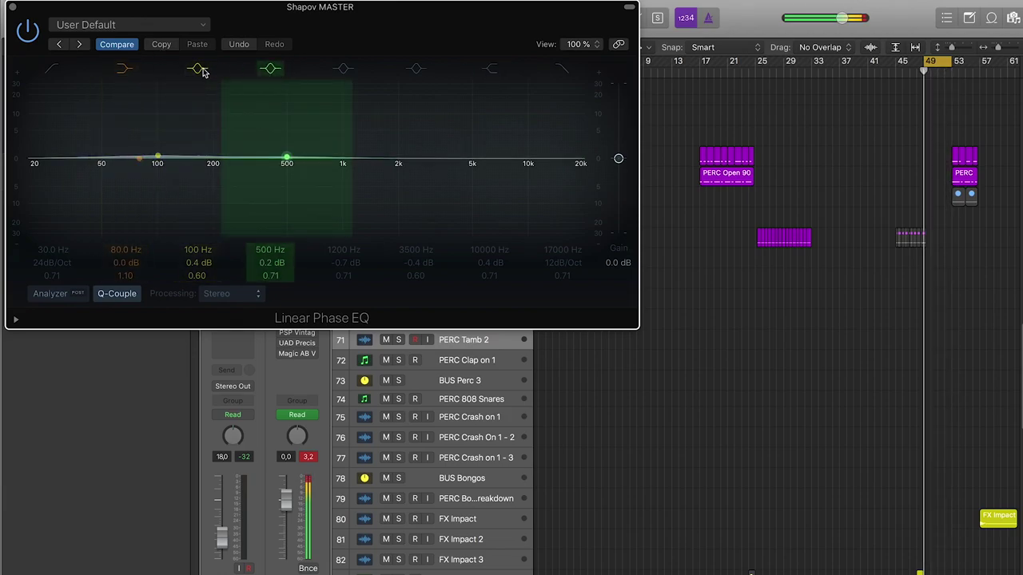
mouse_move(126, 262)
left_mouse_down()
mouse_move(126, 231)
mouse_move(131, 277)
left_mouse_up()
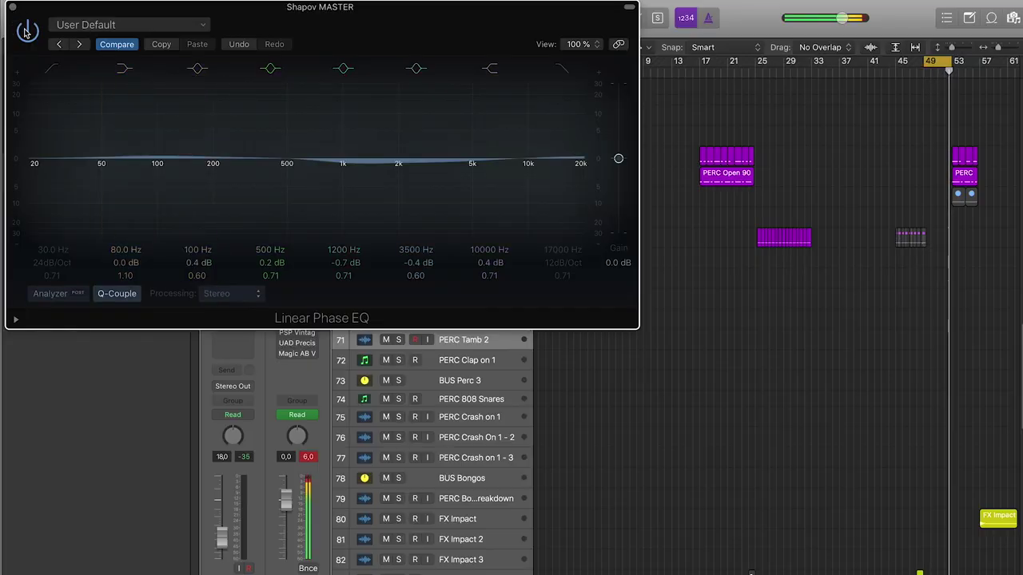
- Re-enable the Linear Phase EQ, raise the 100 Hz band's gain to 0.9 dB, and close the plug-in
left_click(26, 32)
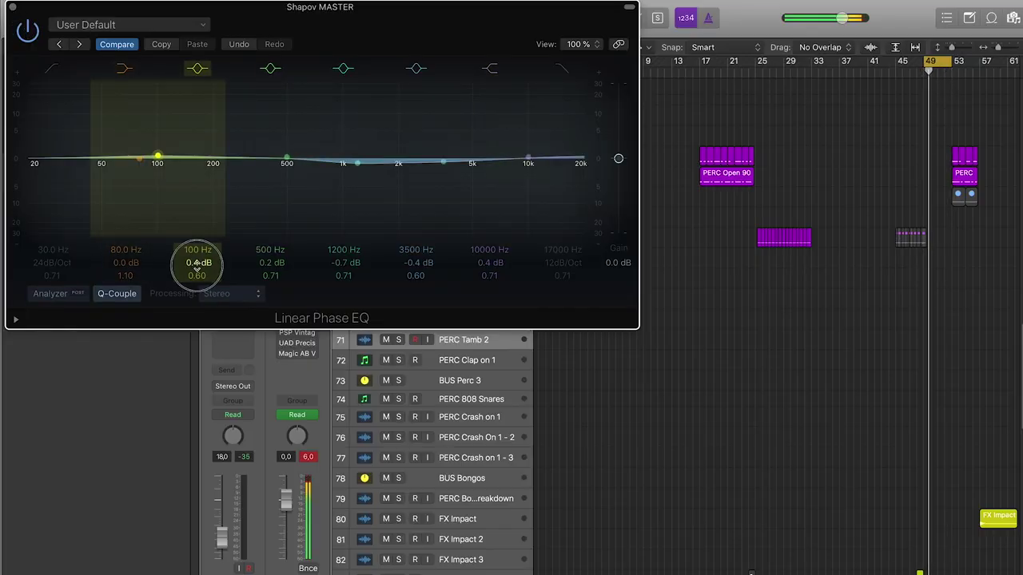
mouse_move(158, 152)
left_mouse_down()
mouse_move(158, 132)
mouse_move(158, 163)
left_mouse_up()
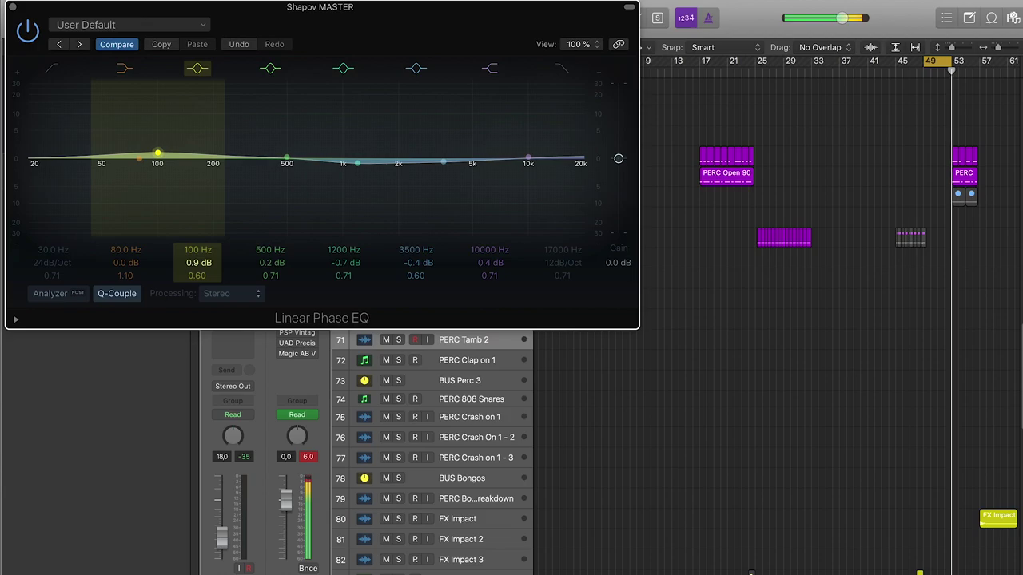
left_click(13, 7)
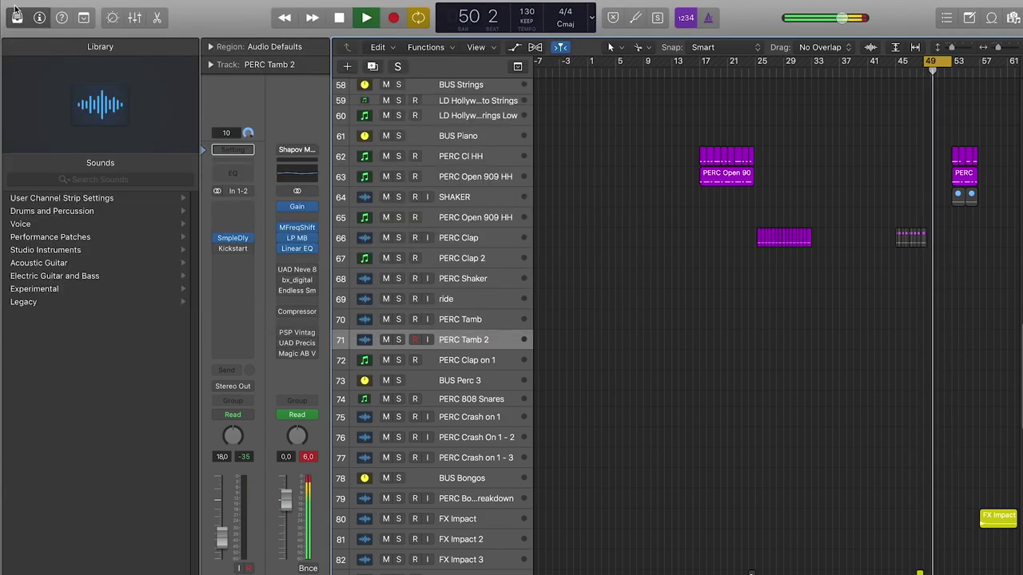
- Examine the UAD Neve 88RS Legacy settings on the master channel and close the plug-in
left_click(298, 272)
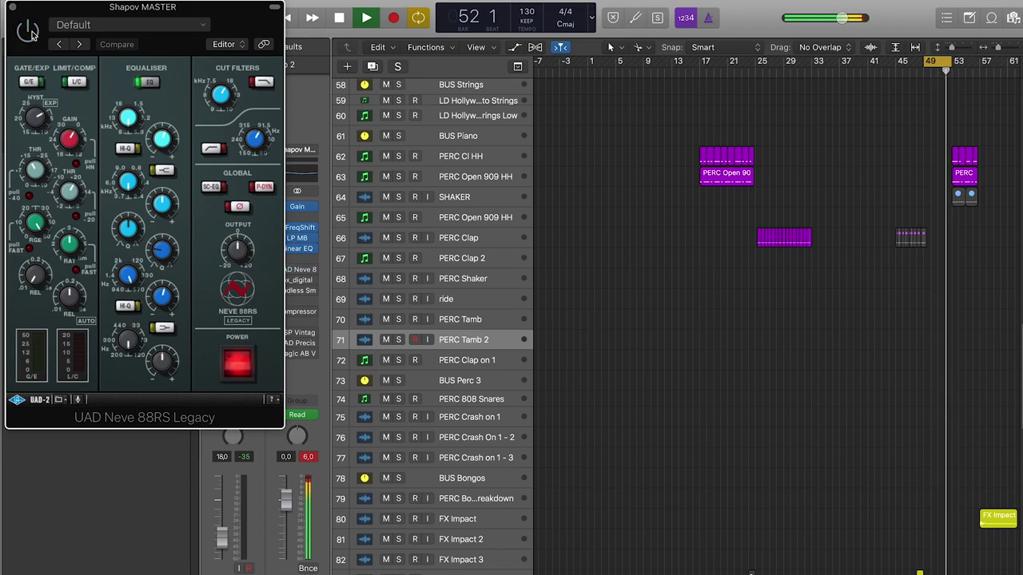
left_click(12, 7)
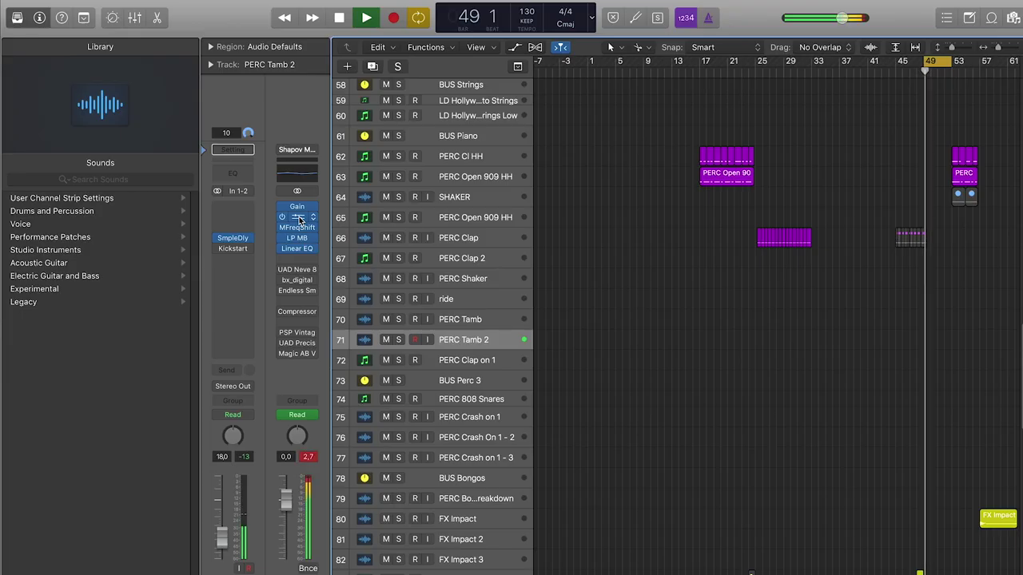
left_click(314, 219)
left_click(313, 237)
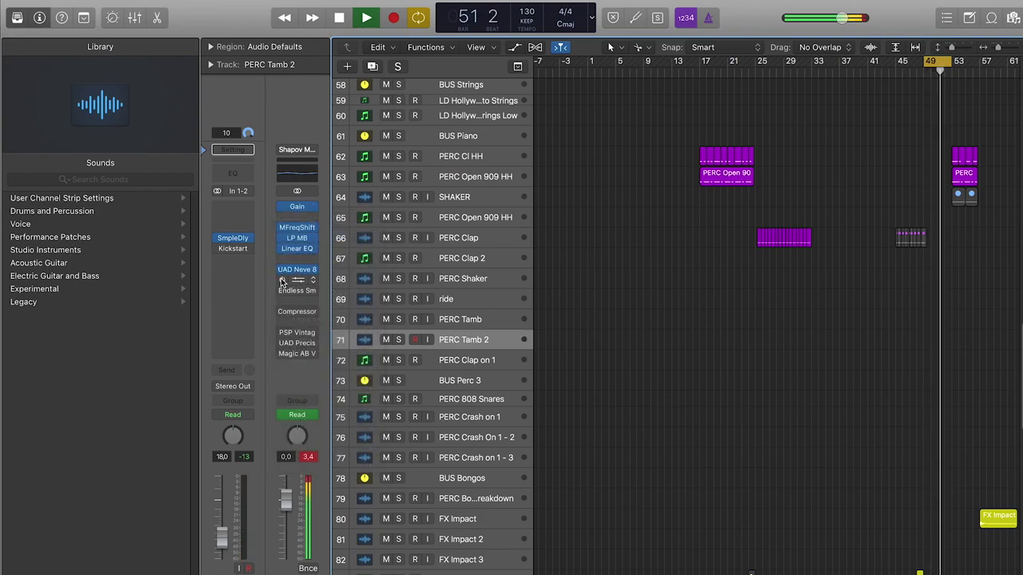
- Enable the UAD Neve, bx_digital, Endless Sm and Compressor inserts on the master channel while auditioning the playback
left_click(297, 274)
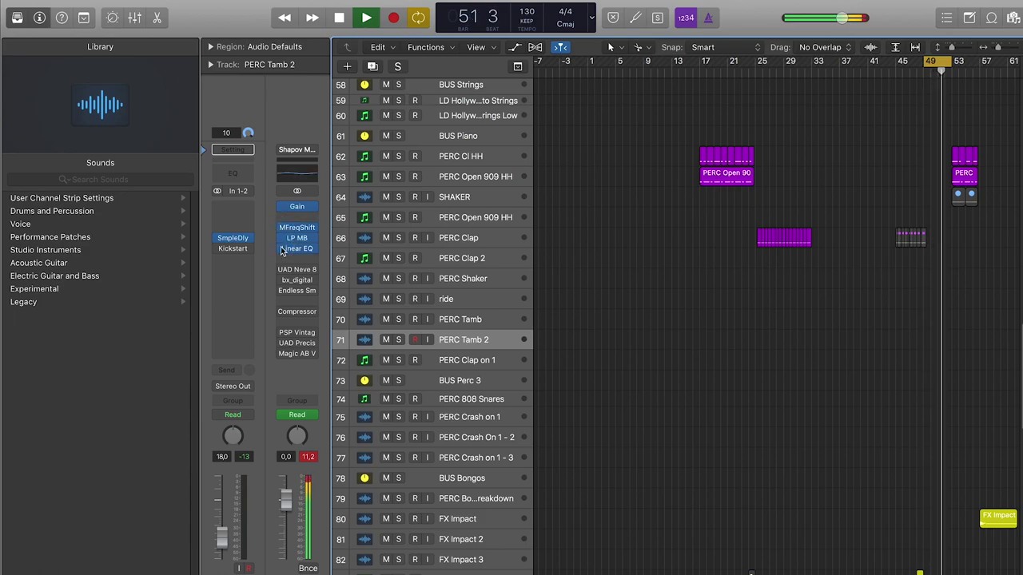
left_click(283, 249)
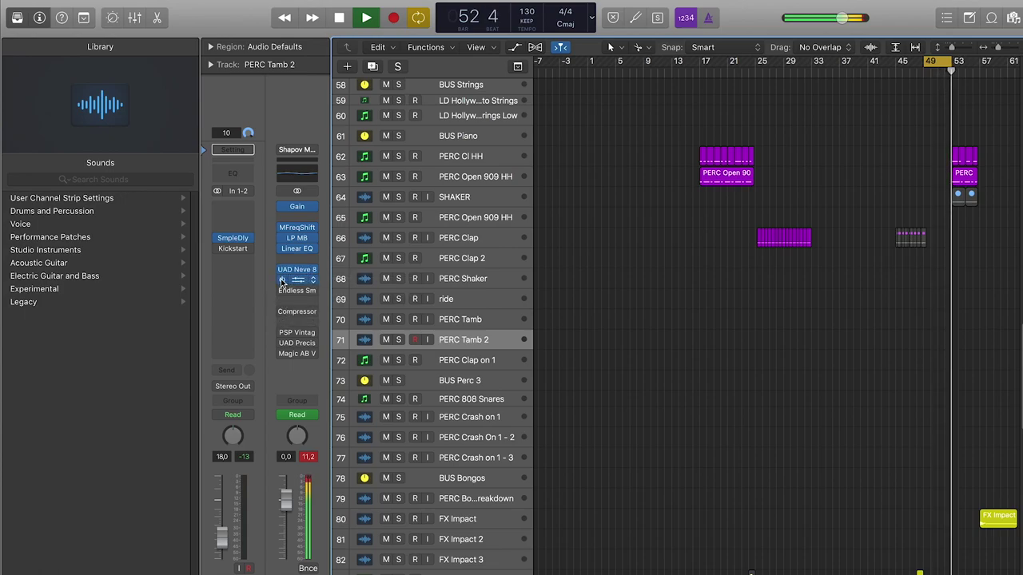
left_click(296, 283)
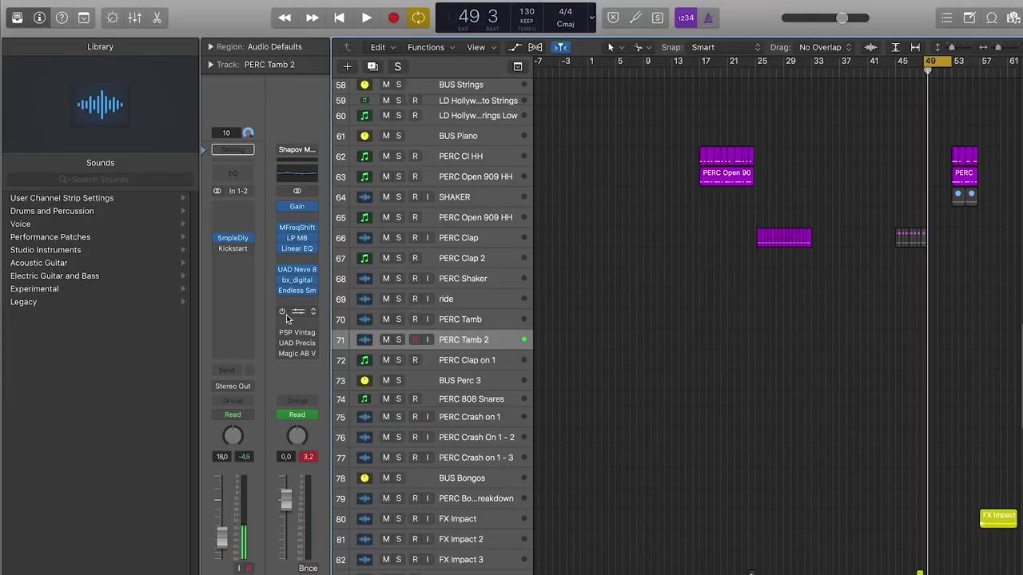
key("space")
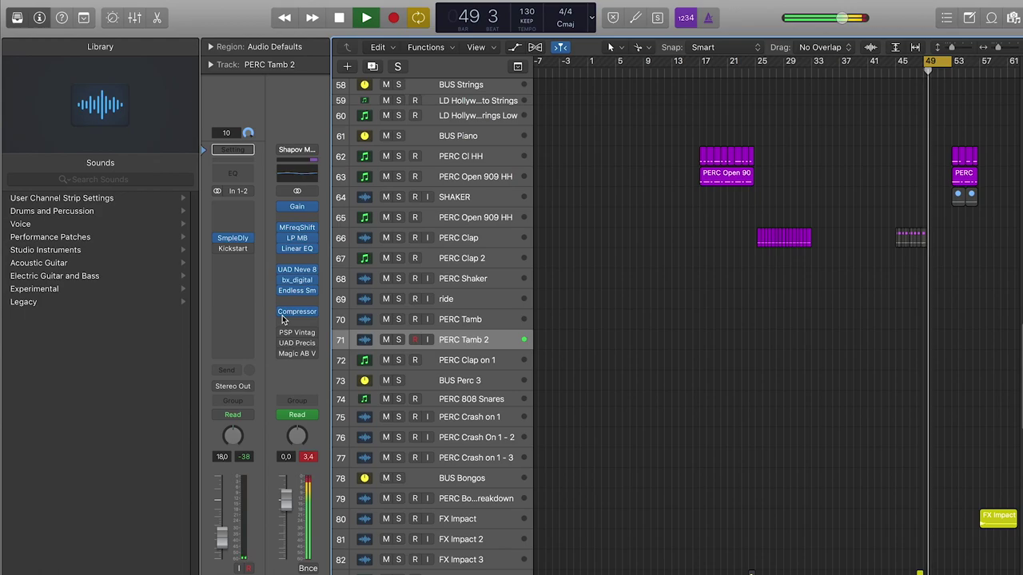
key("space")
- Try the Compressor insert directly below Gain and directly below MFreqShift, and undo the moves
left_click_drag(296, 314, 299, 220)
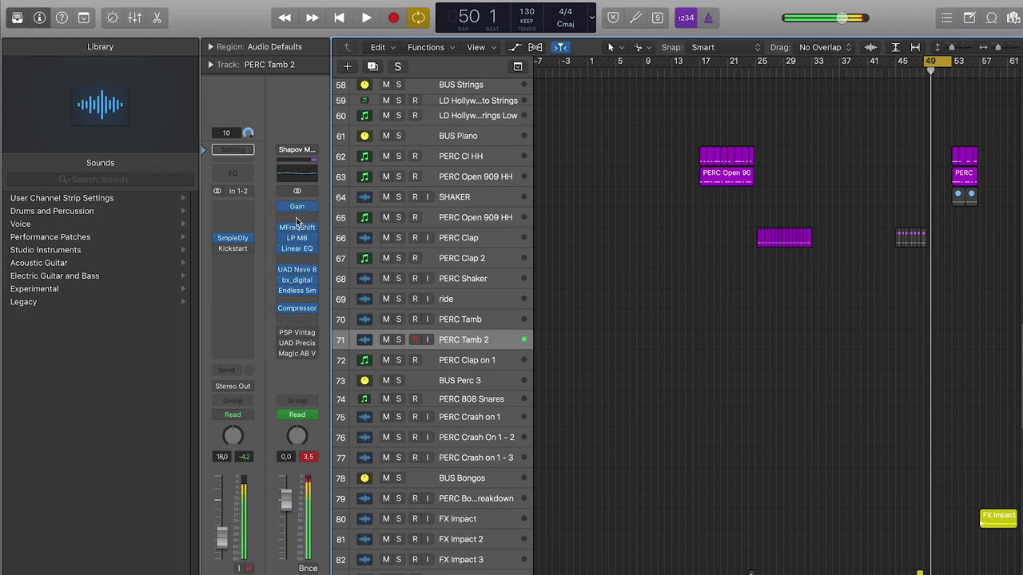
key("space")
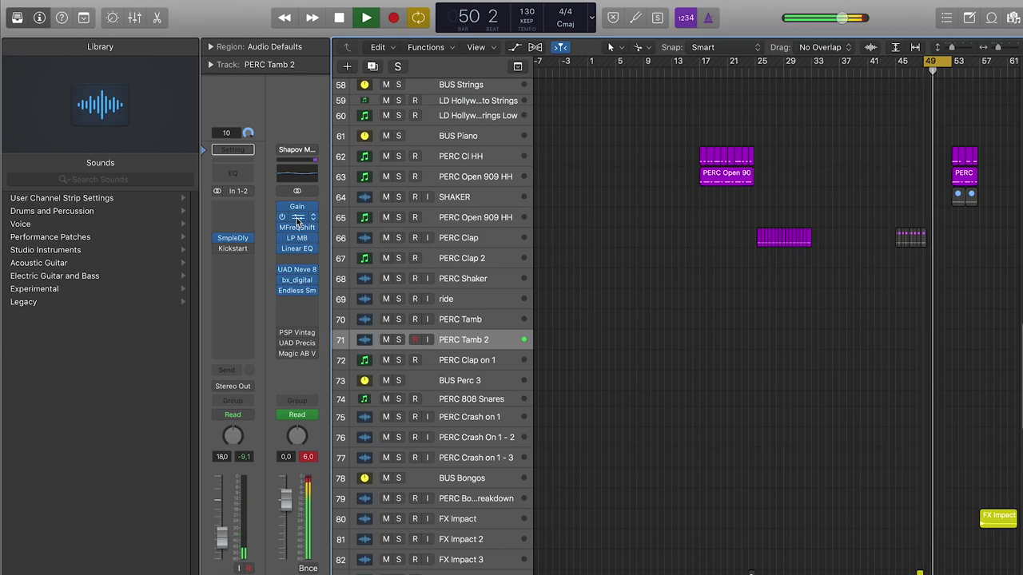
left_click_drag(297, 221, 296, 220)
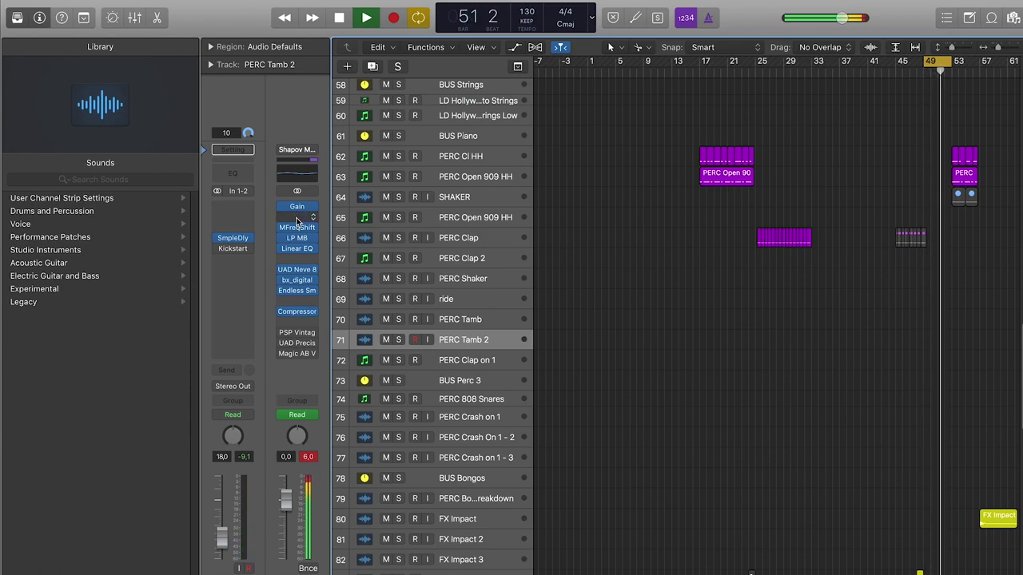
left_click_drag(296, 312, 297, 220)
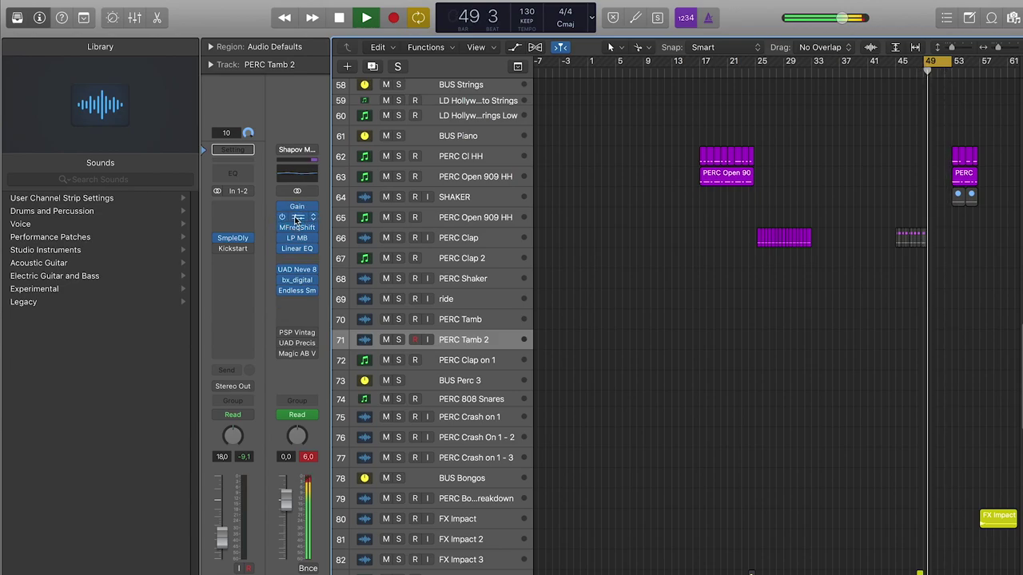
left_click_drag(296, 229, 295, 228)
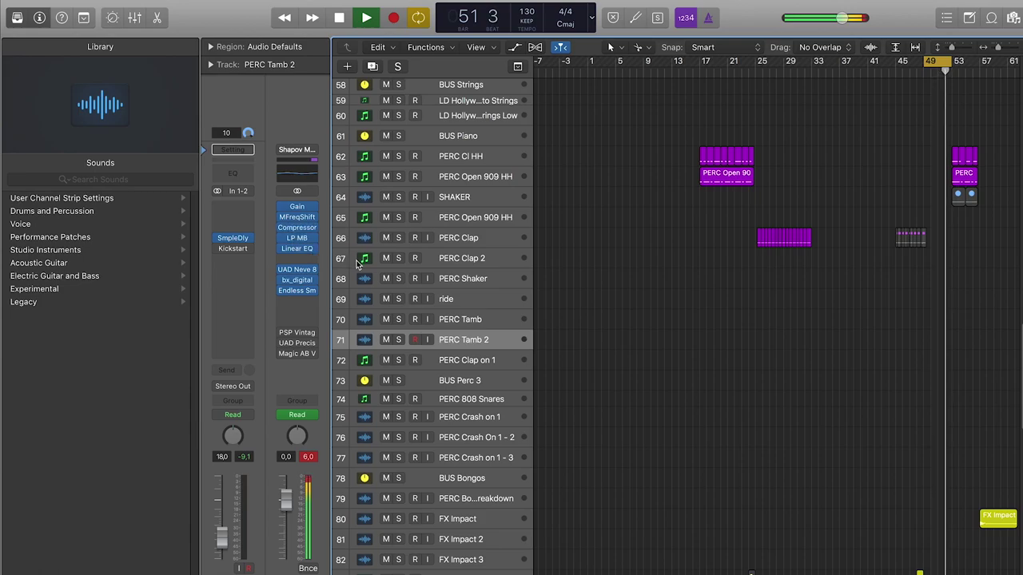
key("super+z")
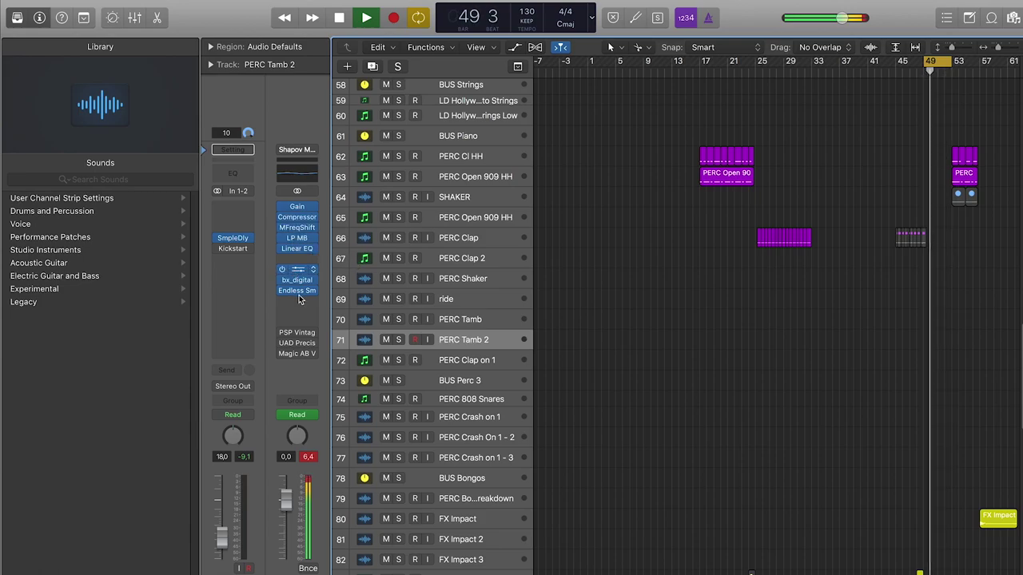
key("super+z")
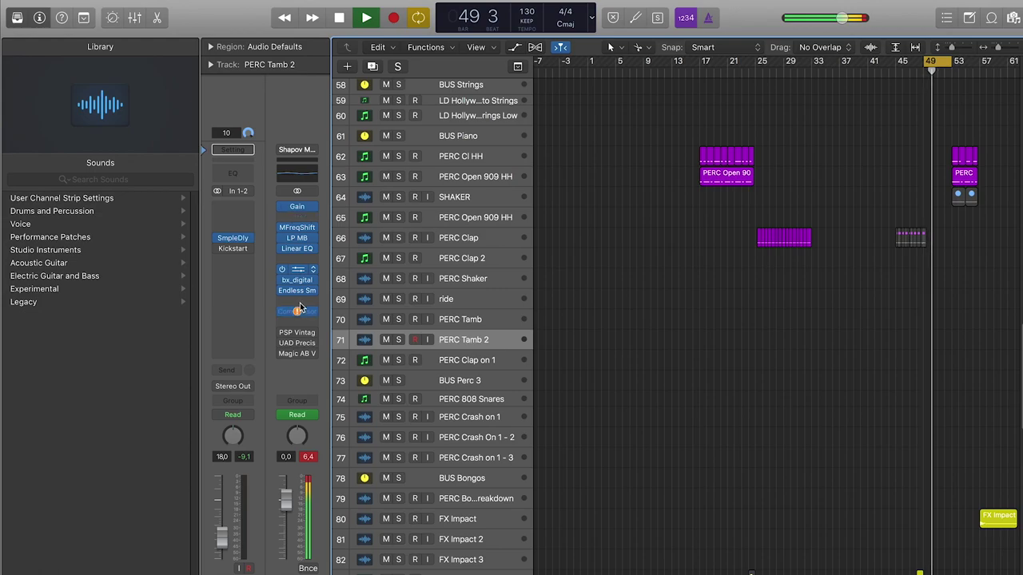
- Review the master Compressor's settings, trying Auto Gain at -12 dB, restoring 0 dB, and checking the make-up gain and release
left_click_drag(288, 316, 296, 313)
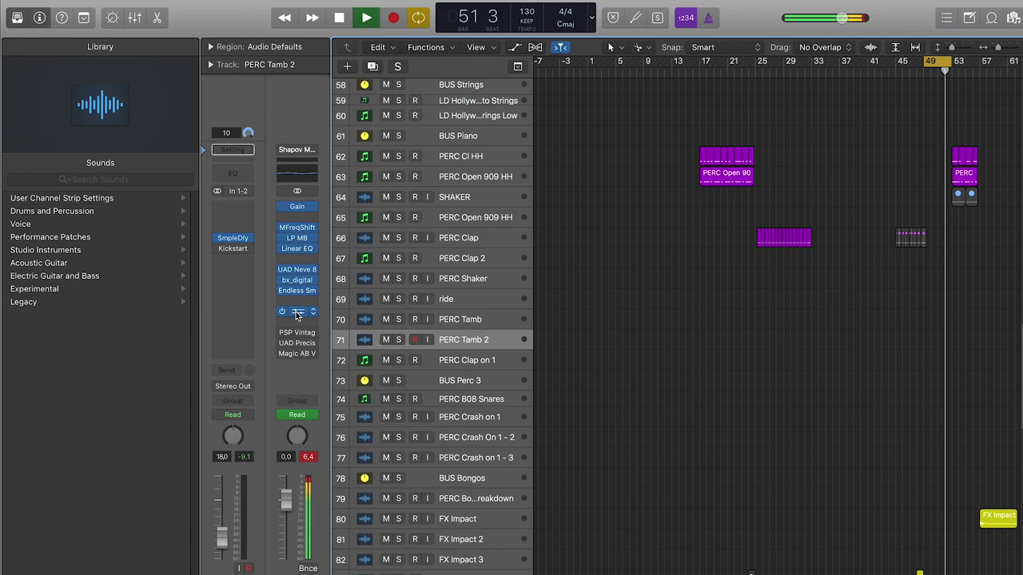
left_click(297, 312)
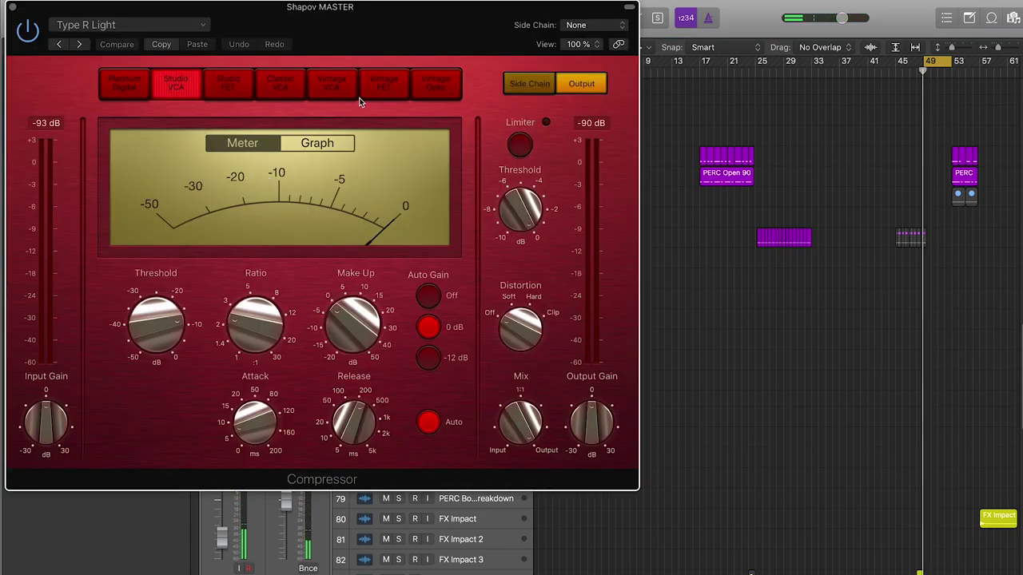
mouse_move(274, 315)
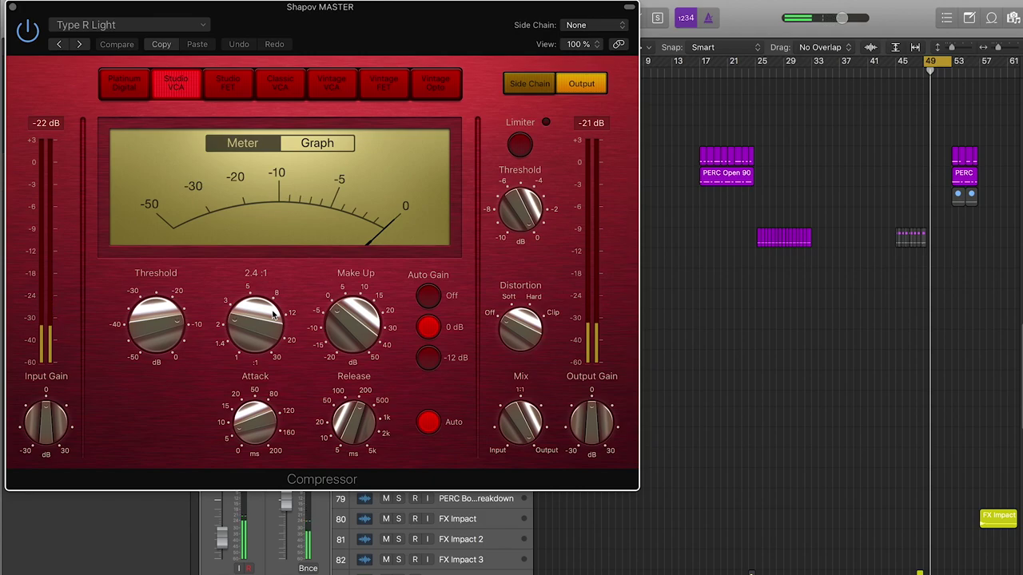
left_click(430, 366)
left_click(429, 328)
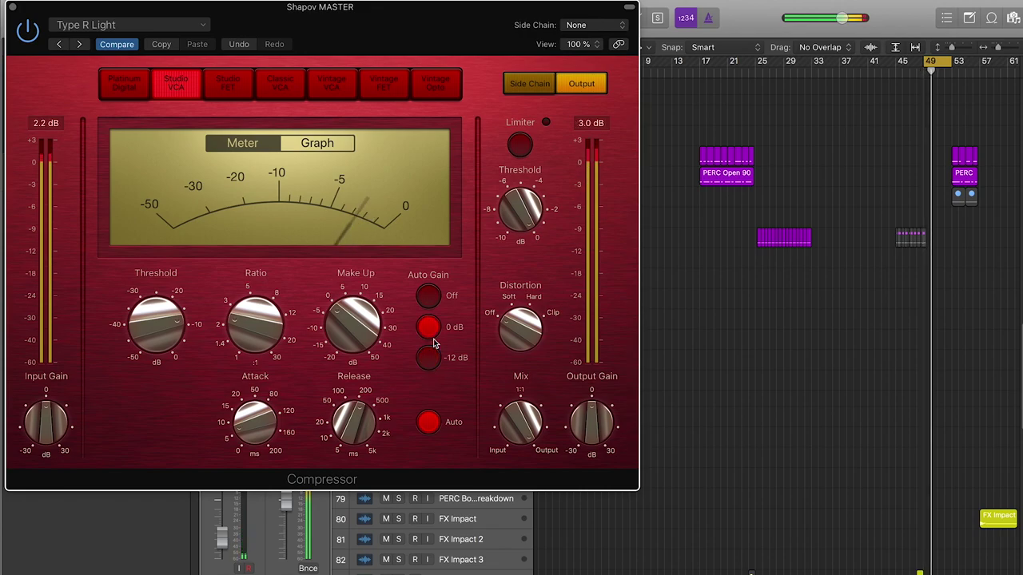
left_click_drag(383, 342, 357, 329)
mouse_move(349, 424)
left_mouse_down()
mouse_move(349, 464)
mouse_move(346, 423)
left_mouse_up()
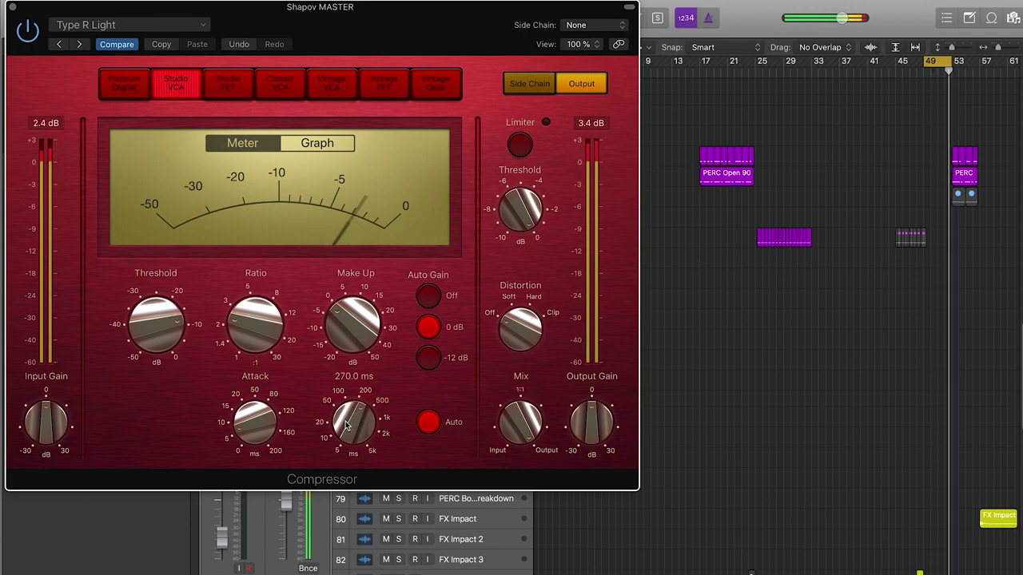
- Set the master Compressor's attack to 7.0 ms and threshold to -12.0 dB, and fine-tune its ratio
left_click_drag(254, 421, 255, 419)
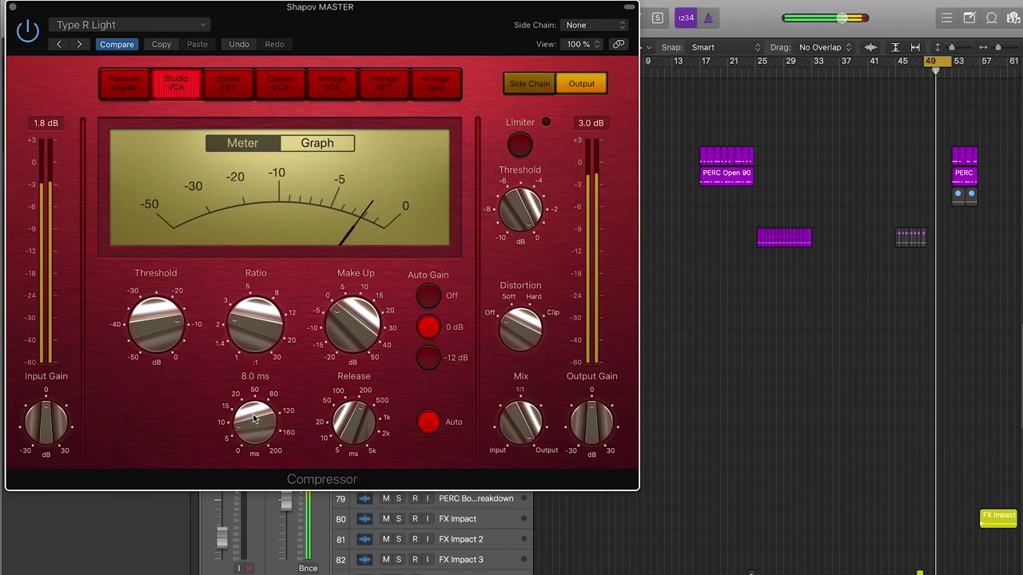
left_click_drag(255, 420, 256, 423)
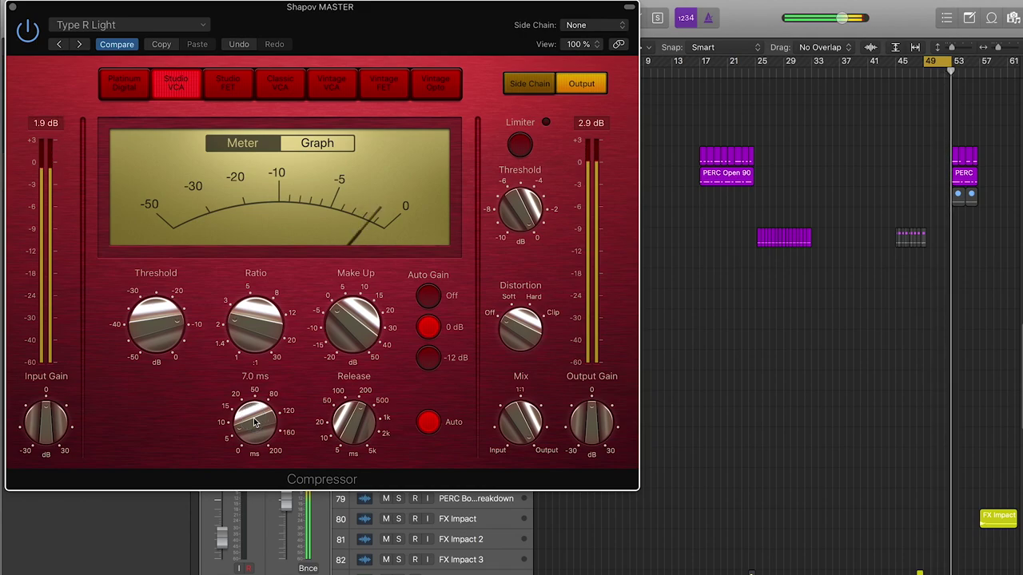
left_click_drag(250, 319, 251, 323)
mouse_move(166, 326)
left_mouse_down()
mouse_move(160, 274)
mouse_move(149, 360)
mouse_move(146, 324)
left_mouse_up()
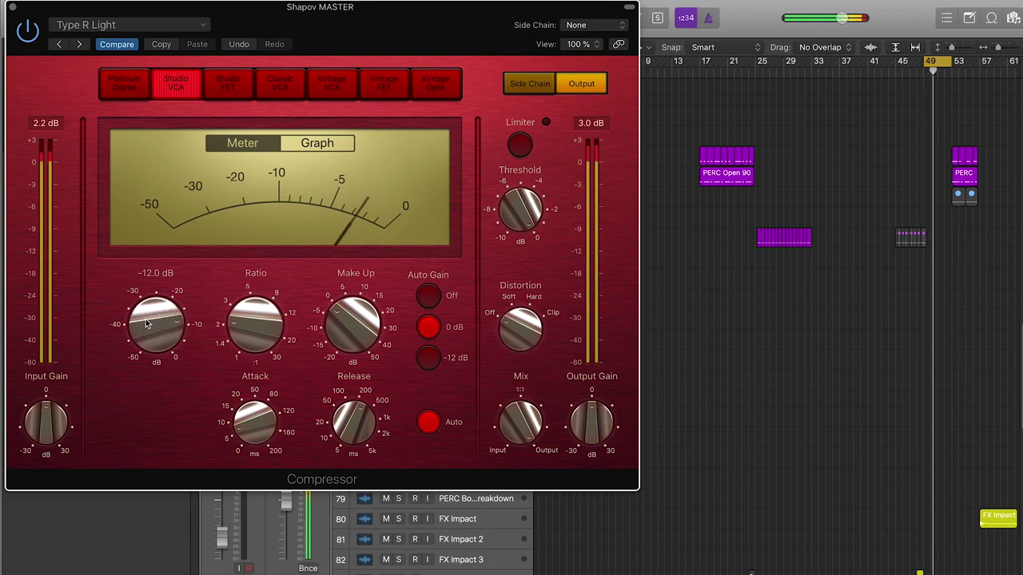
- Audition the Compressor's other circuit types, including Studio FET and Vintage VCA, restore Studio VCA, and close the plug-in
left_click(128, 84)
left_click(164, 88)
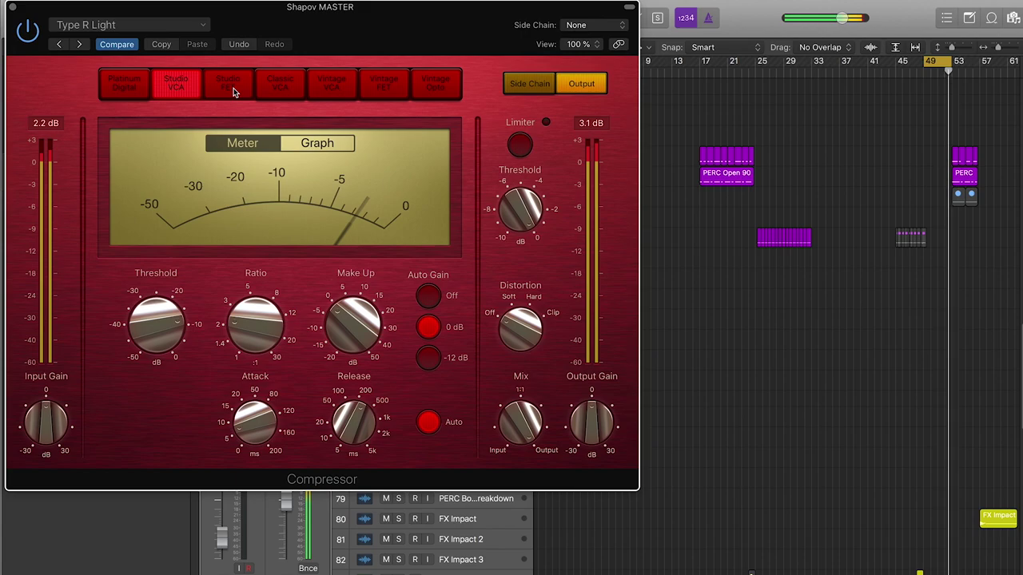
left_click(231, 91)
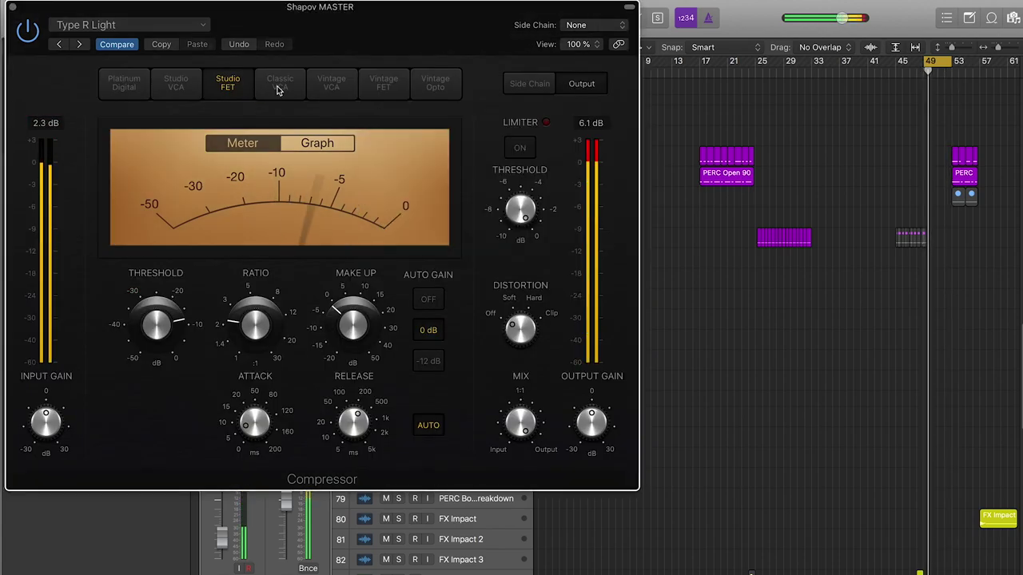
left_click(279, 88)
left_click(329, 90)
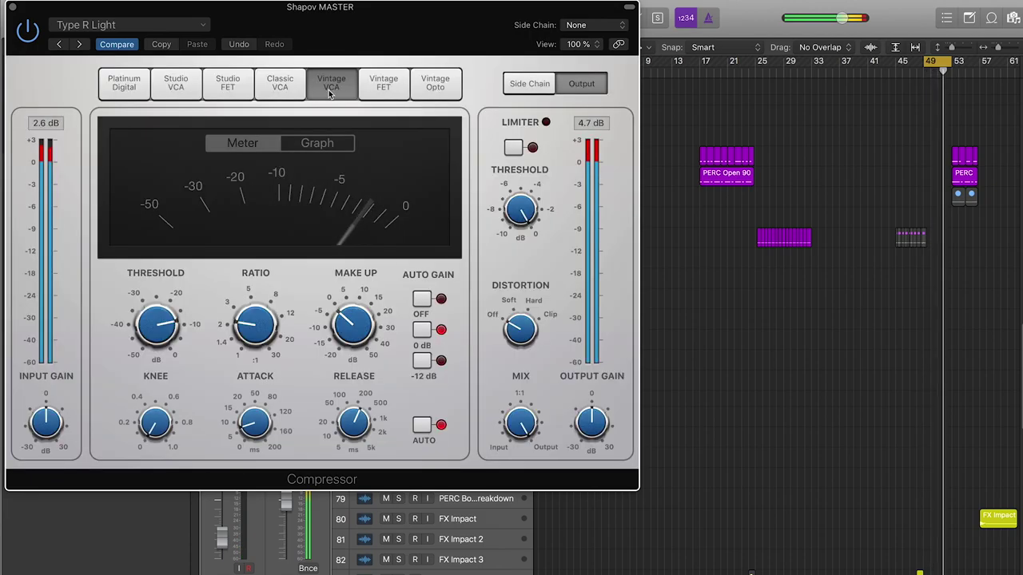
left_click(373, 94)
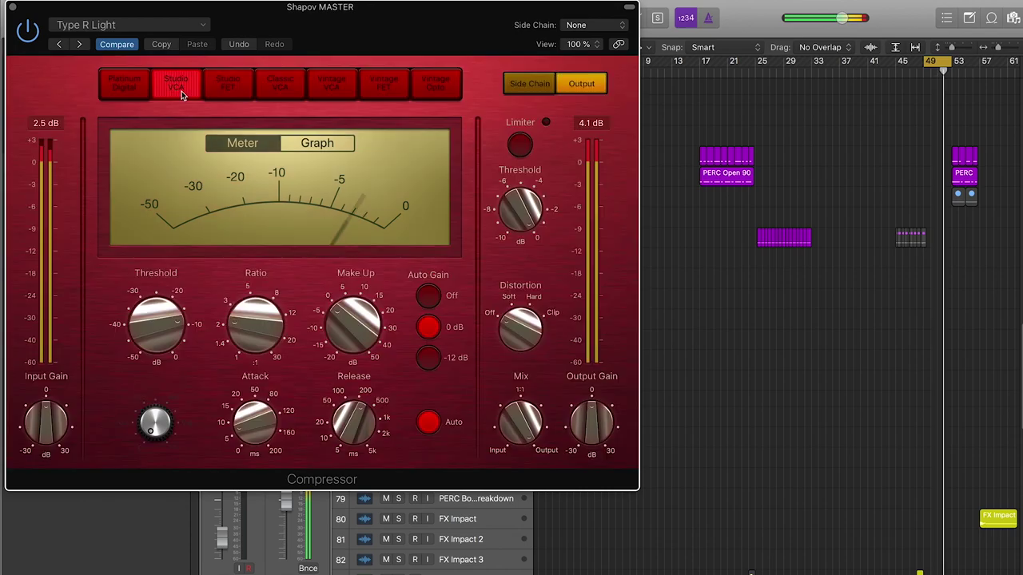
left_click(181, 91)
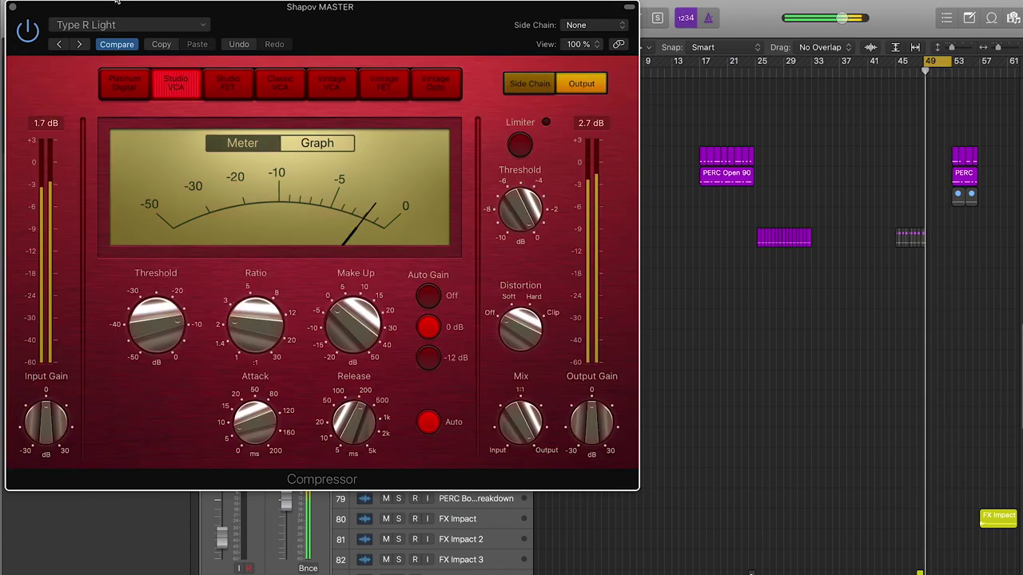
left_click(12, 6)
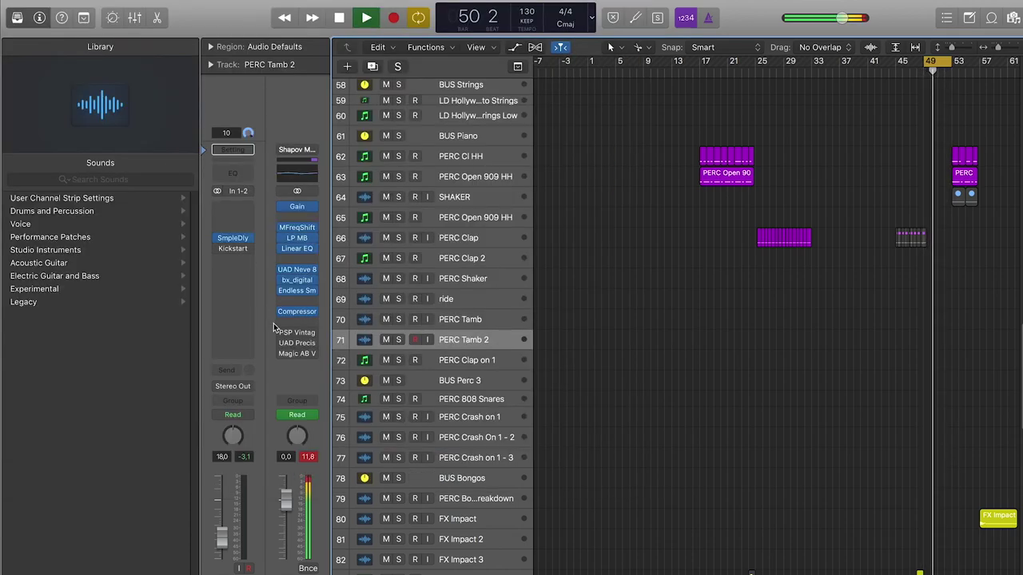
- Examine the PSP VintageWarmer2 settings on the master channel between playback passes, and close the plug-in
left_click(298, 334)
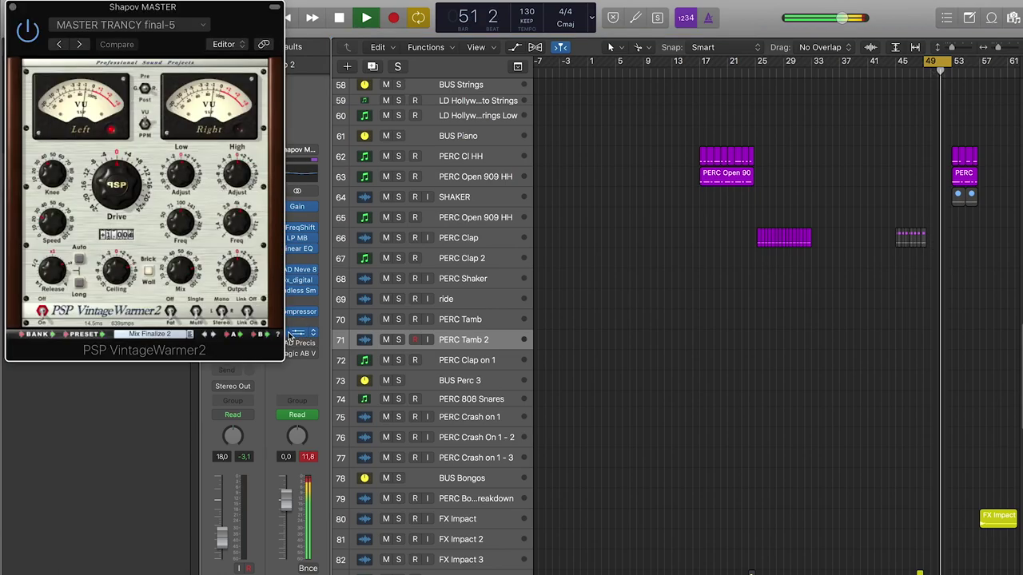
left_click(13, 11)
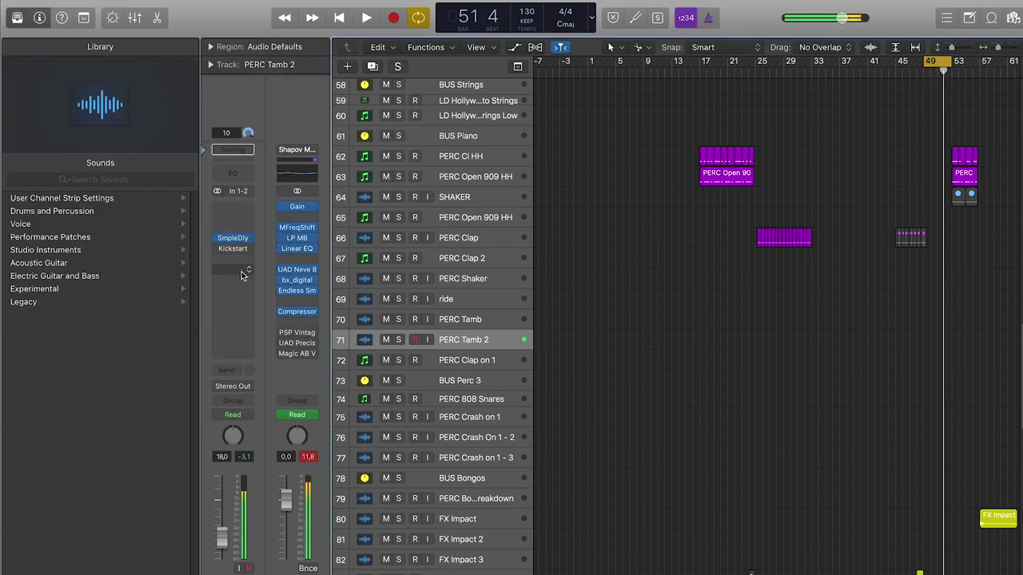
mouse_move(278, 329)
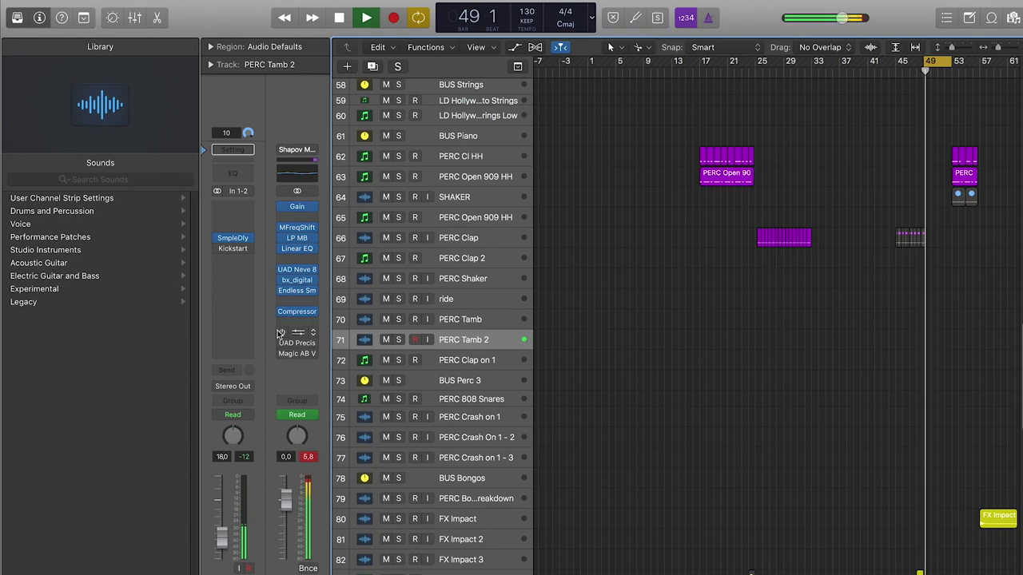
left_click(297, 334)
key("space")
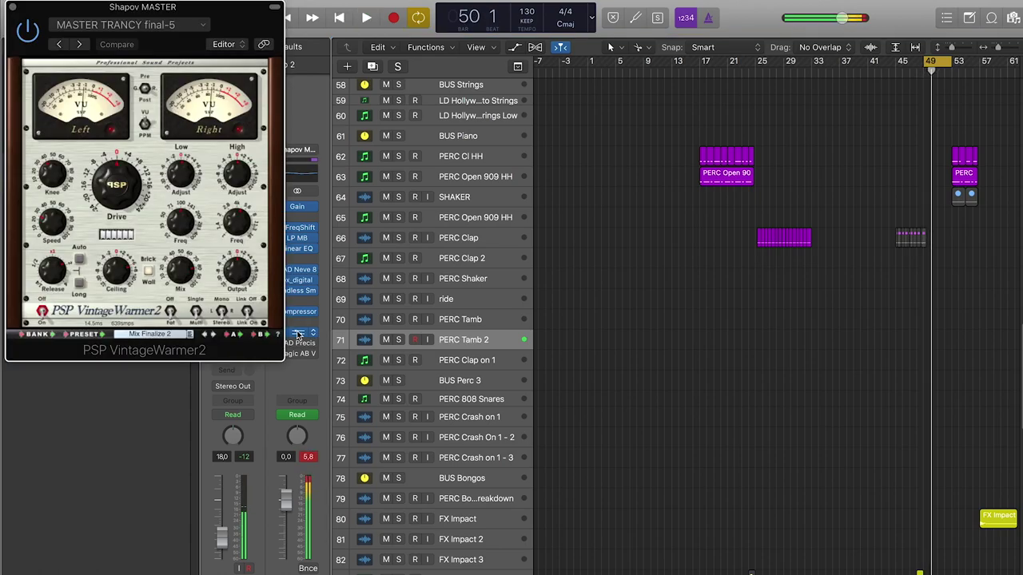
left_click(13, 11)
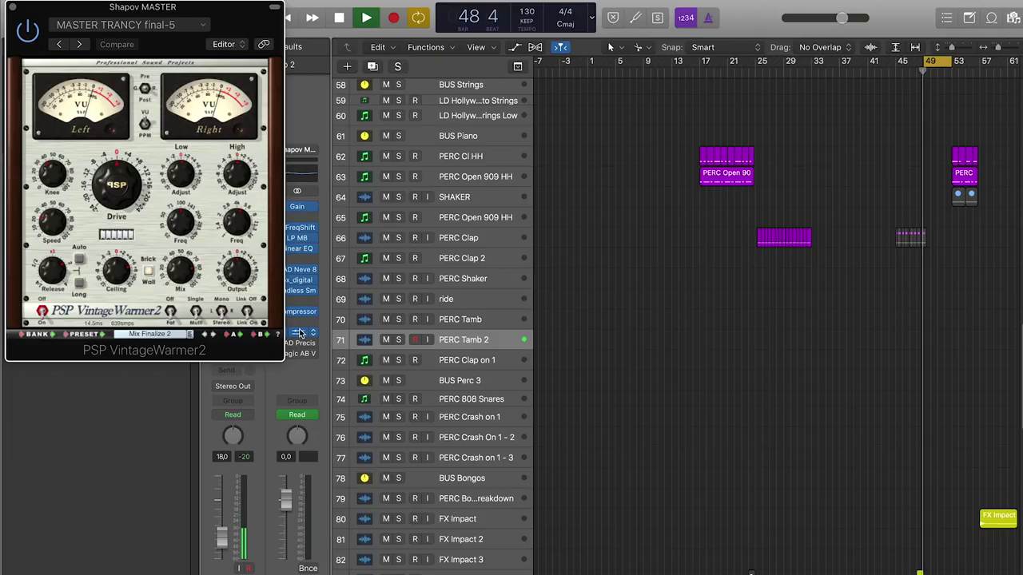
- Set the Knee of PSP VintageWarmer2 on the master channel to 40
mouse_move(59, 172)
left_mouse_down()
mouse_move(47, 211)
mouse_move(37, 182)
mouse_move(61, 166)
left_mouse_up()
double_click(61, 166)
type("40")
key("Return")
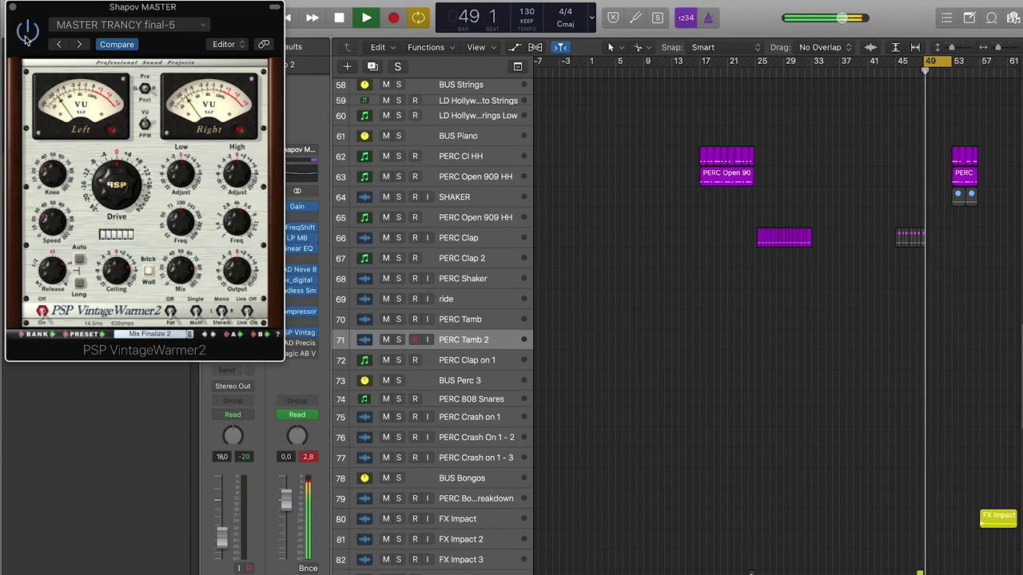
- Adjust PSP VintageWarmer2's release, ceiling and high-band frequency while auditioning the playback
left_click_drag(69, 270, 67, 269)
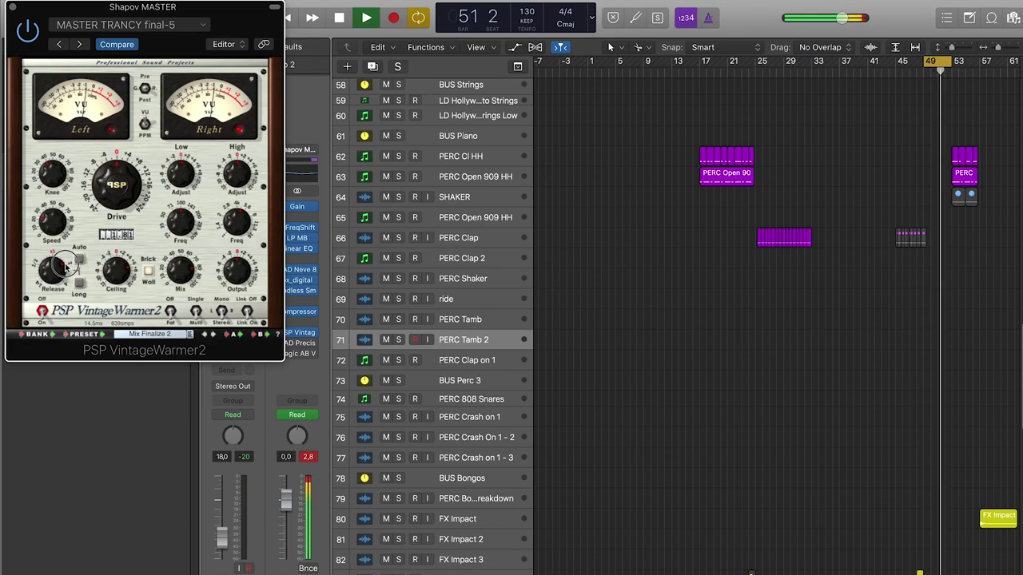
key("space")
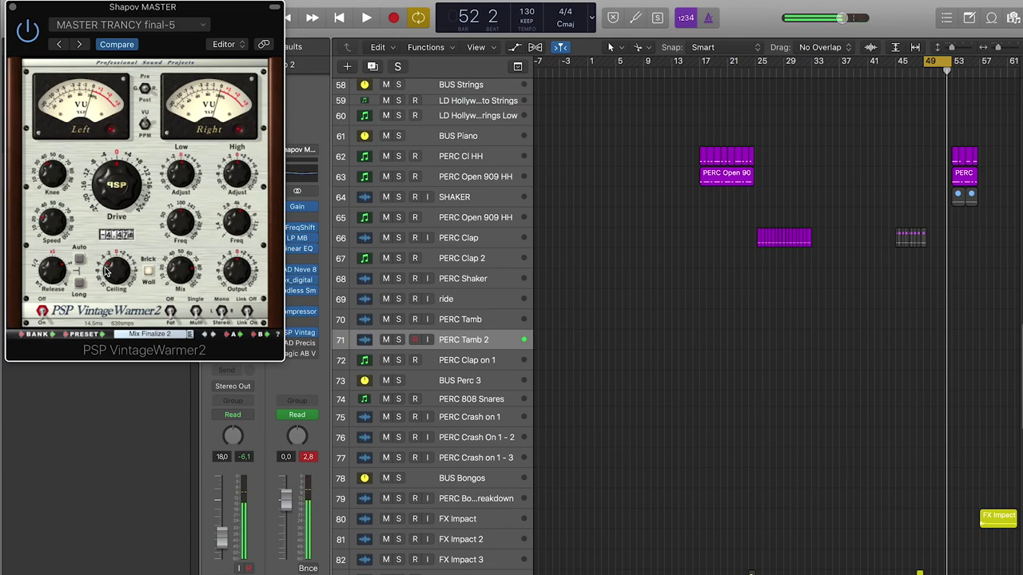
key("space")
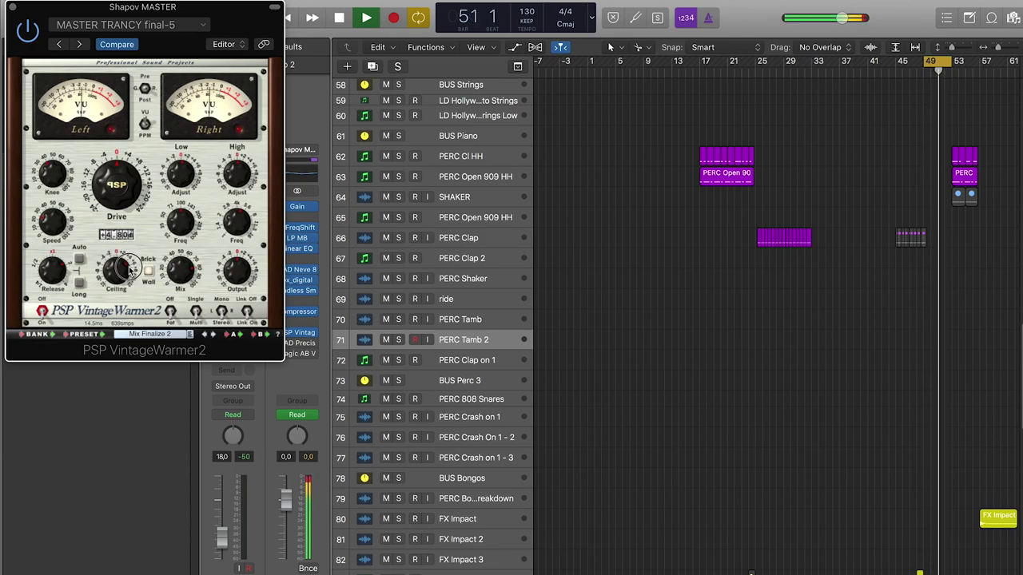
left_click(131, 271)
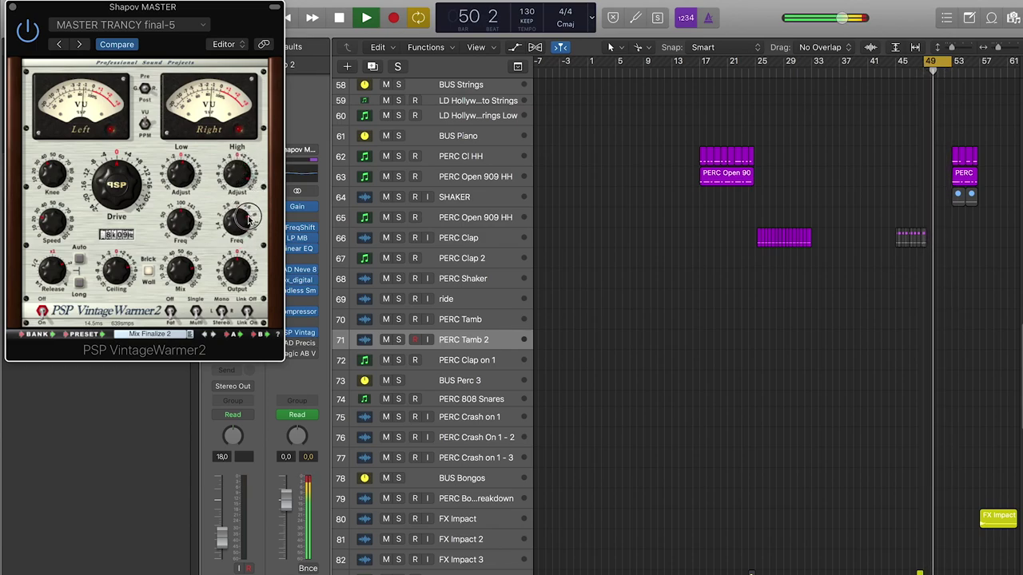
left_click_drag(225, 222, 238, 209)
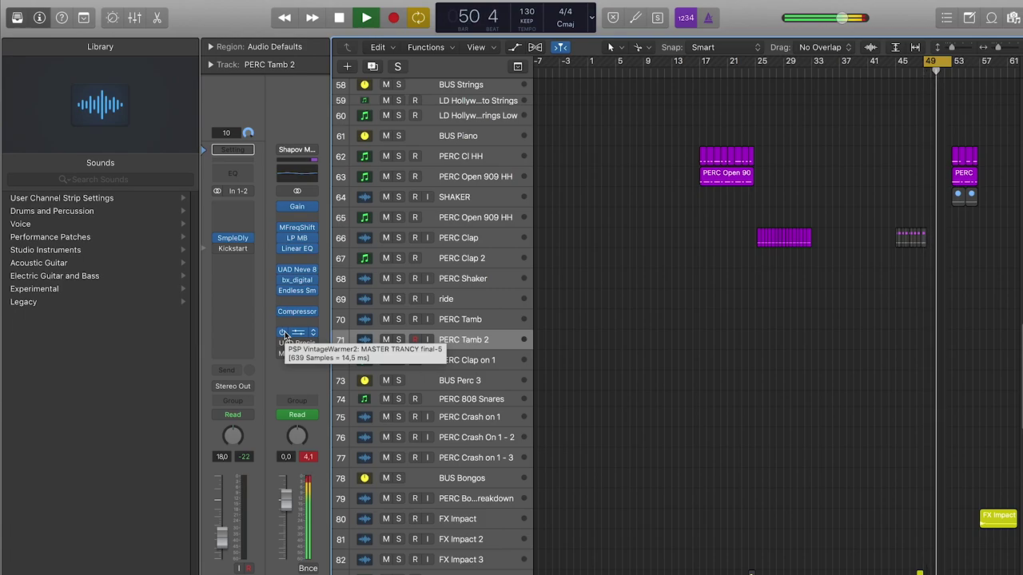
- Review the UAD Precision Maximizer on the master channel, dismissing the System Overload alert, and close the plug-in
left_click(297, 343)
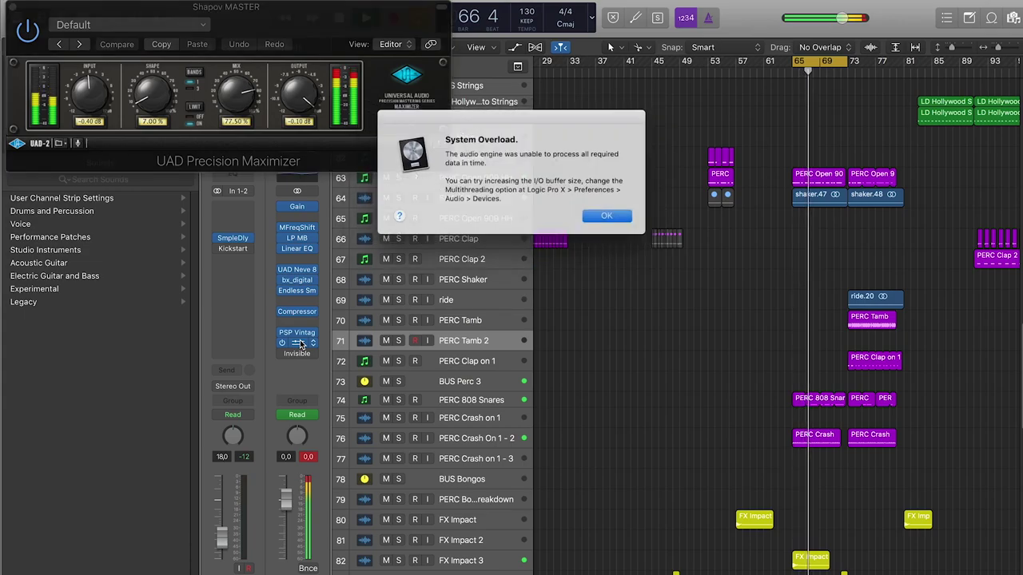
key("Return")
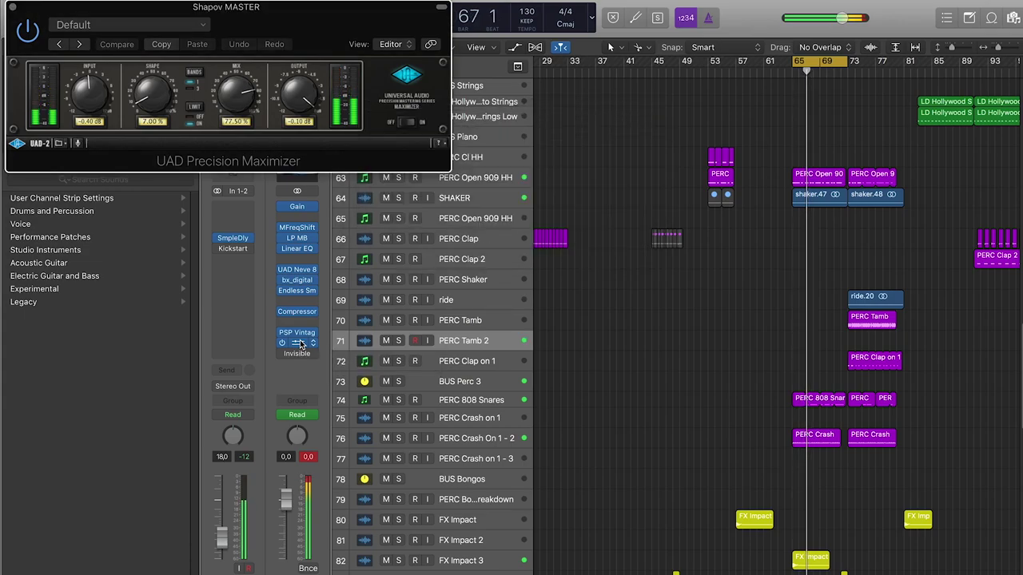
left_click(629, 75)
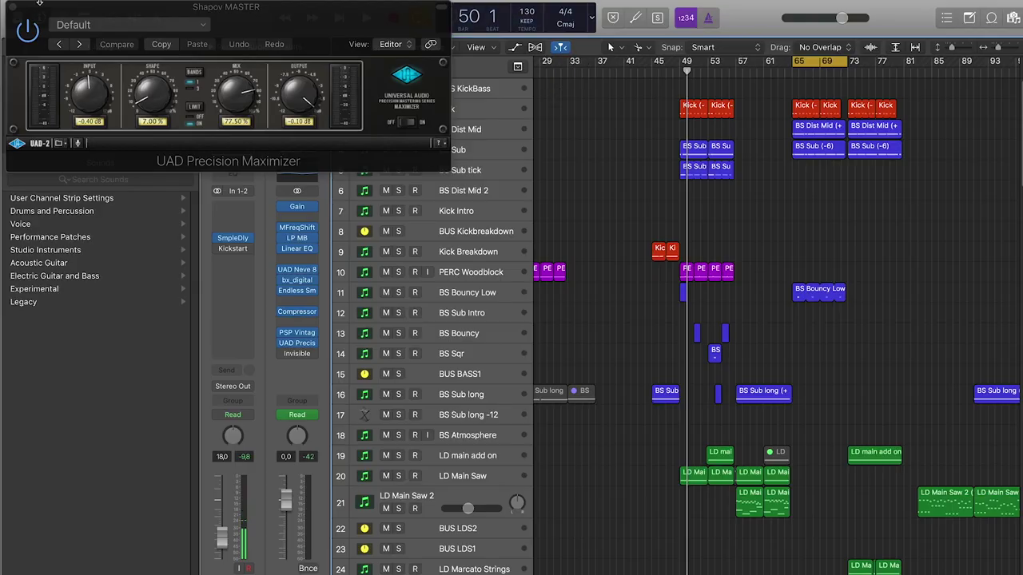
left_click(13, 6)
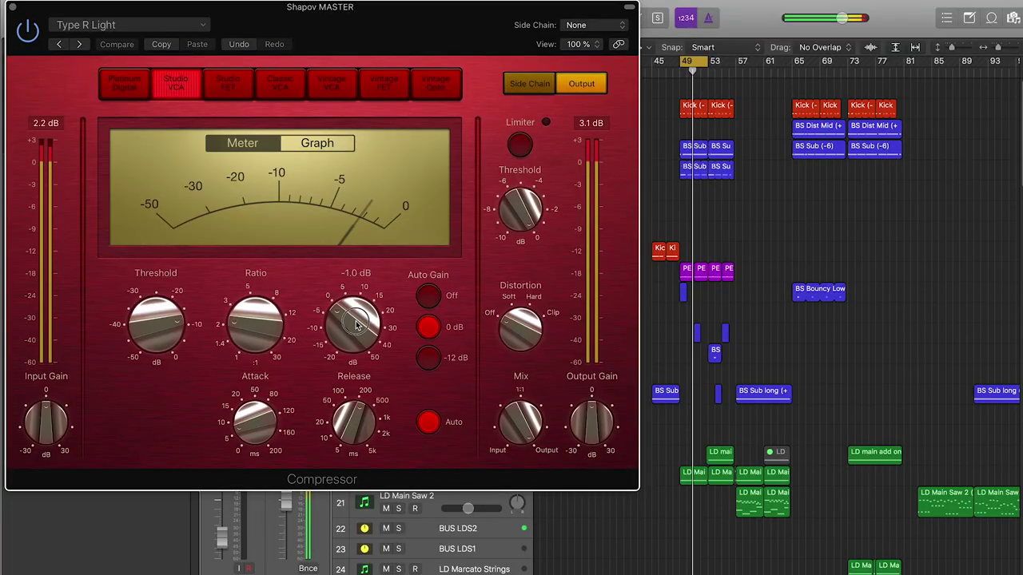
- Set the master Compressor's make-up gain to 0.0 dB and close the plug-in
left_click_drag(356, 324, 357, 308)
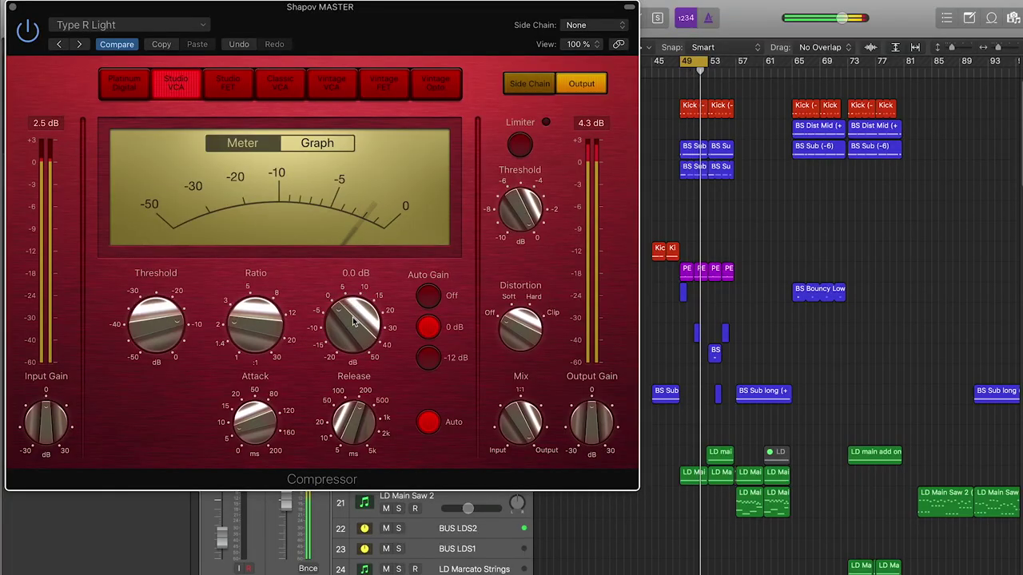
left_click(13, 9)
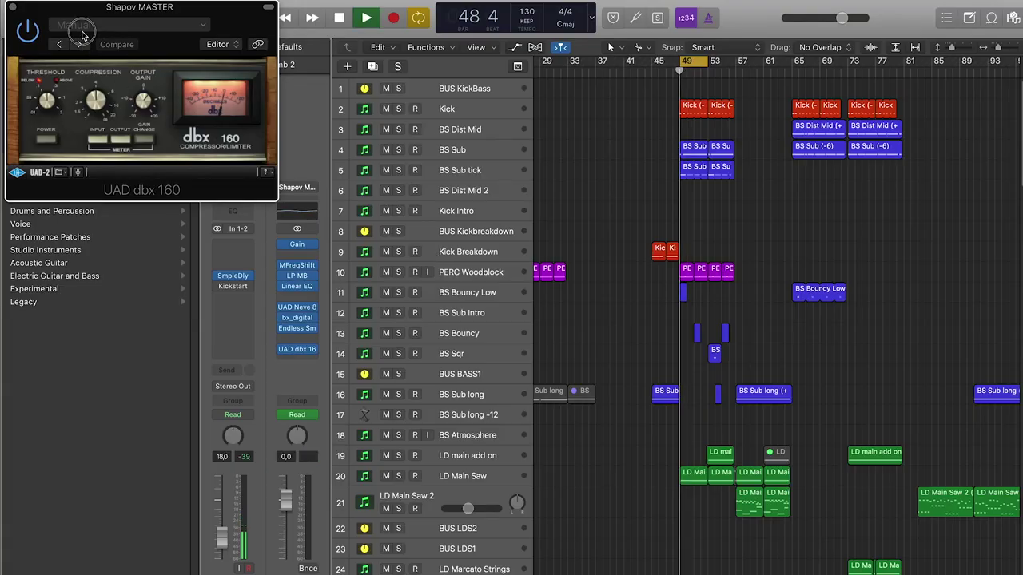
- Load the TRANCE preset in the UAD dbx 160 on the master channel
left_click(83, 29)
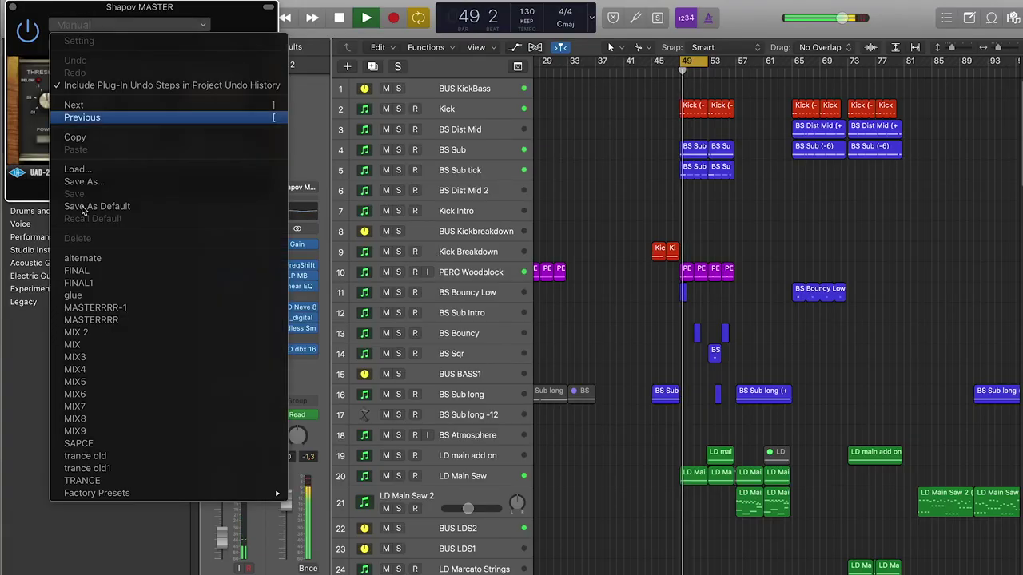
left_click(82, 480)
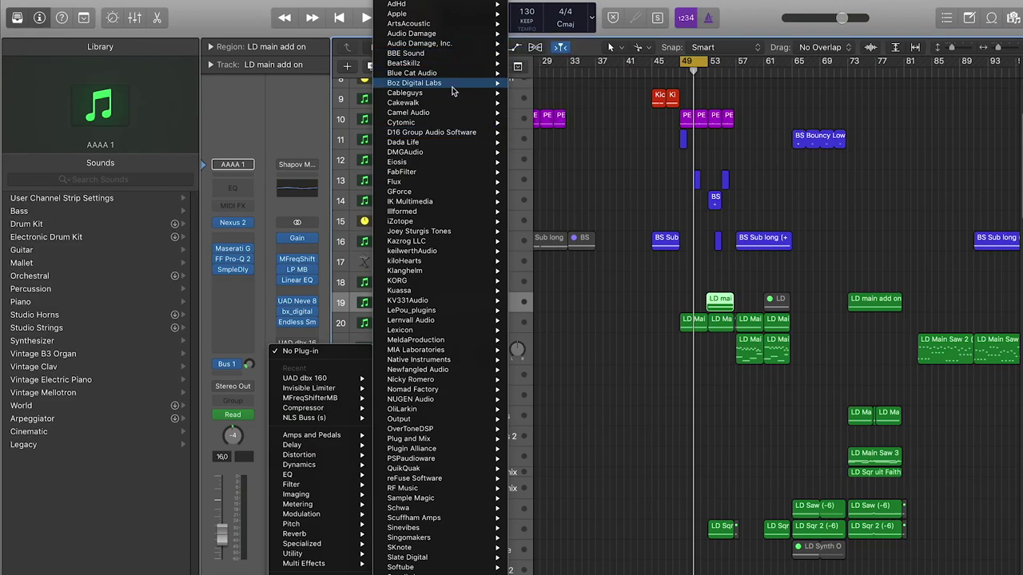
- Insert Cytomic's The Glue in the empty slot below UAD dbx 160 on the master channel
scroll(453, 91, "down", 8)
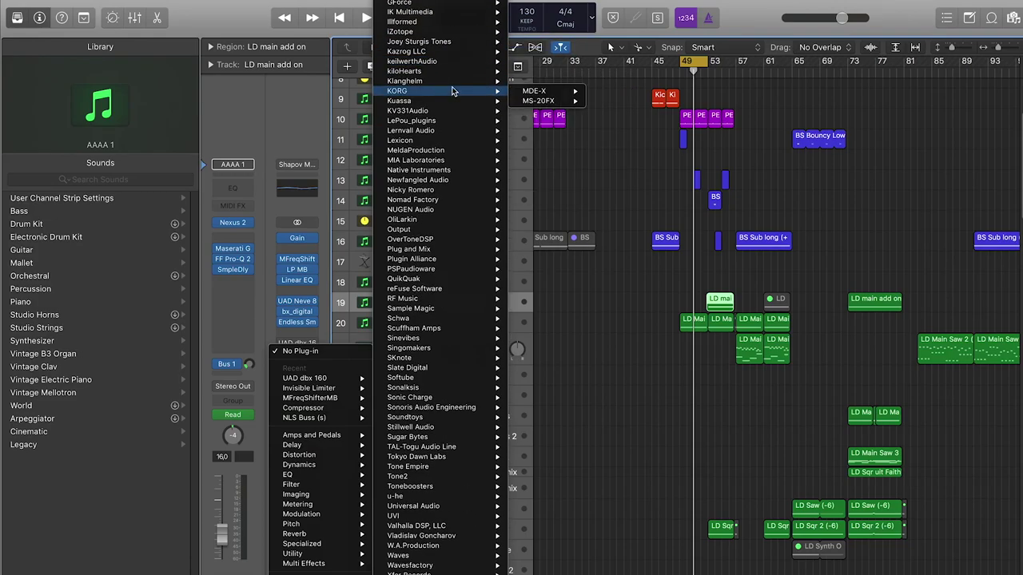
scroll(453, 90, "up", 6)
scroll(452, 90, "up", 4)
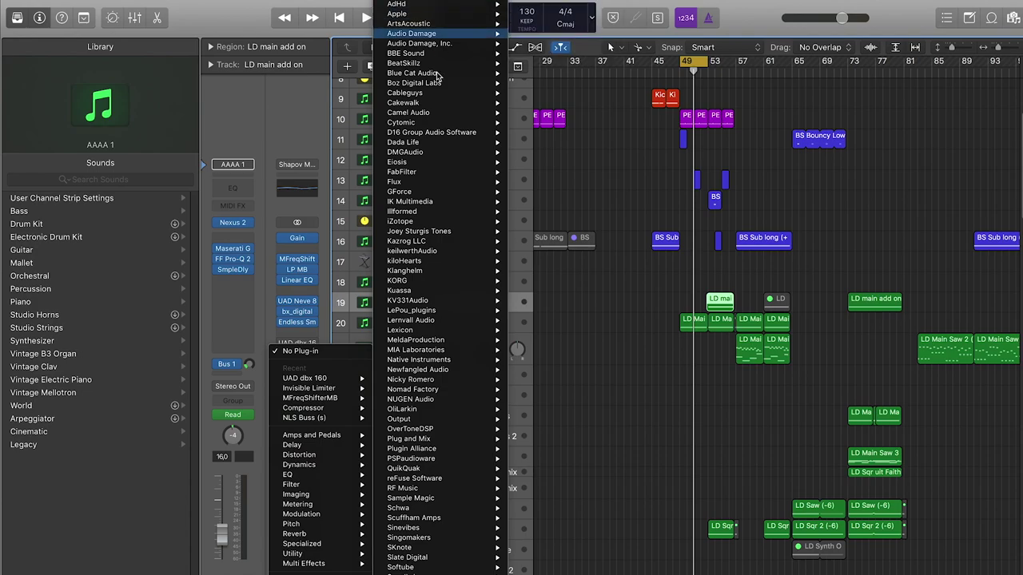
mouse_move(448, 164)
scroll(449, 164, "down", 6)
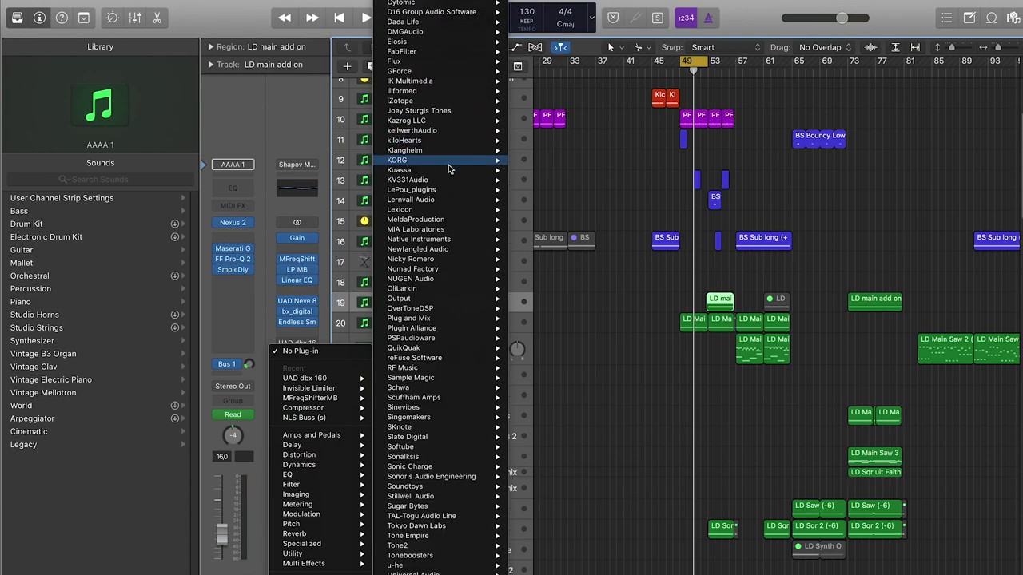
scroll(449, 165, "up", 6)
mouse_move(462, 37)
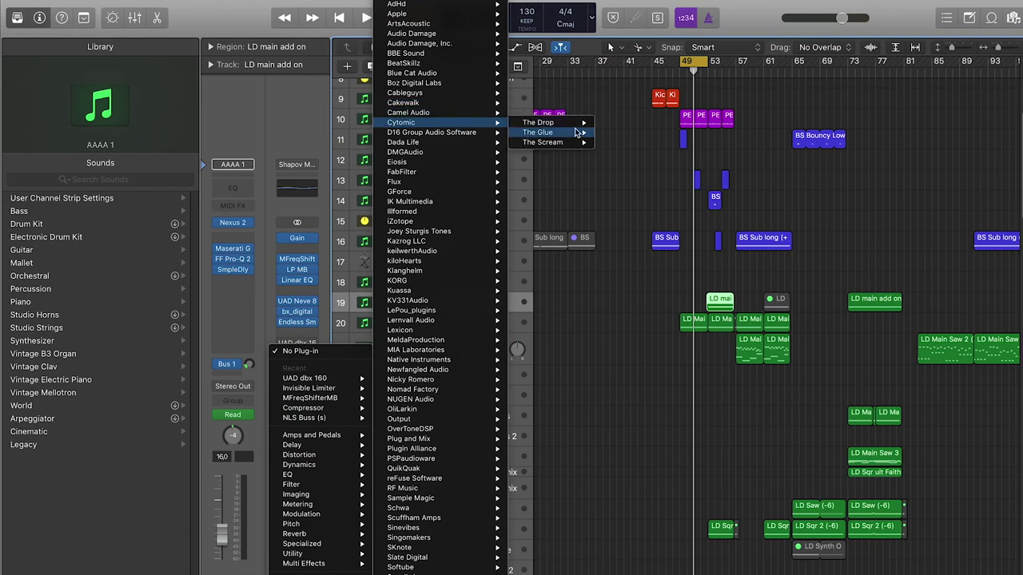
left_click(613, 137)
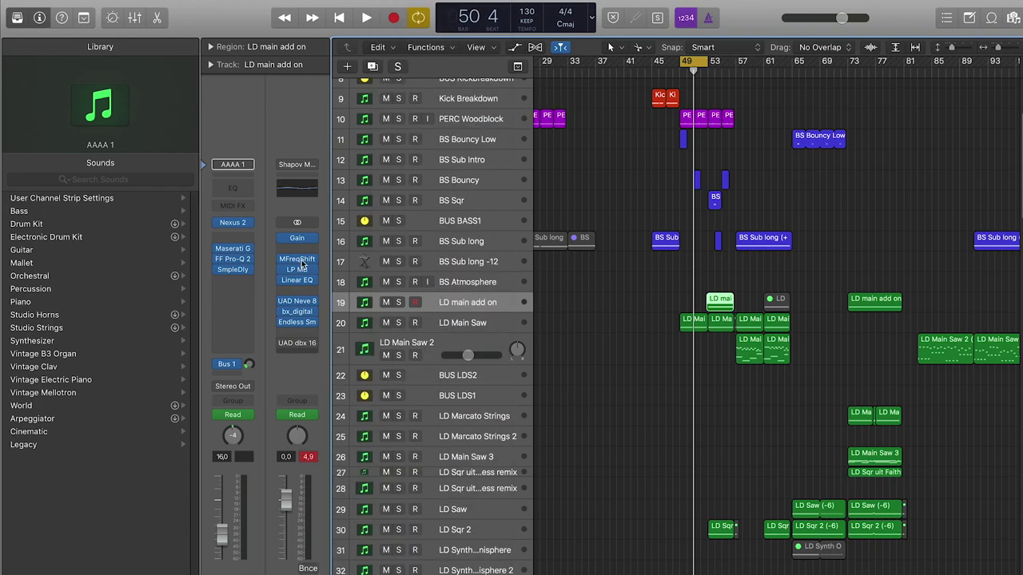
- Start playback and lower The Glue's threshold to about -6.2 dB
key("space")
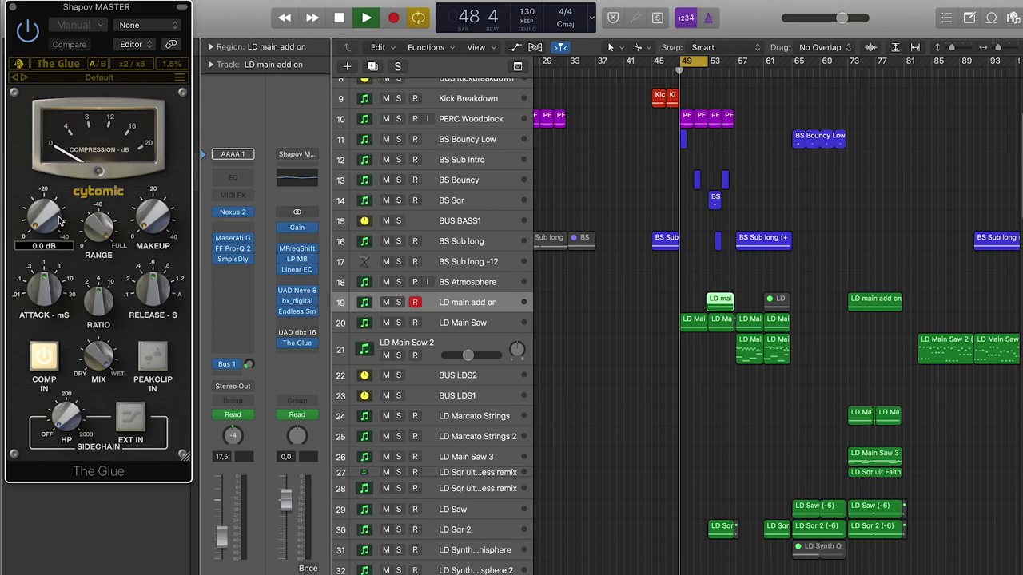
left_click_drag(60, 222, 53, 200)
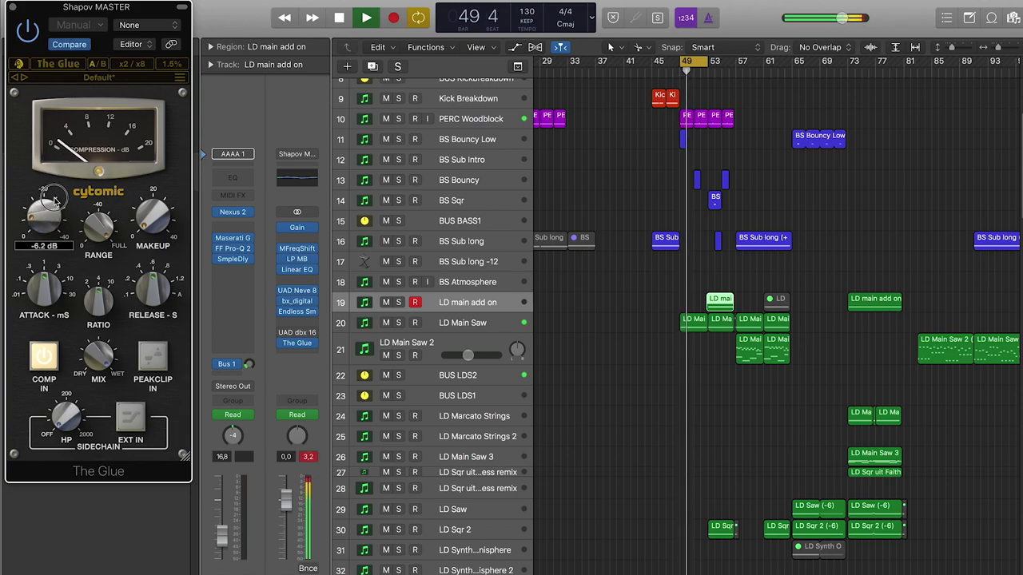
- Adjust The Glue's make-up gain and compare its sound with UAD dbx 160 by switching the two inserts on and off
mouse_move(136, 214)
left_click_drag(140, 195, 141, 206)
mouse_move(285, 344)
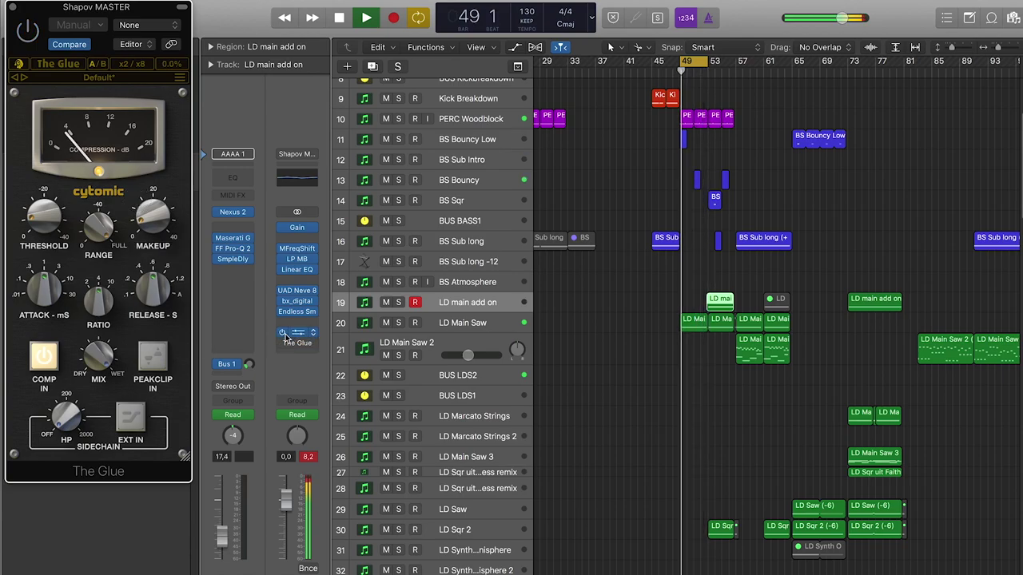
left_click(283, 344)
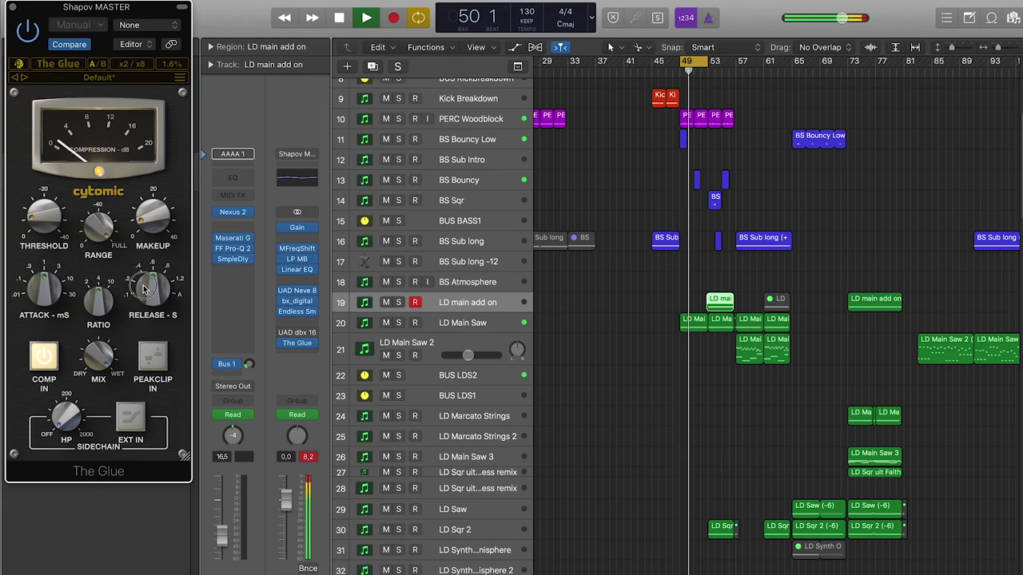
mouse_move(140, 218)
left_click_drag(141, 222, 141, 225)
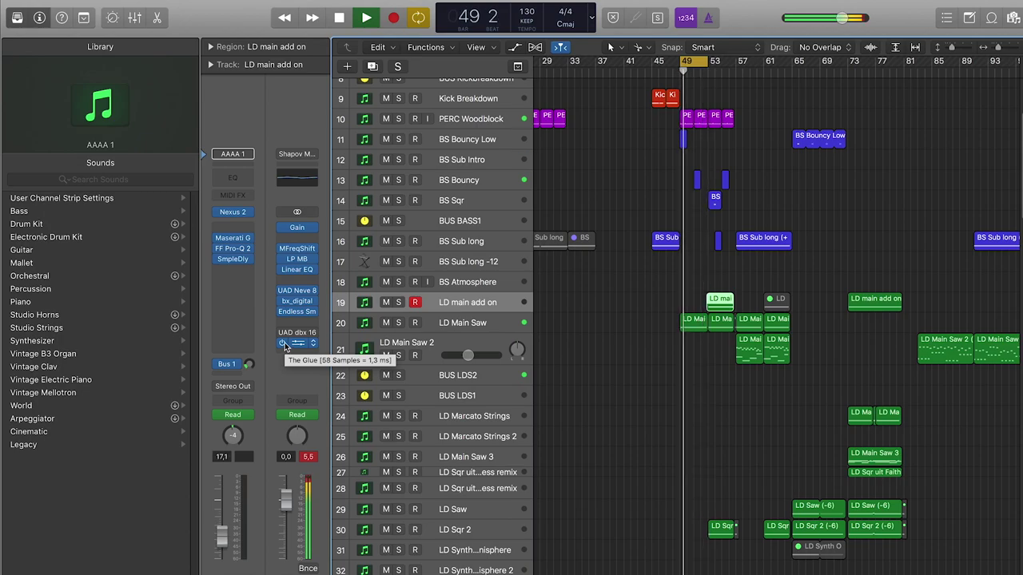
- Remove The Glue from the master channel and stop playback
left_click(313, 345)
left_click(311, 359)
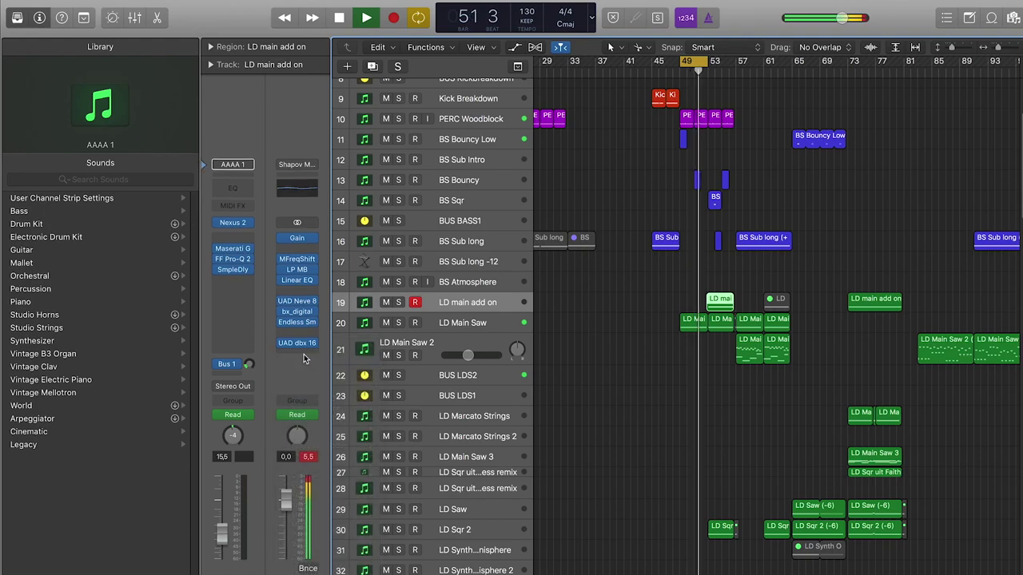
key("space")
- Insert DMGAudio's Limitless in the empty slot below UAD dbx 160 on the master channel
left_click(303, 354)
mouse_move(320, 573)
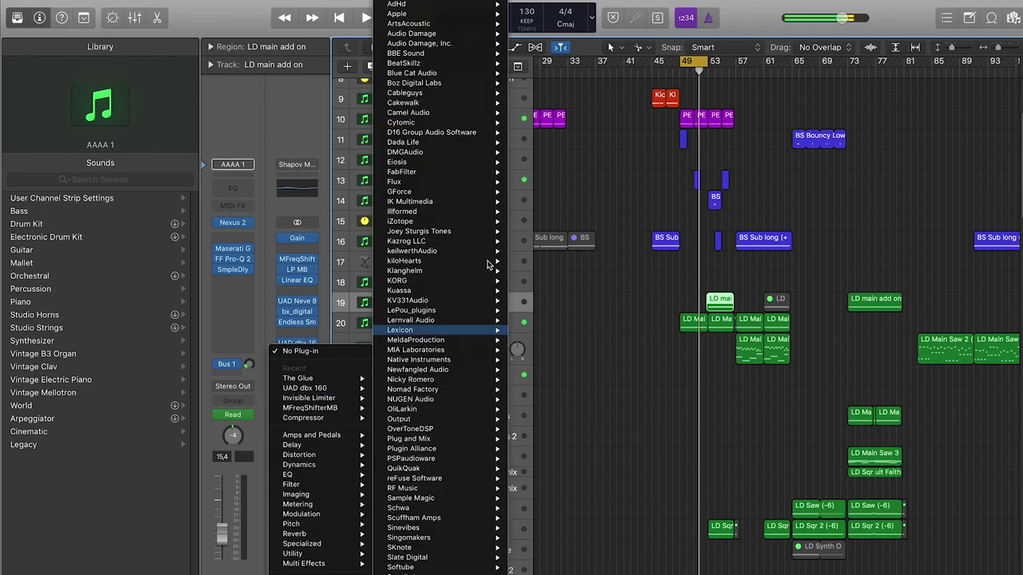
mouse_move(486, 2)
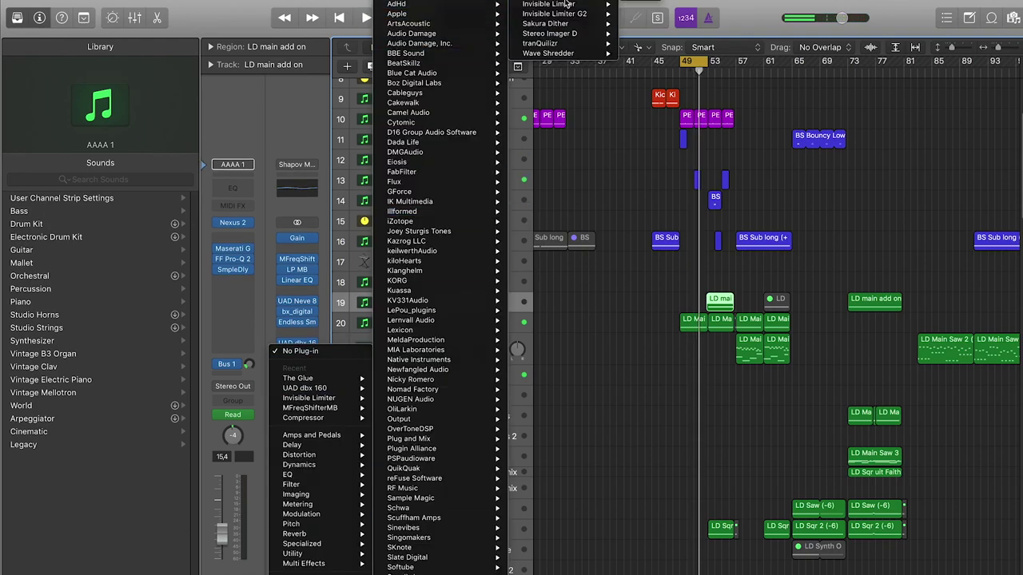
mouse_move(592, 16)
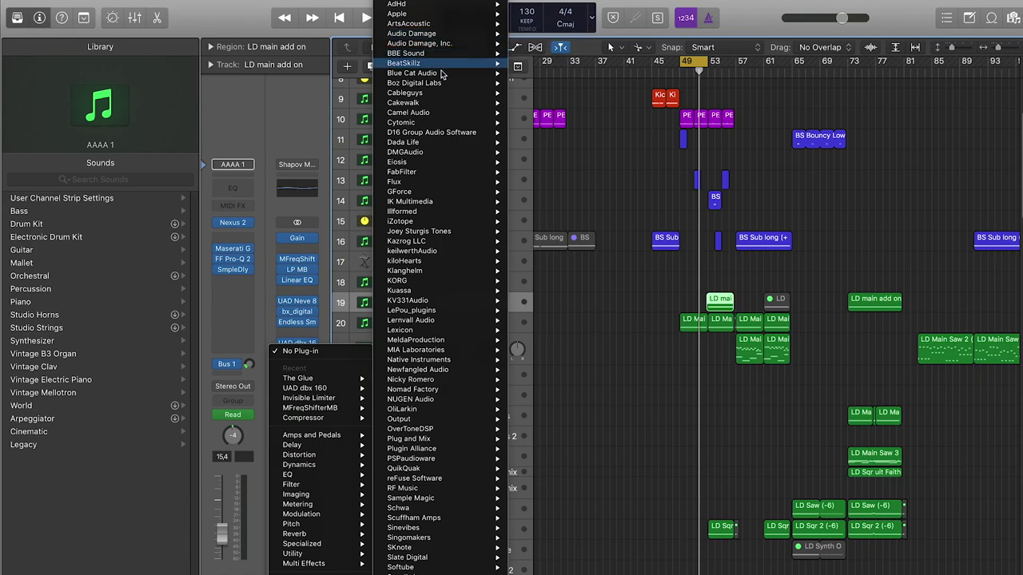
mouse_move(441, 83)
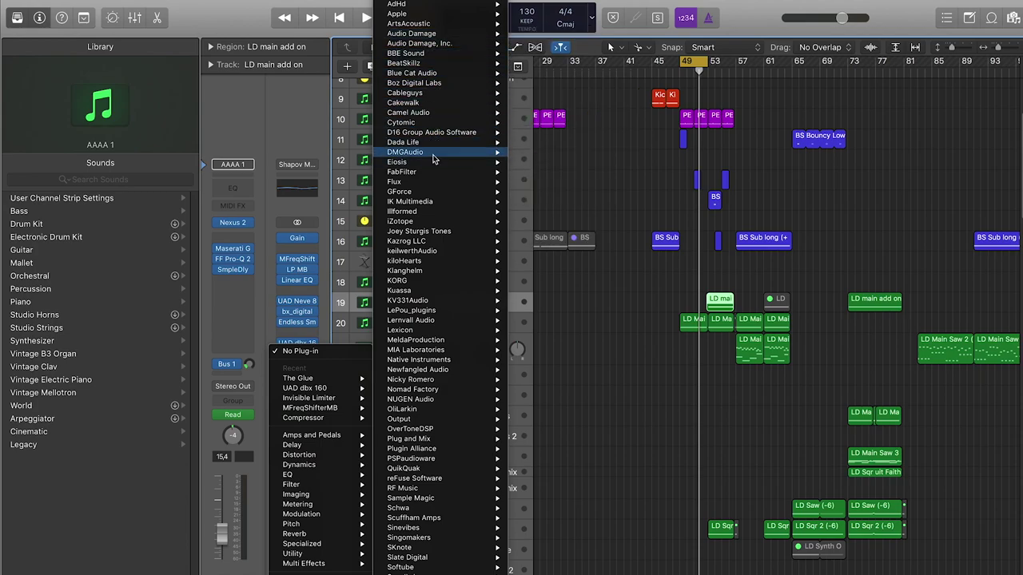
mouse_move(432, 154)
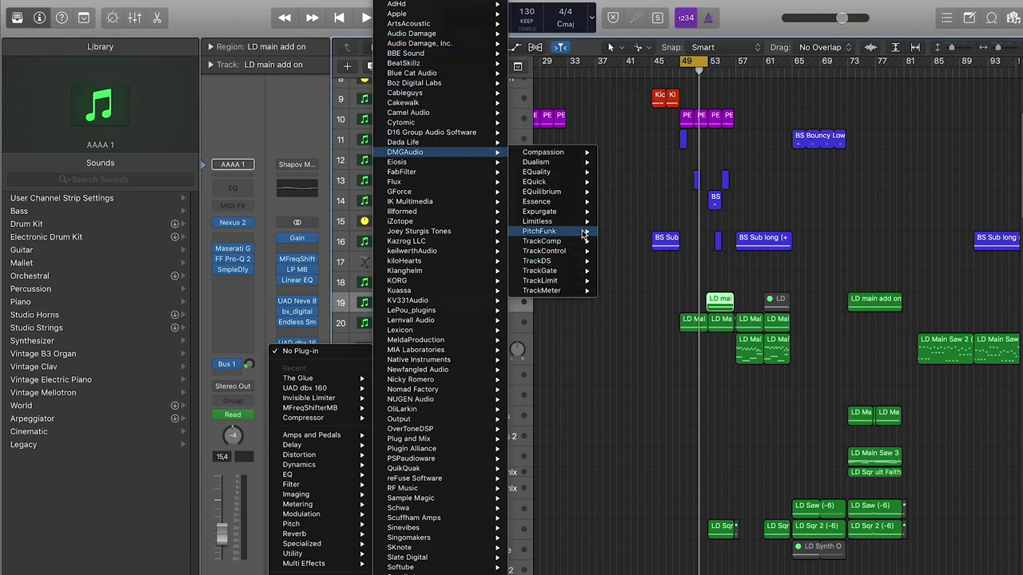
left_click(628, 221)
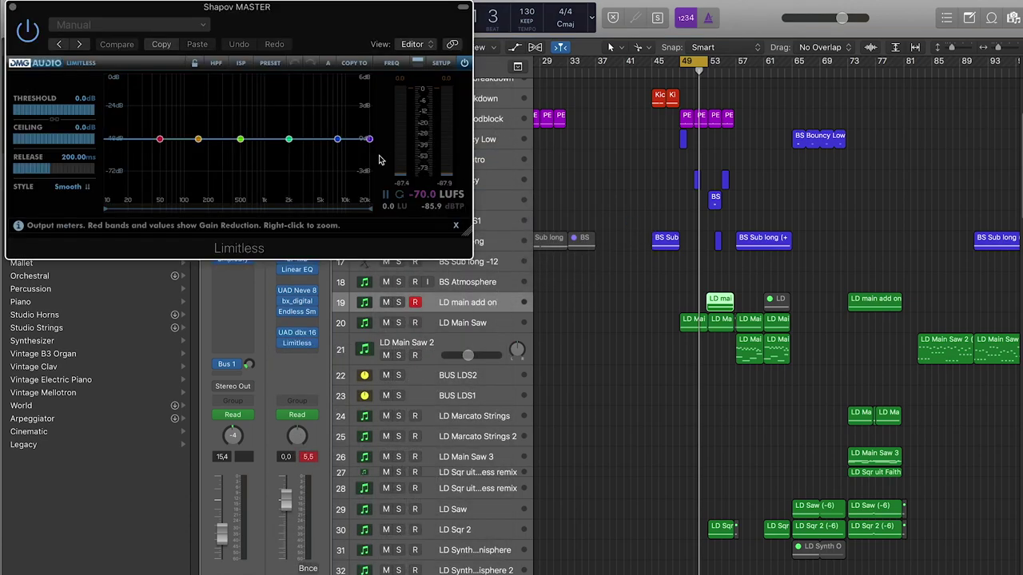
- Start playback, lower Limitless's threshold to about -3.9 dB and close the plug-in
key("space")
left_click_drag(92, 110, 89, 134)
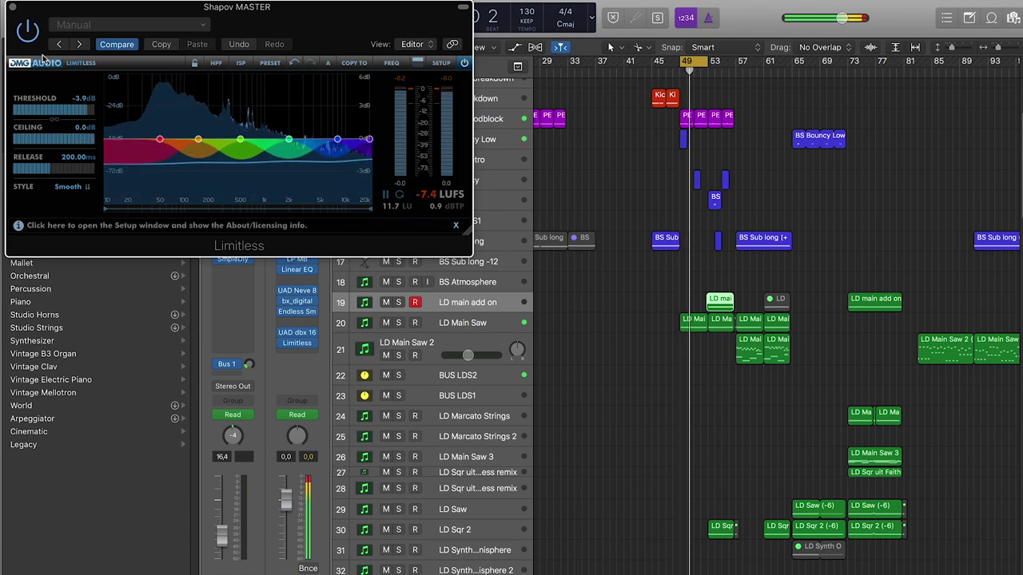
left_click(13, 7)
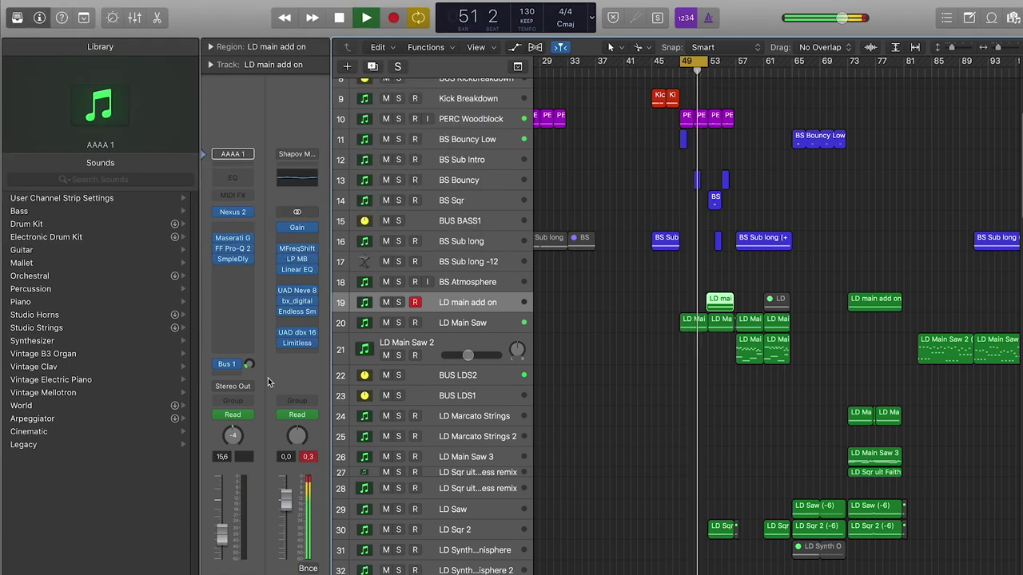
- Replace Limitless on the master channel with the stereo version of FabFilter's FF Pro-L
left_click(313, 343)
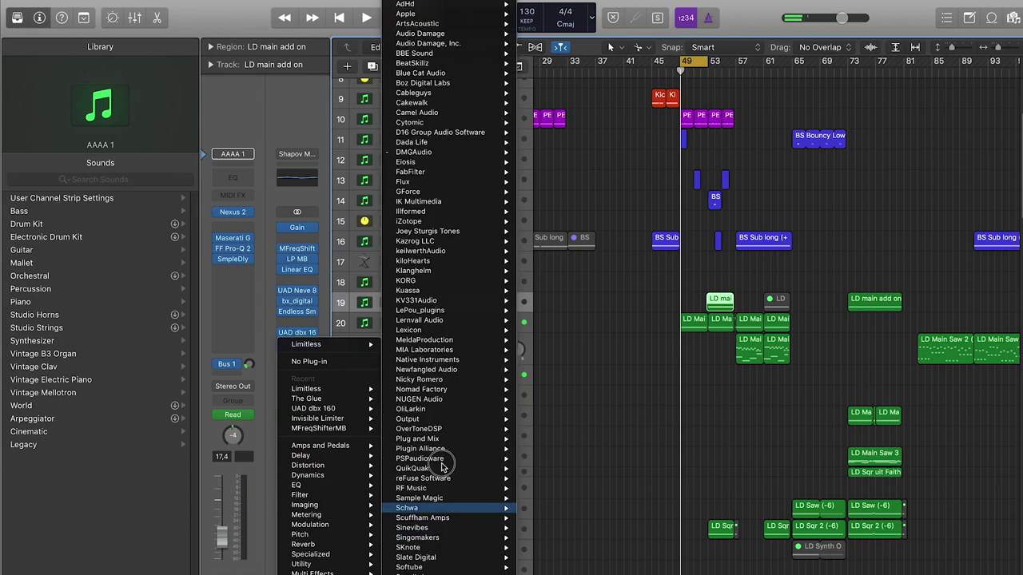
mouse_move(454, 169)
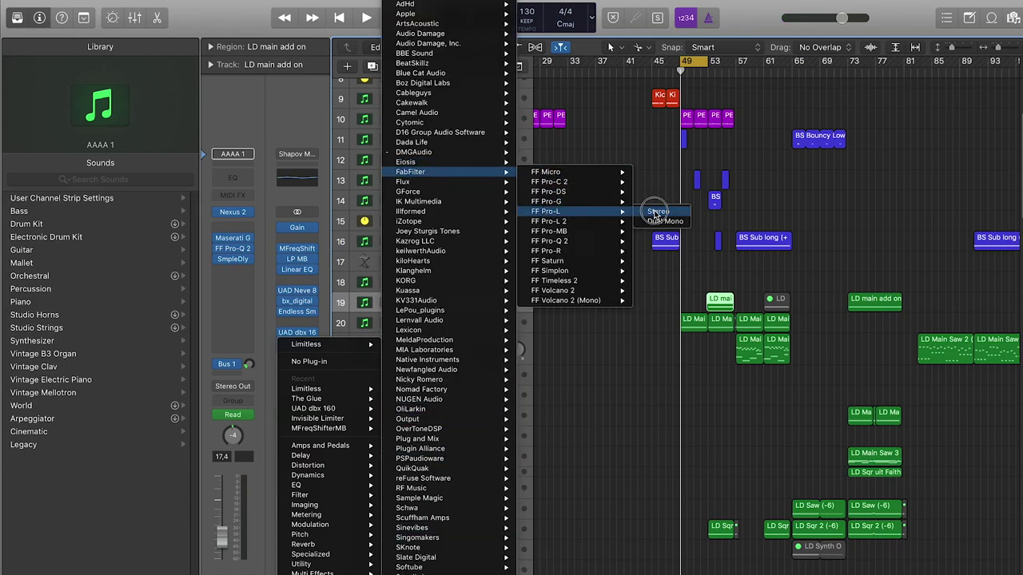
left_click(656, 213)
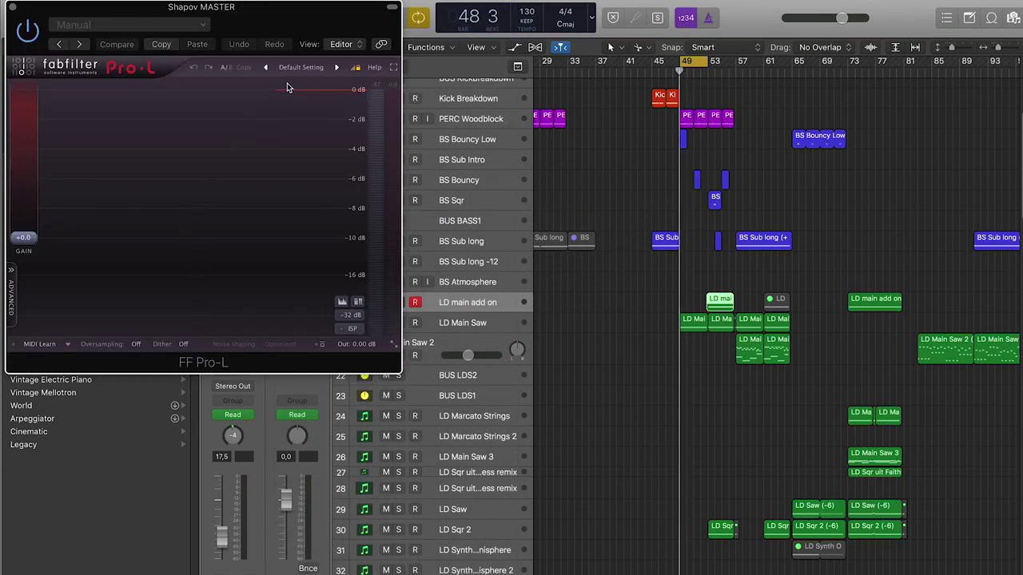
- Try FF Pro-L's Clipping bM and Almost Clipping bM presets, raise the gain to about +1.20 dB and close the plug-in
left_click(296, 70)
mouse_move(336, 93)
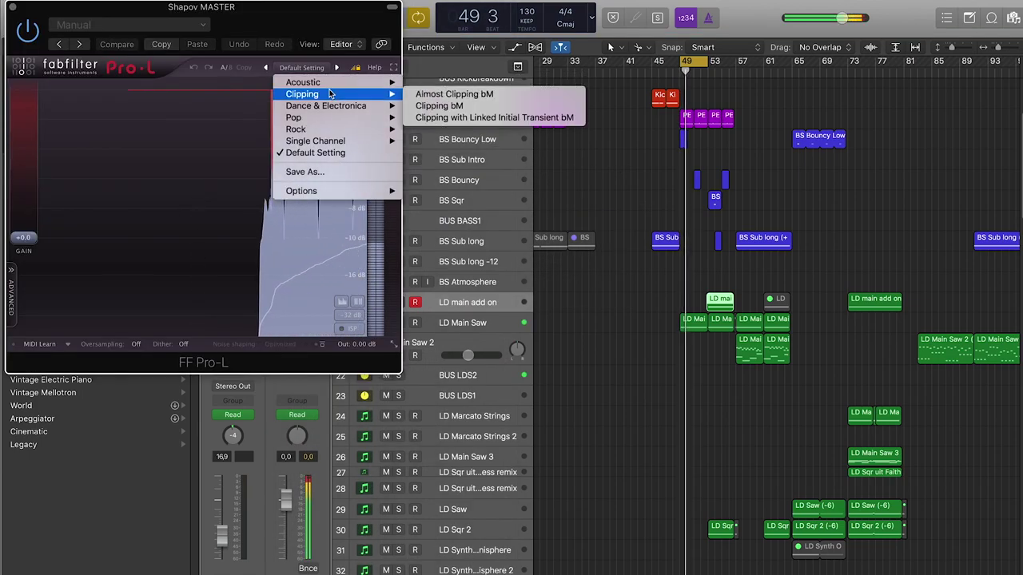
left_click(468, 107)
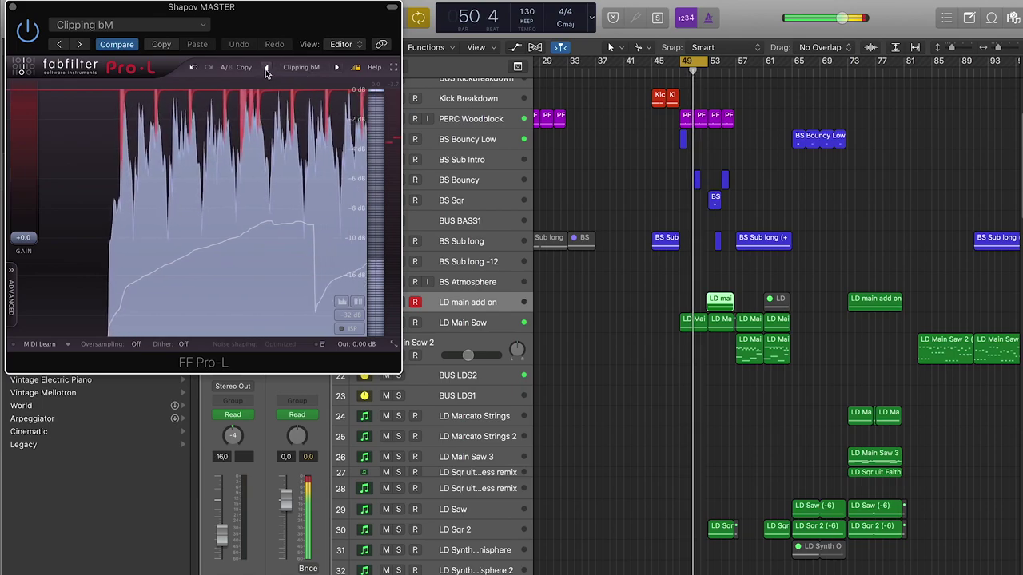
left_click_drag(25, 237, 32, 232)
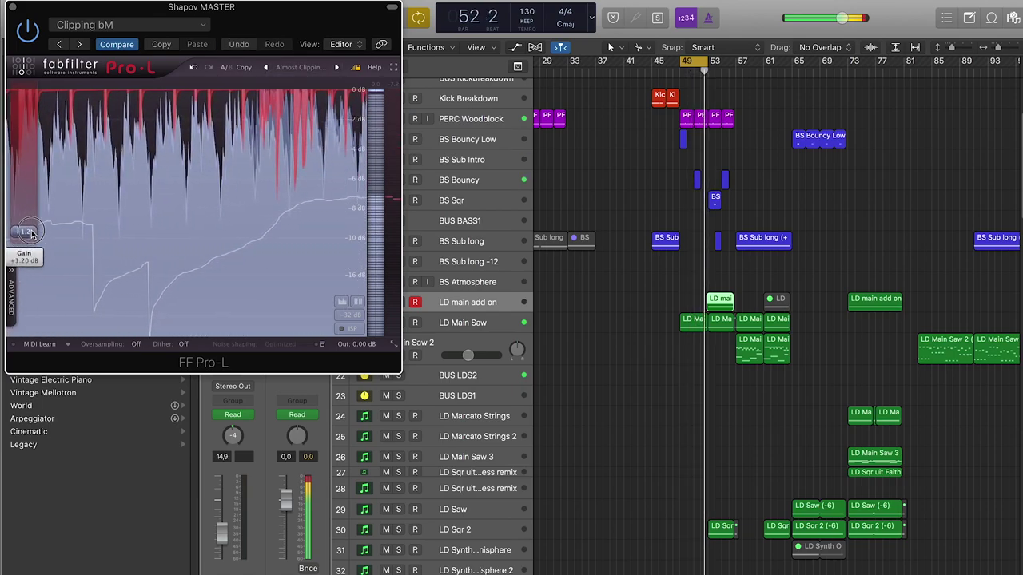
left_click(12, 8)
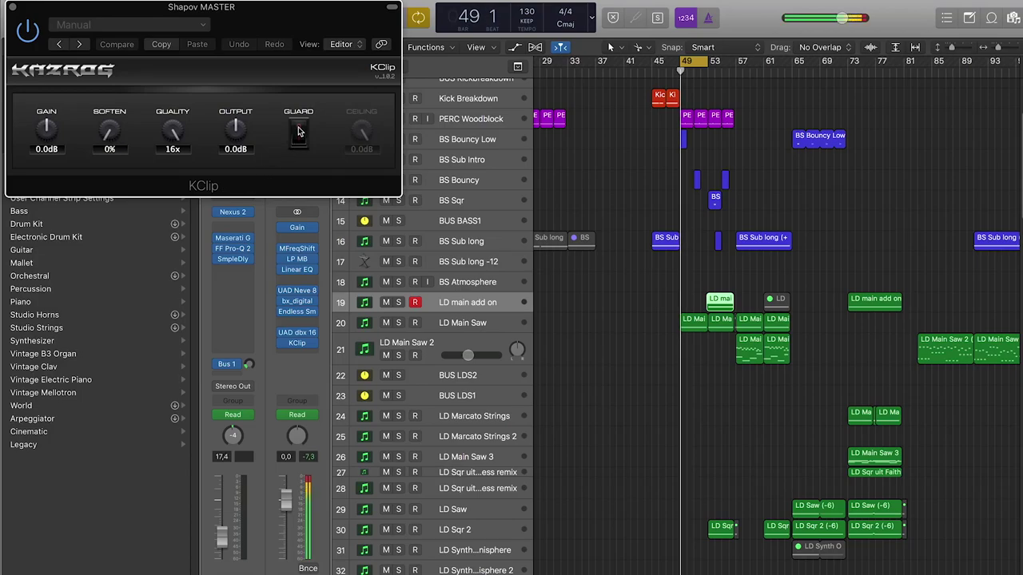
- Enable Guard in KClip and set Soften to 10% and Gain to 1.0 dB
left_click(299, 130)
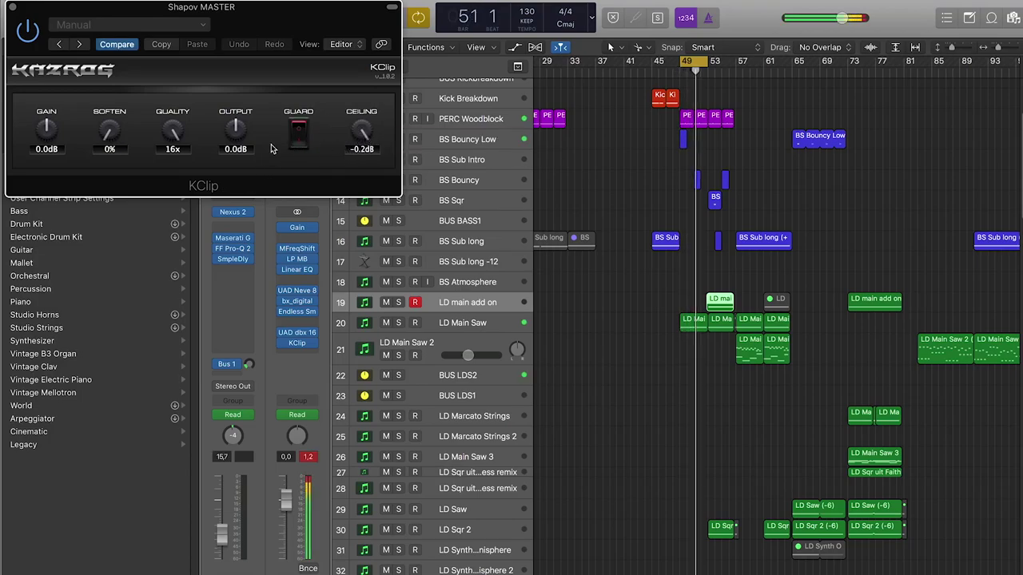
left_click_drag(112, 127, 131, 115)
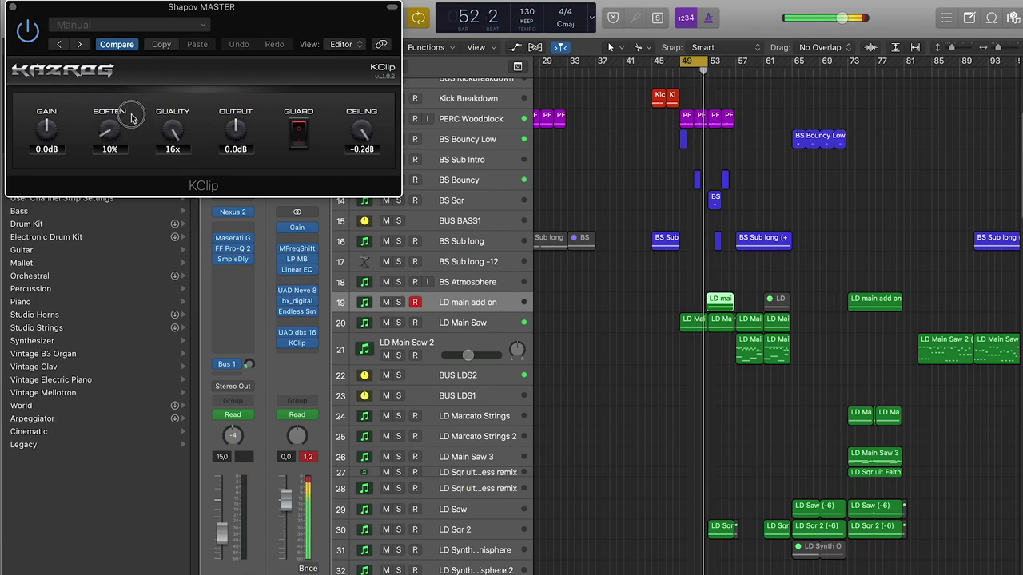
left_click_drag(55, 78, 54, 119)
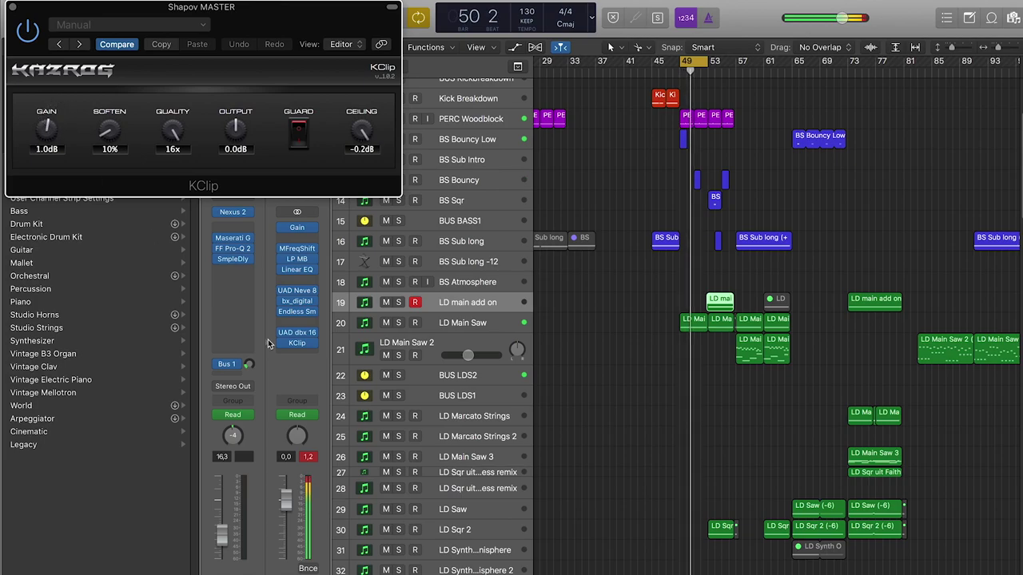
- Replace KClip on the master channel with Newfangled Audio's Elevate
left_click(312, 344)
mouse_move(349, 574)
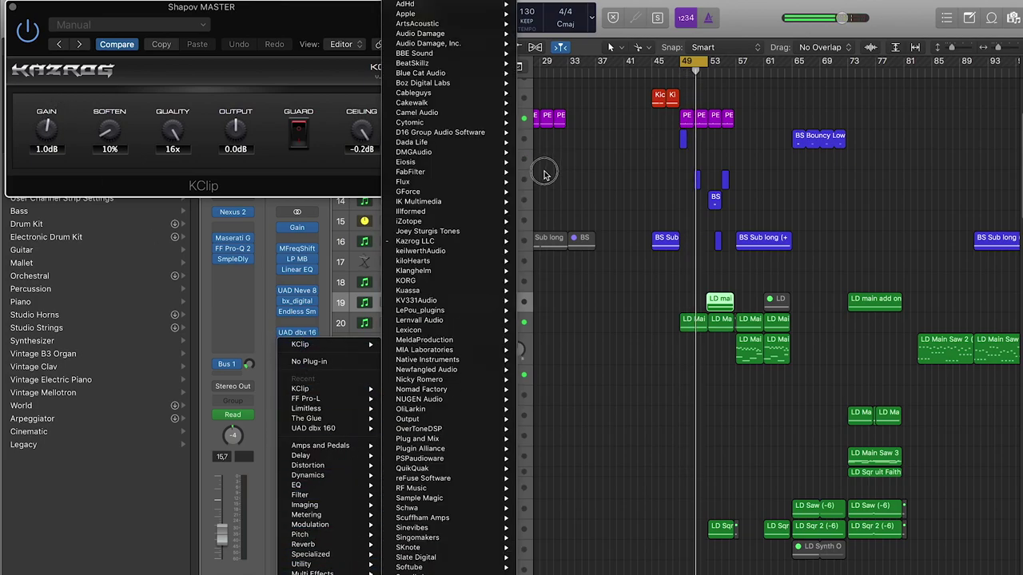
mouse_move(491, 254)
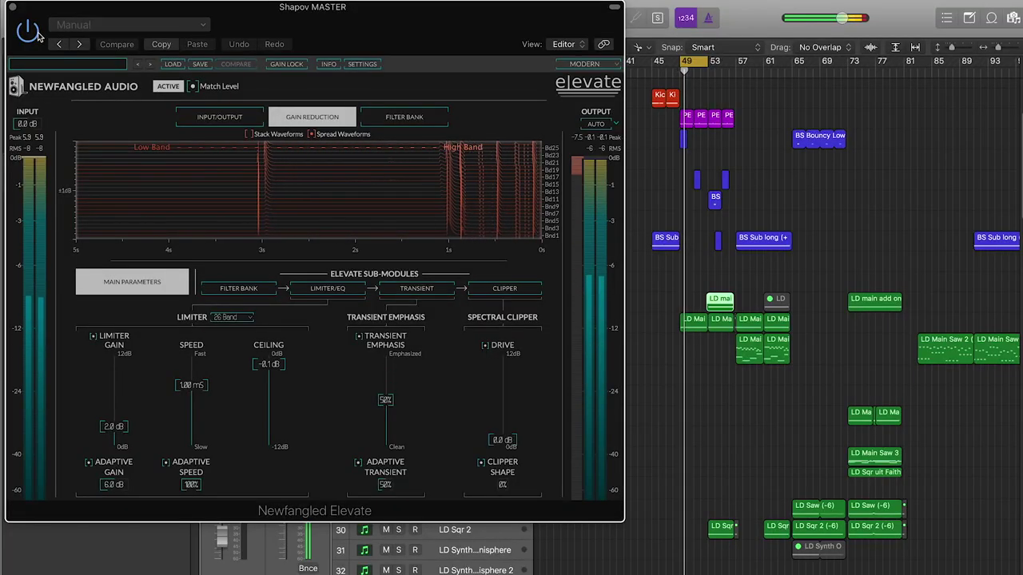
- Examine Elevate's Filter Bank, Limiter/EQ, Transient and Clipper sub-modules and audition the plug-in
left_click(255, 292)
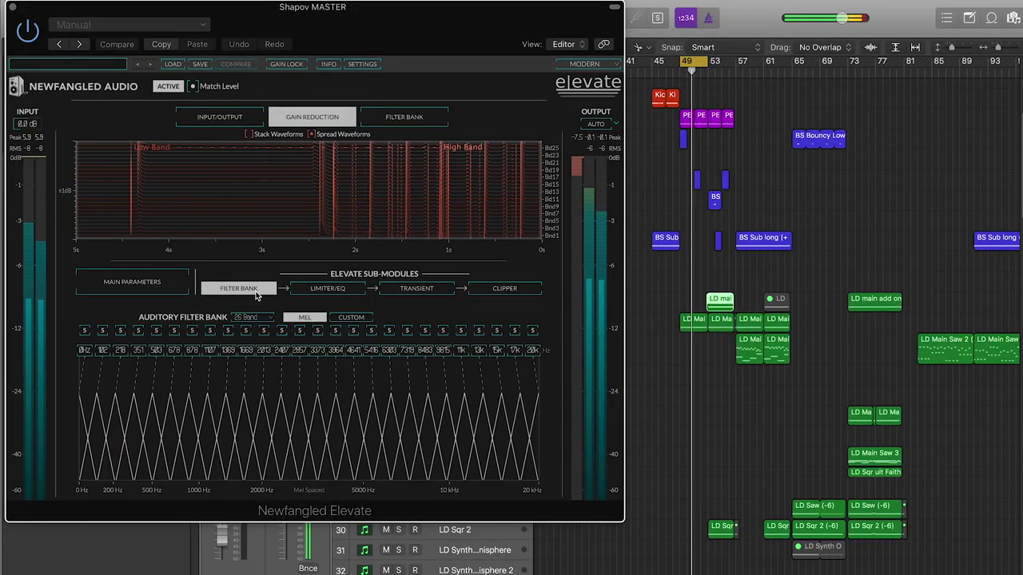
left_click(327, 293)
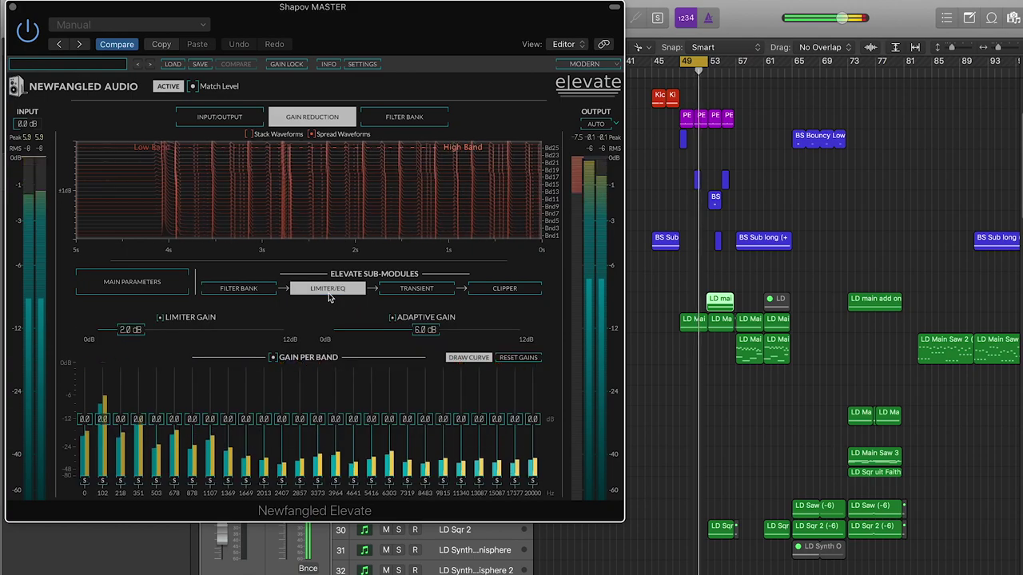
left_click(420, 290)
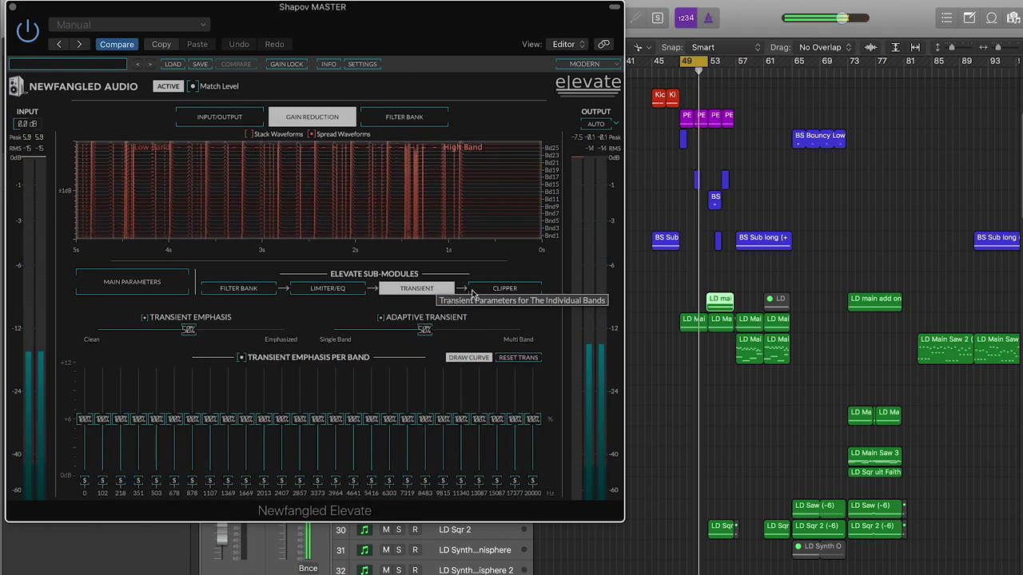
left_click(529, 292)
key("space")
left_click_drag(108, 339, 156, 361)
key("space")
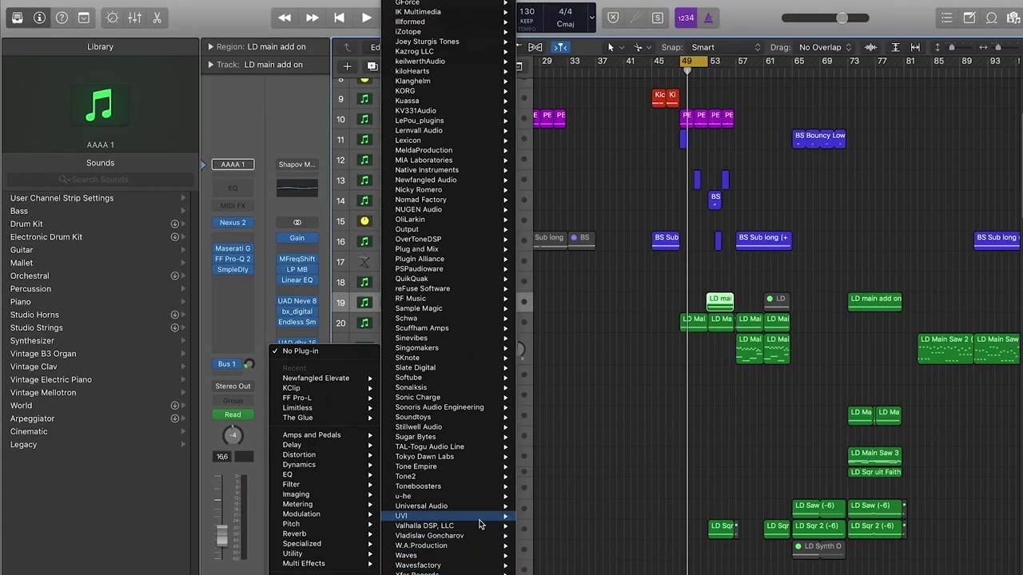
- Insert the stereo UAD MDWEQ5-5B equalizer in the slot below UAD dbx 160 on the master channel
mouse_move(474, 508)
scroll(588, 464, "down", 10)
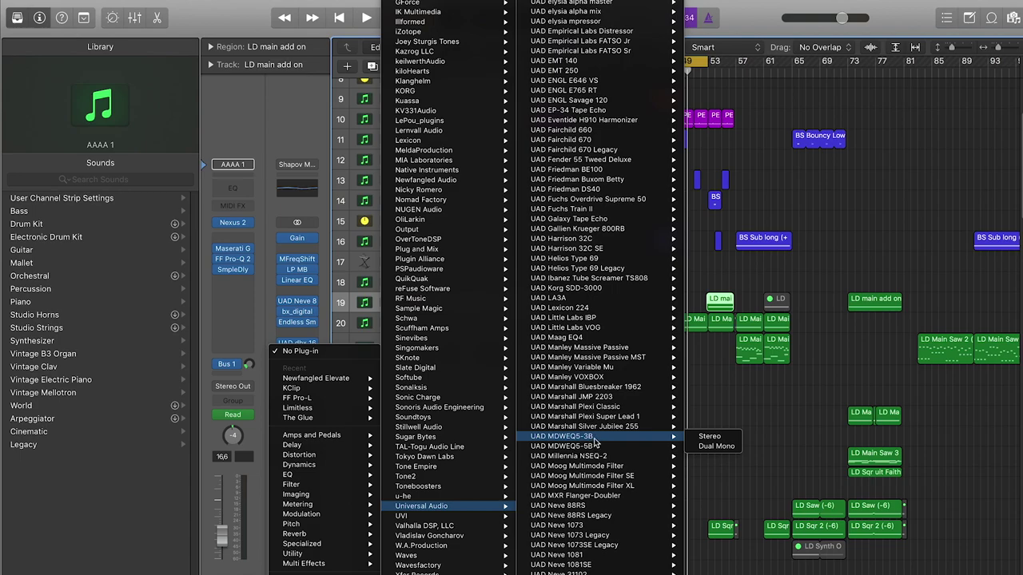
mouse_move(631, 446)
left_click(706, 448)
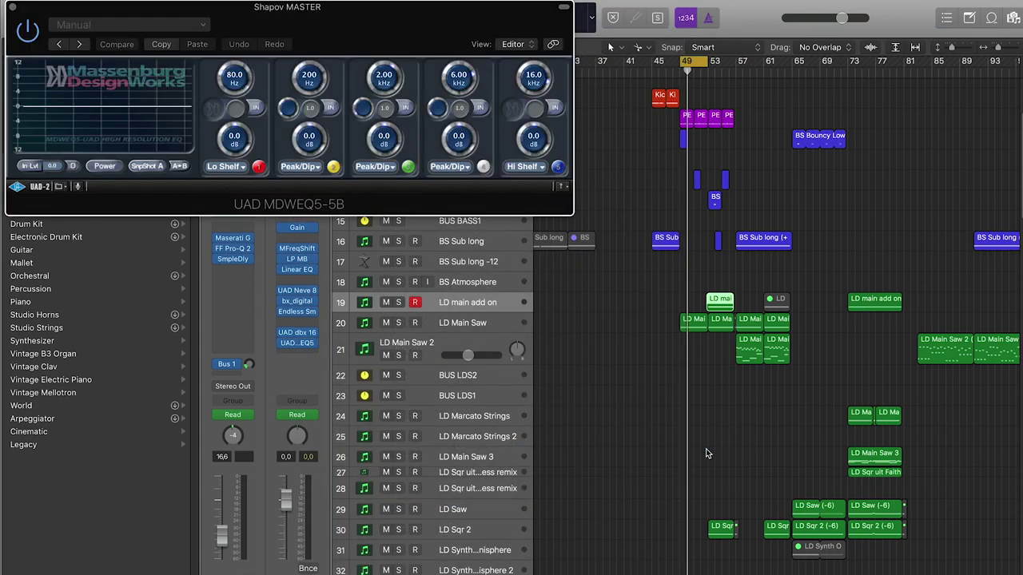
- Start playback and set the MDWEQ5-5B's second band to a 1.0 dB boost at 100 Hz
key("space")
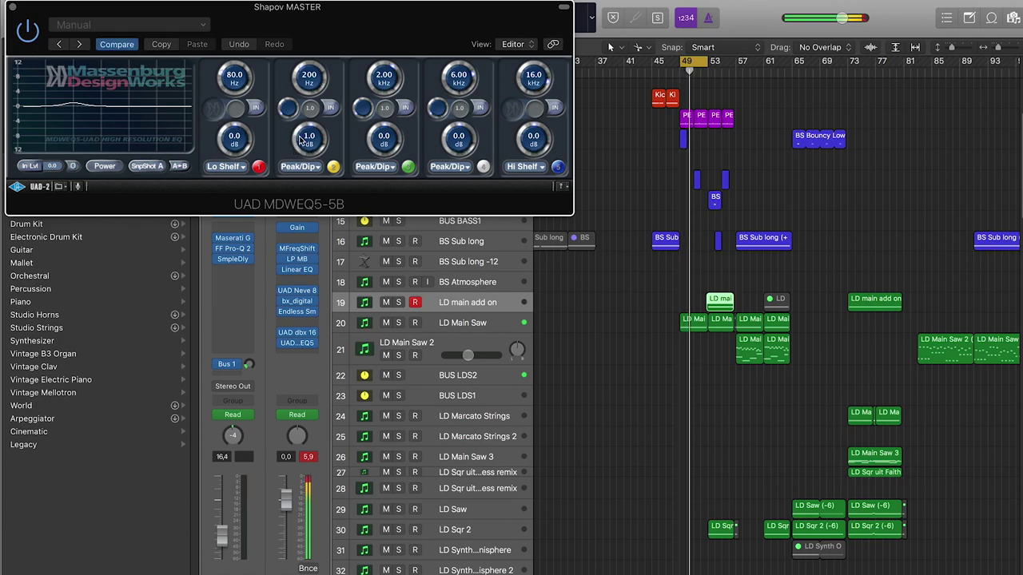
left_click_drag(304, 82, 305, 108)
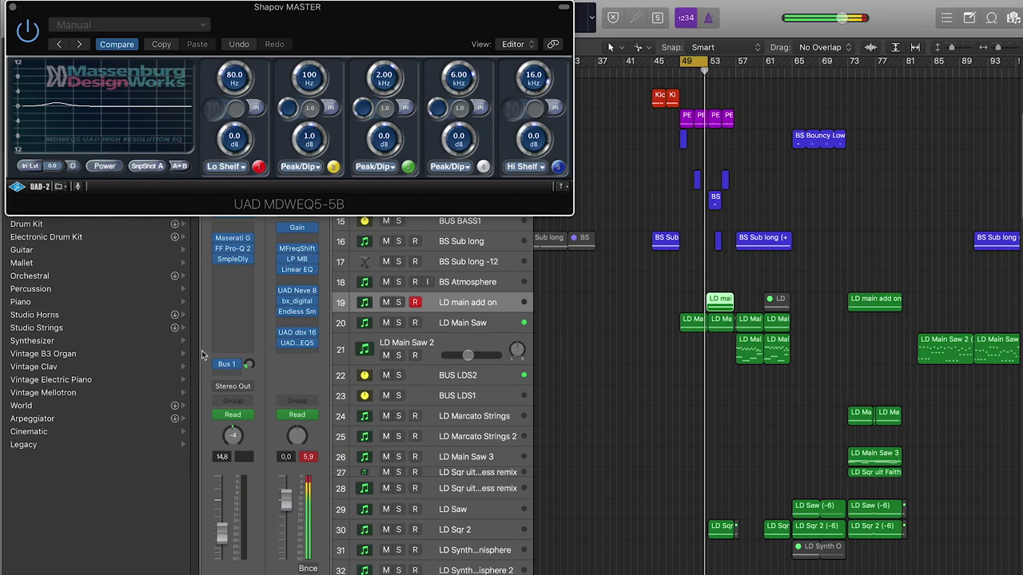
mouse_move(283, 342)
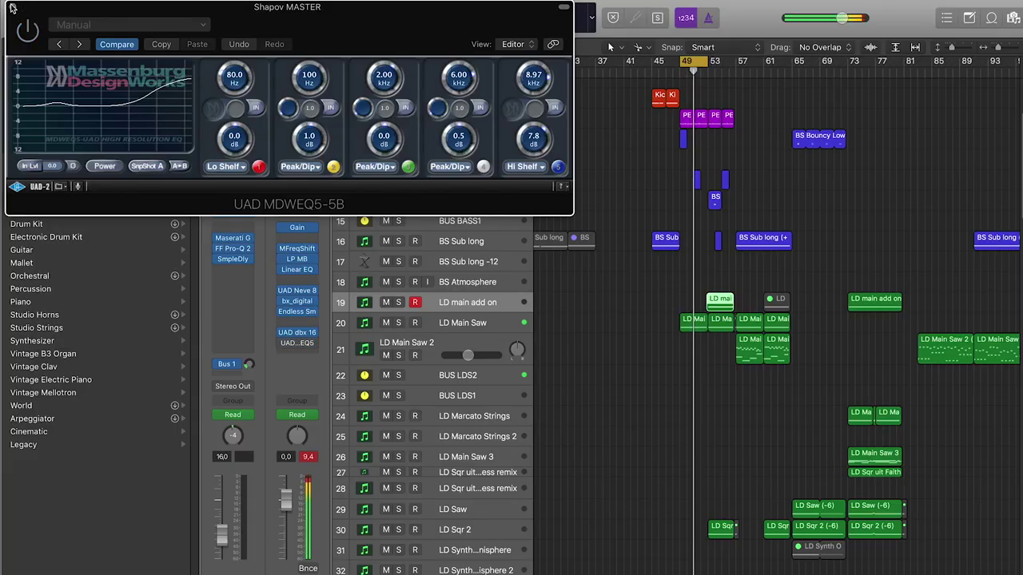
- Close the MDWEQ5-5B and remove it from the master channel's inserts
left_click(12, 8)
mouse_move(283, 346)
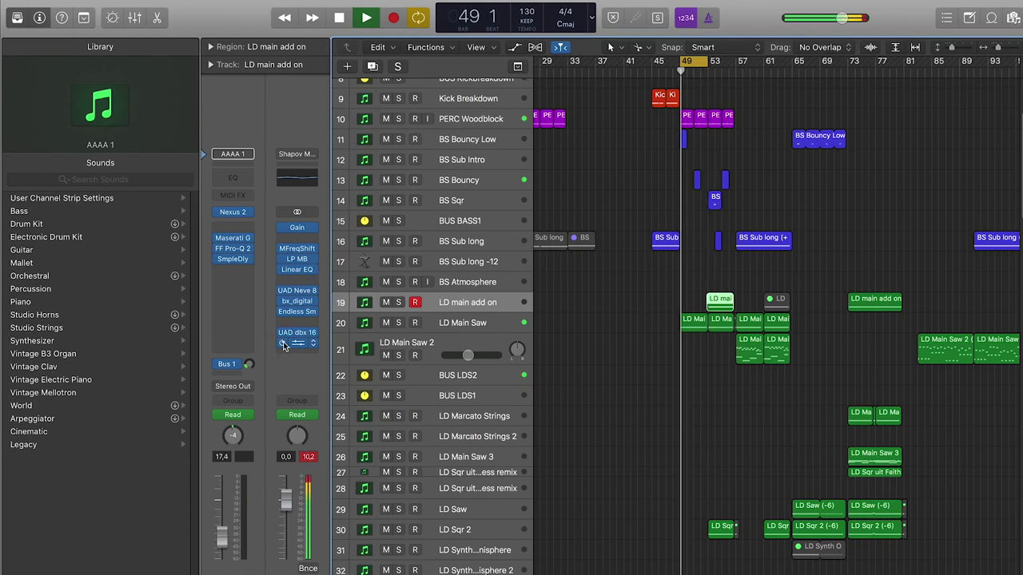
left_click(312, 345)
left_click(311, 361)
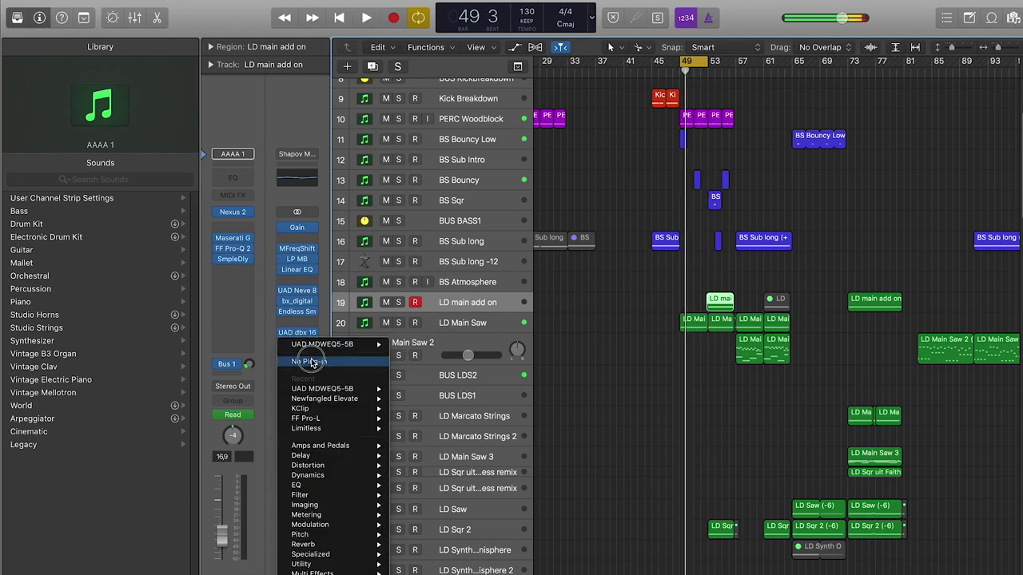
- Clear the insert slot below UAD dbx 160 on the master channel
left_click(303, 355)
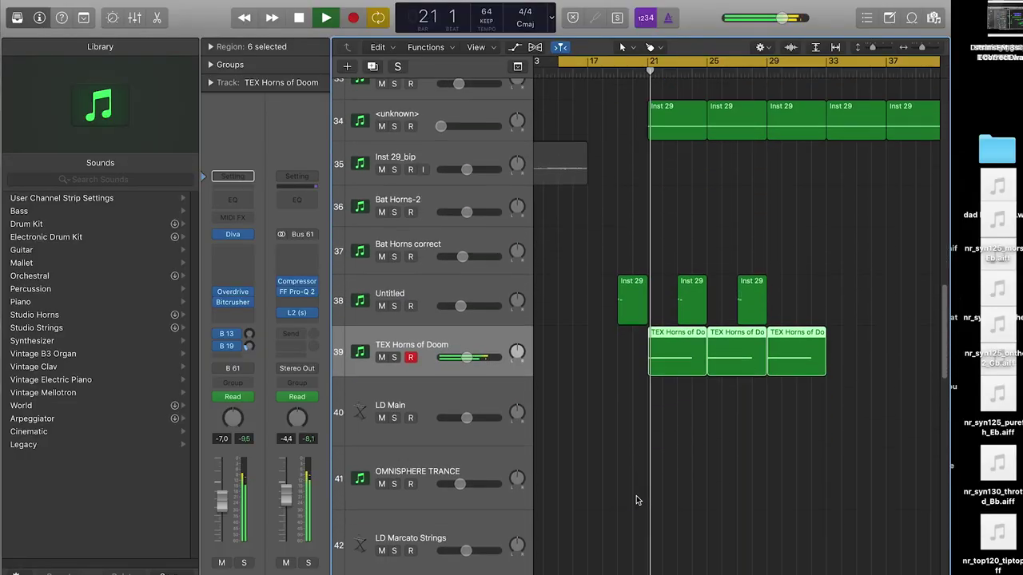
- Solo the TEX Horns of Doom track and loop bars 21 to 25 to audition it
scroll(637, 497, "down", 3)
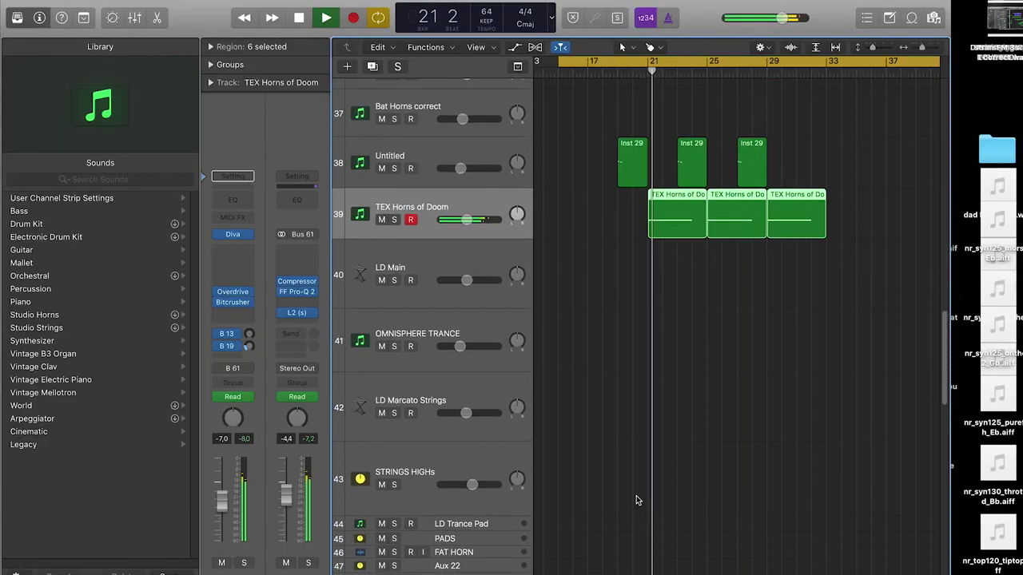
left_click(393, 219)
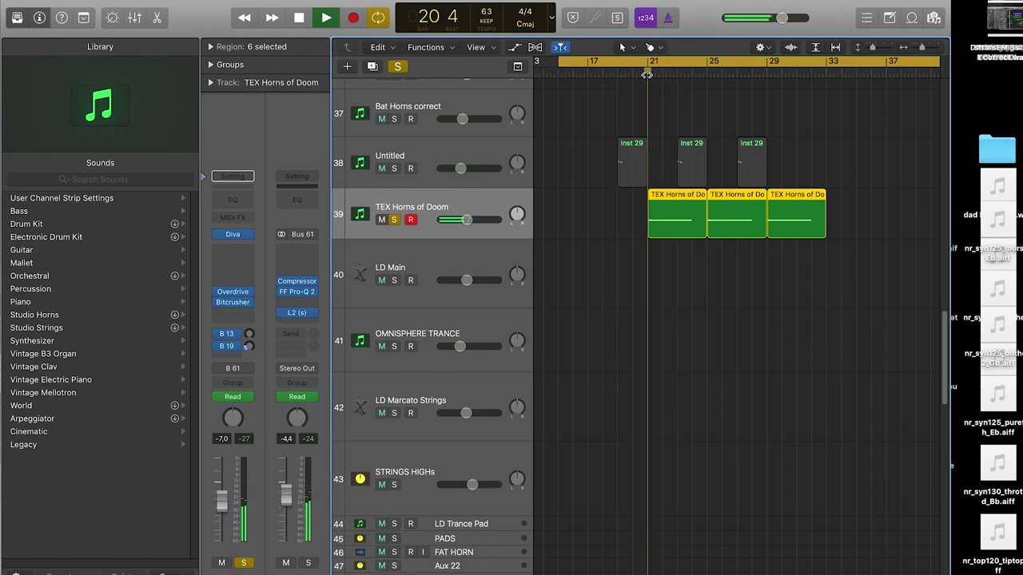
left_click(650, 62)
left_click_drag(649, 62, 705, 83)
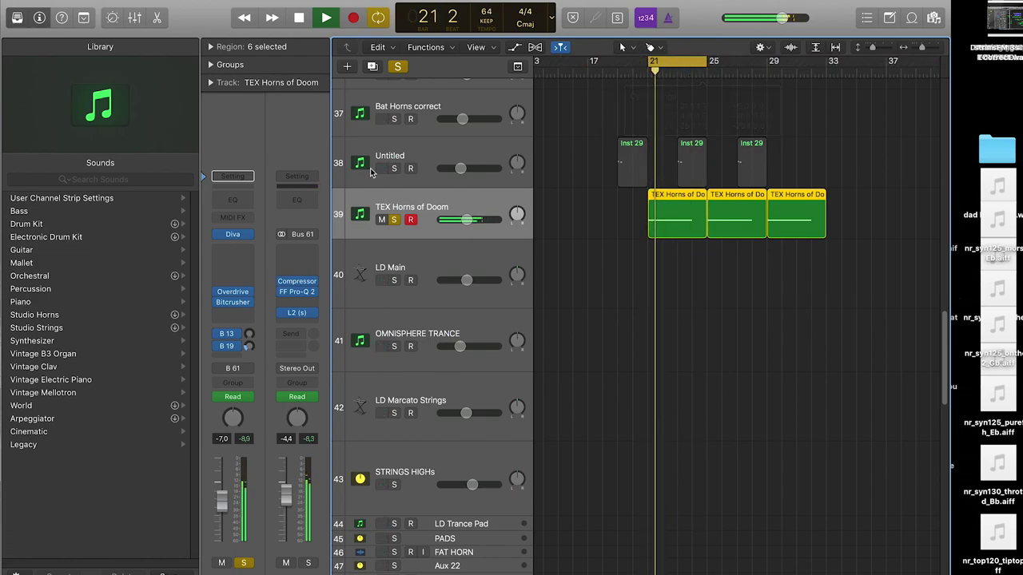
- Open the TEX Horns of Doom track's Diva synth, examine its Modifications and Patches pages, and close it
left_click(233, 235)
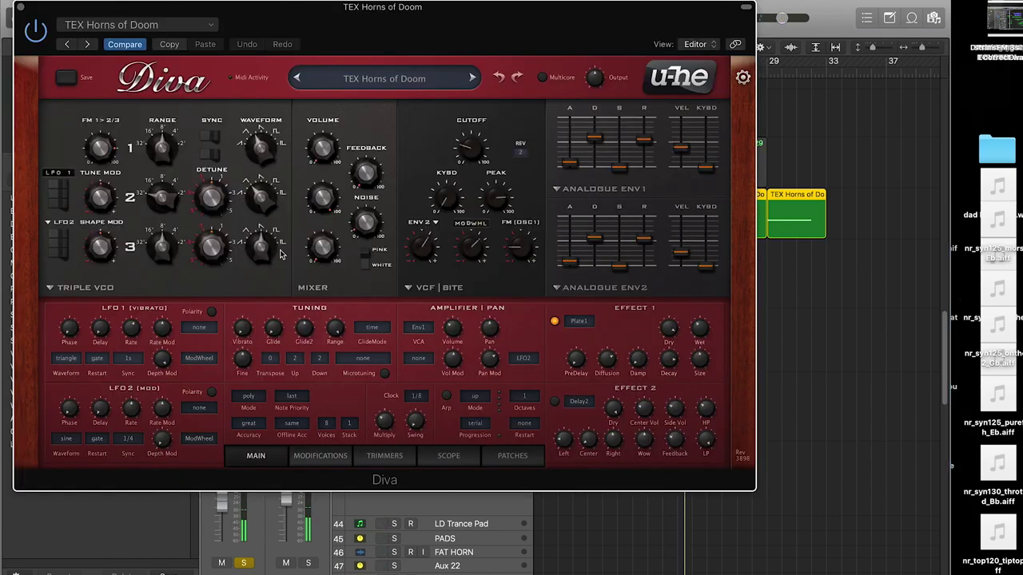
left_click(308, 455)
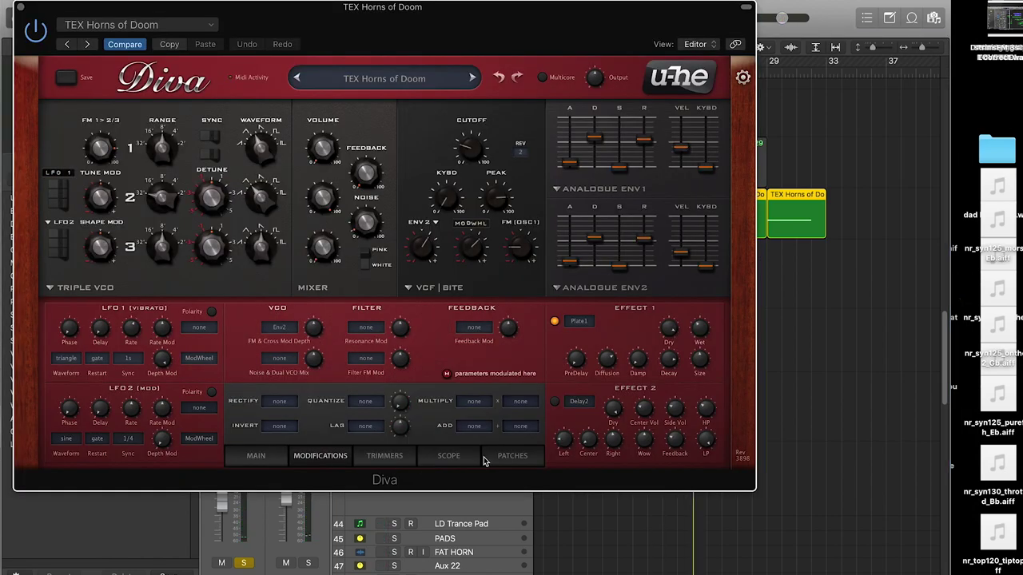
left_click(512, 457)
left_click(20, 7)
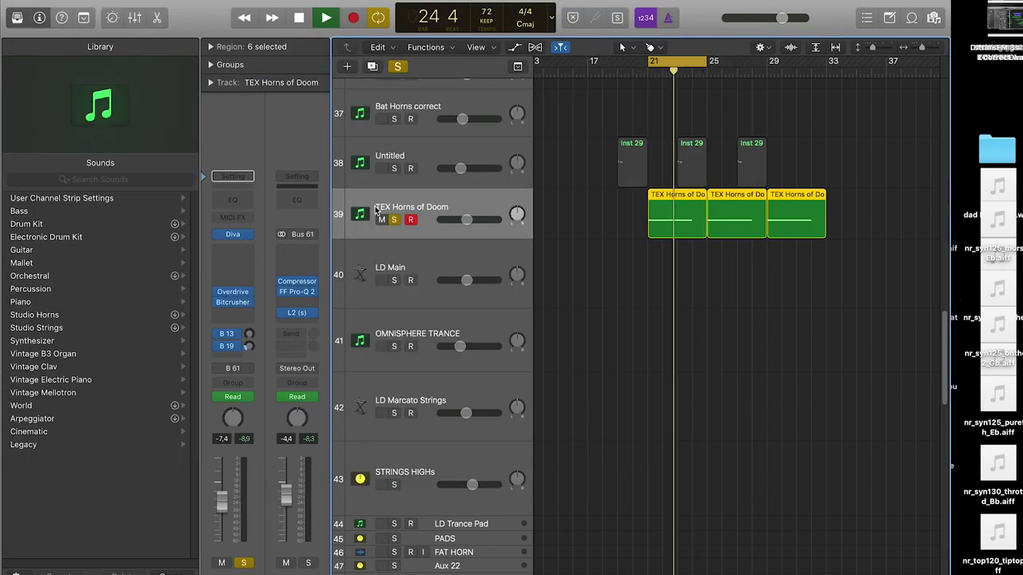
- Solo the Untitled track 38 alongside TEX Horns of Doom, then clear all solos and select the Untitled track
left_click(397, 173)
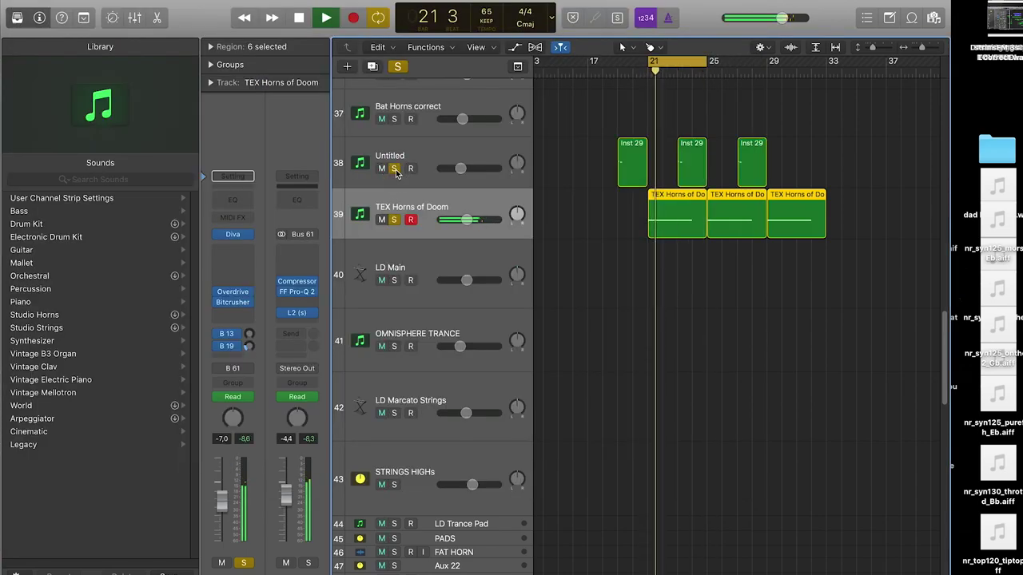
left_click(397, 172, "alt")
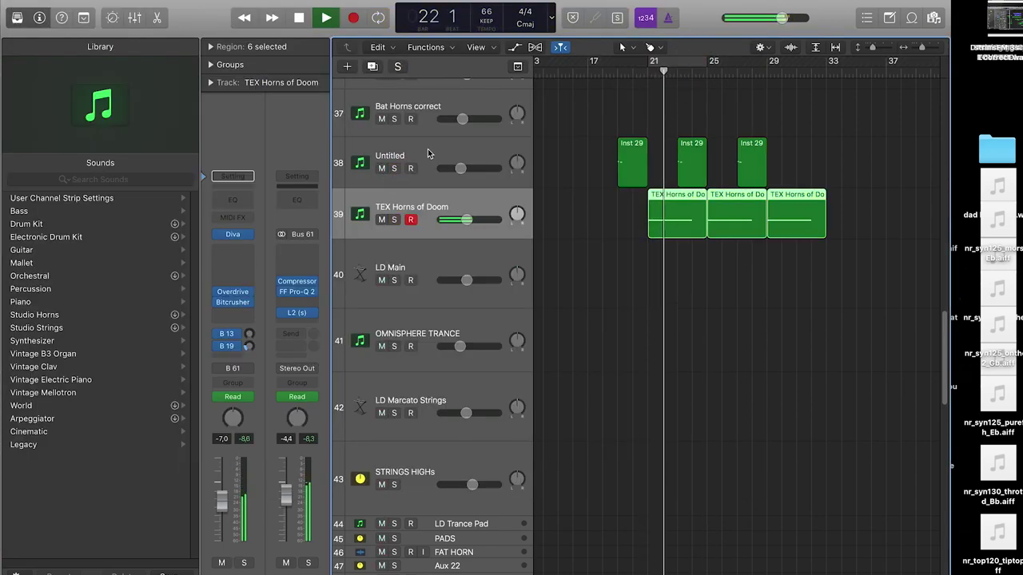
left_click(422, 150)
- Solo both FX Oceanwaves tracks and the underwater dolphins track to audition the ambience together
scroll(531, 317, "down", 15)
left_click_drag(394, 491, 394, 501)
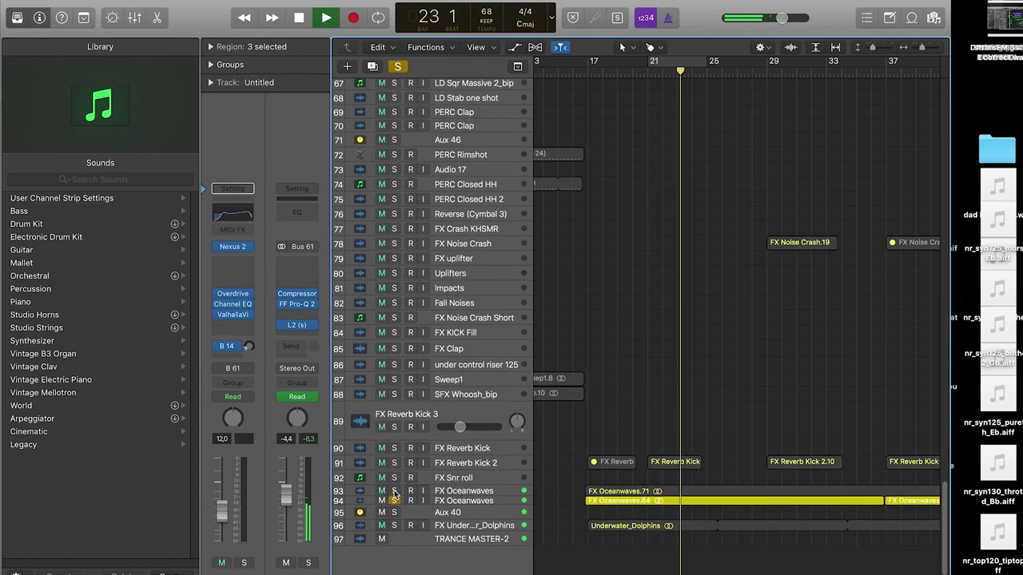
left_click(394, 525)
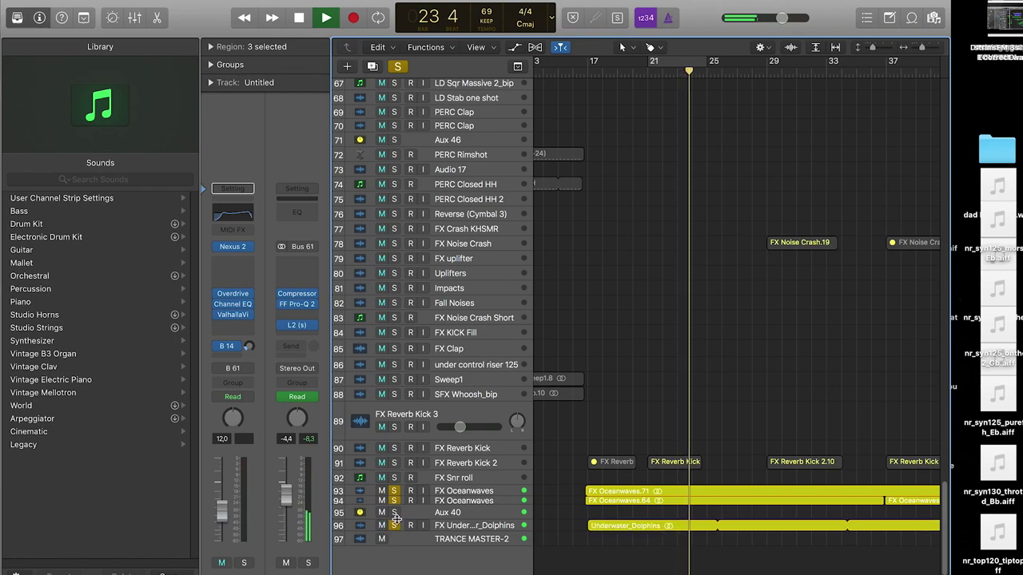
- Examine the Zebra2 synth on the soloed Hans Forlorn track 29 and close its window
scroll(666, 420, "up", 10)
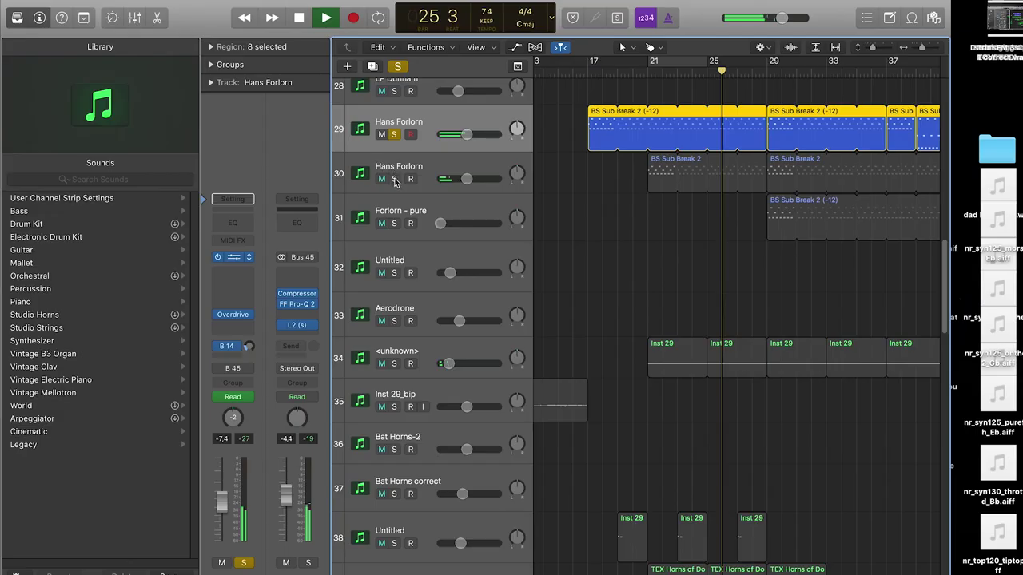
key("v")
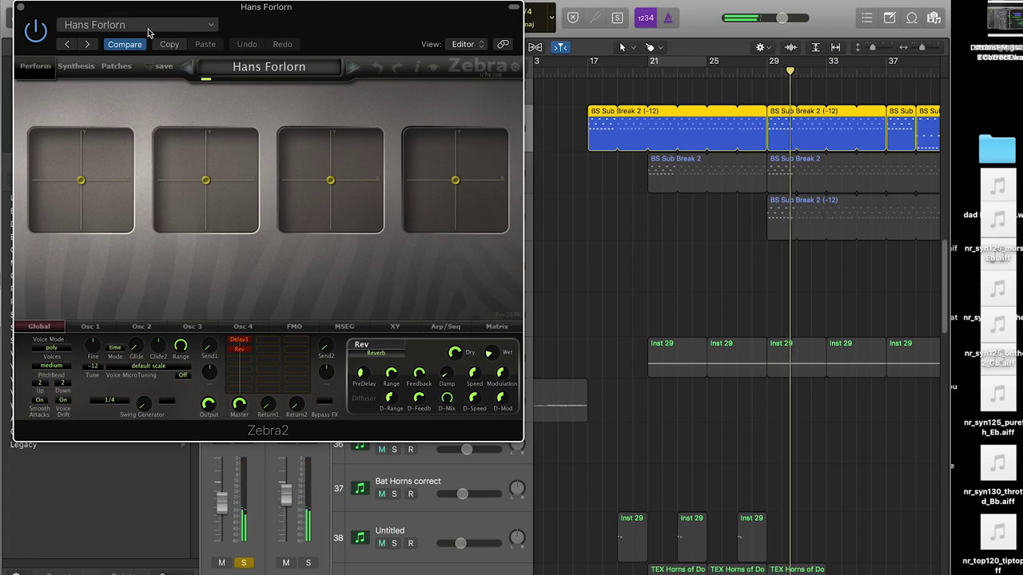
left_click(22, 7)
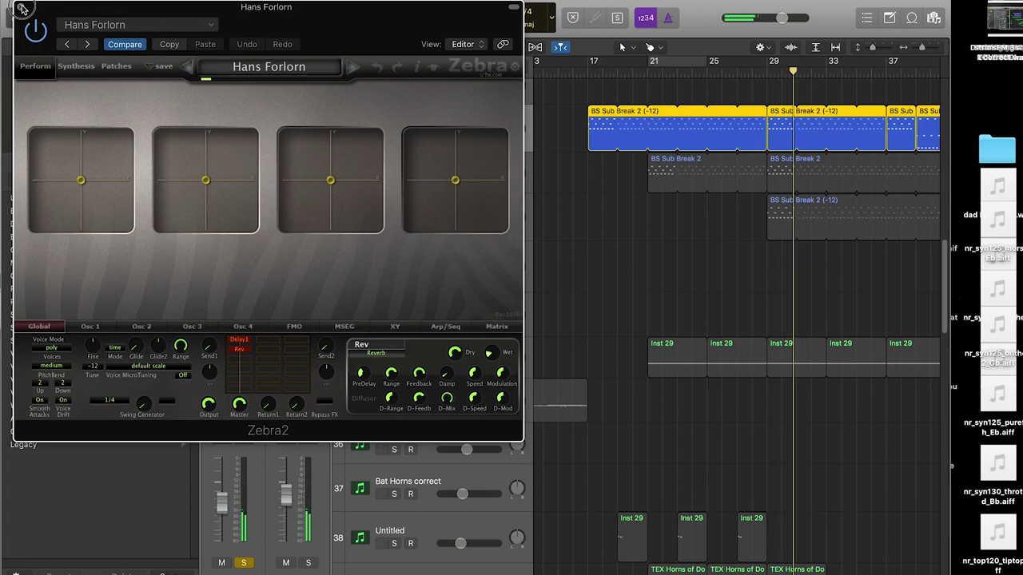
left_click(22, 10)
- Show the global tracks to inspect the rising tempo curve, and turn off the solo on Hans Forlorn track 29
left_click(518, 66)
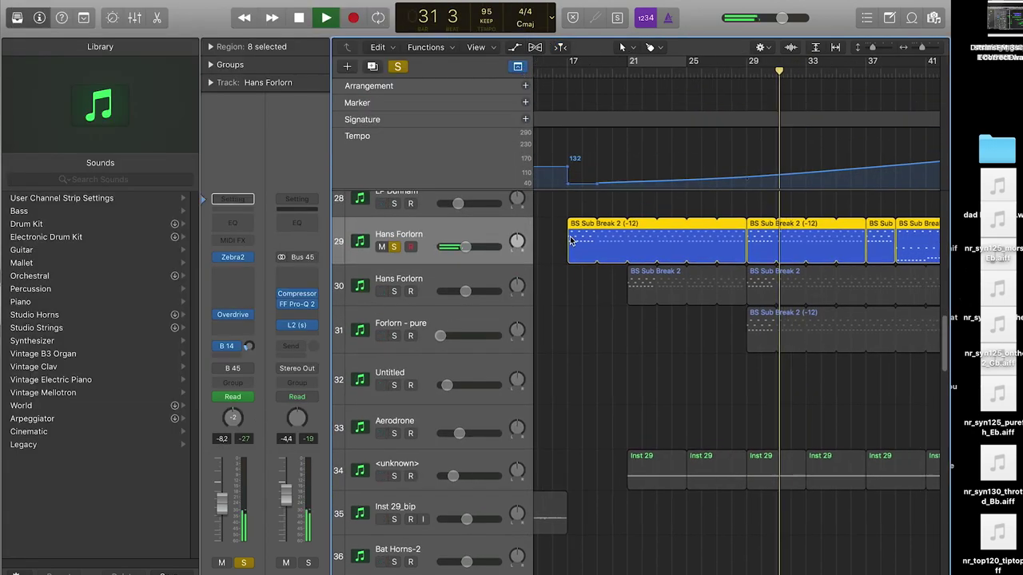
scroll(571, 240, "right", 10)
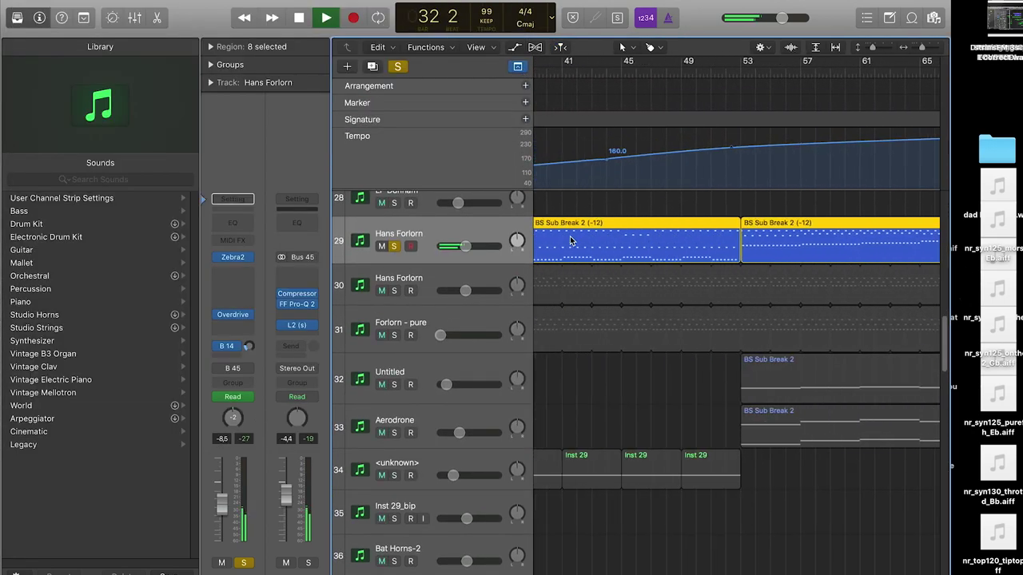
left_click(395, 246)
scroll(588, 282, "left", 8)
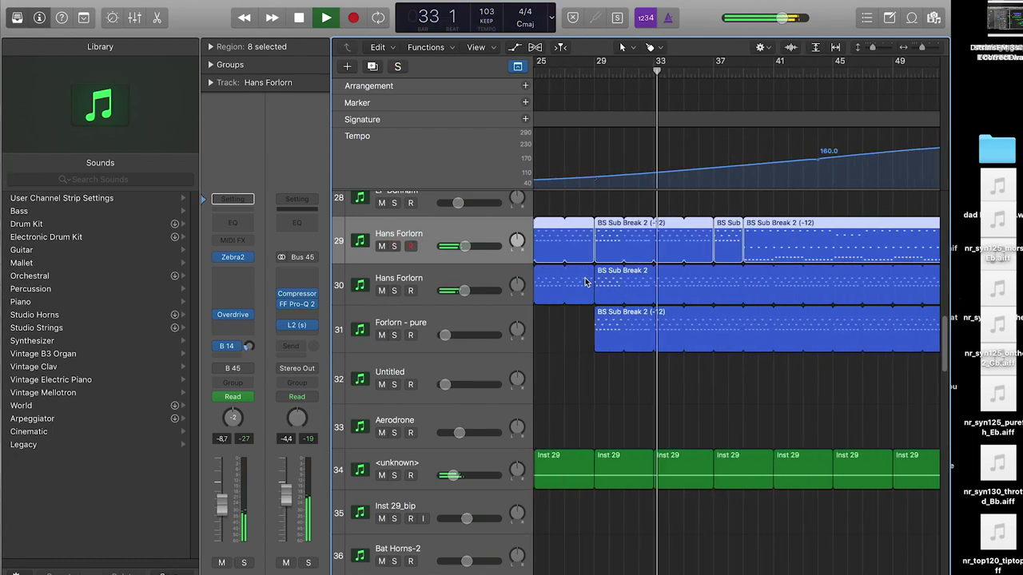
- Audition Hans Forlorn track 30 in solo, turn its solo off, and look over the ARP Mystic Forest tracks
left_click(394, 291)
left_click(416, 283)
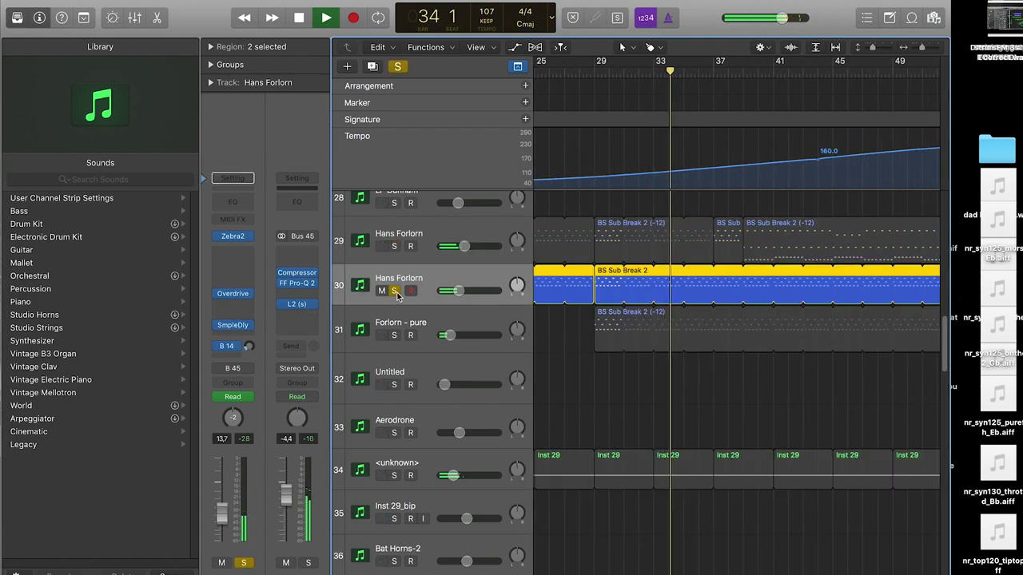
left_click(395, 291)
scroll(569, 300, "down", 15)
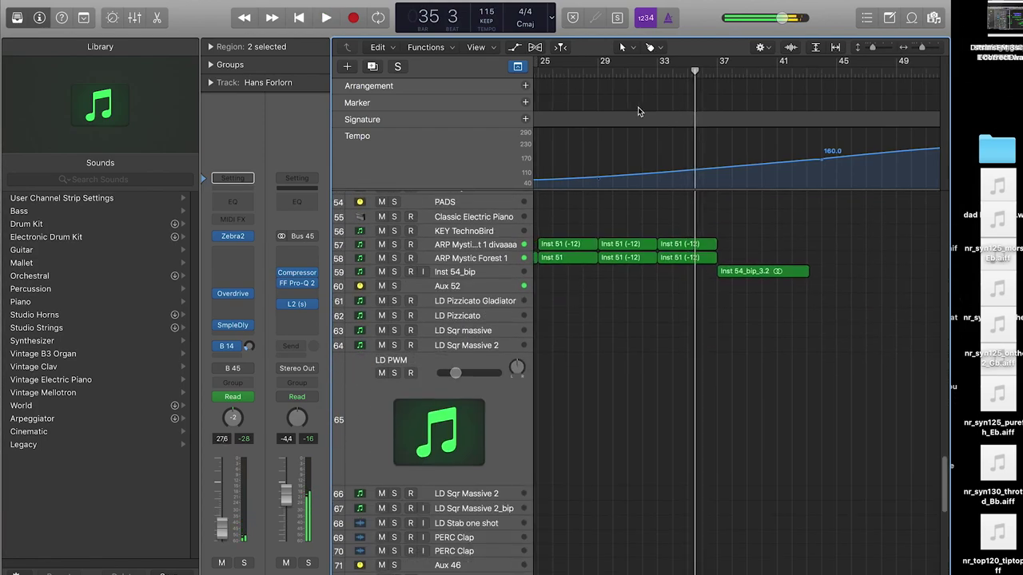
- Turn off the solo on the MAIN PLUCK track to hear it within the full mix
scroll(637, 112, "left", 2)
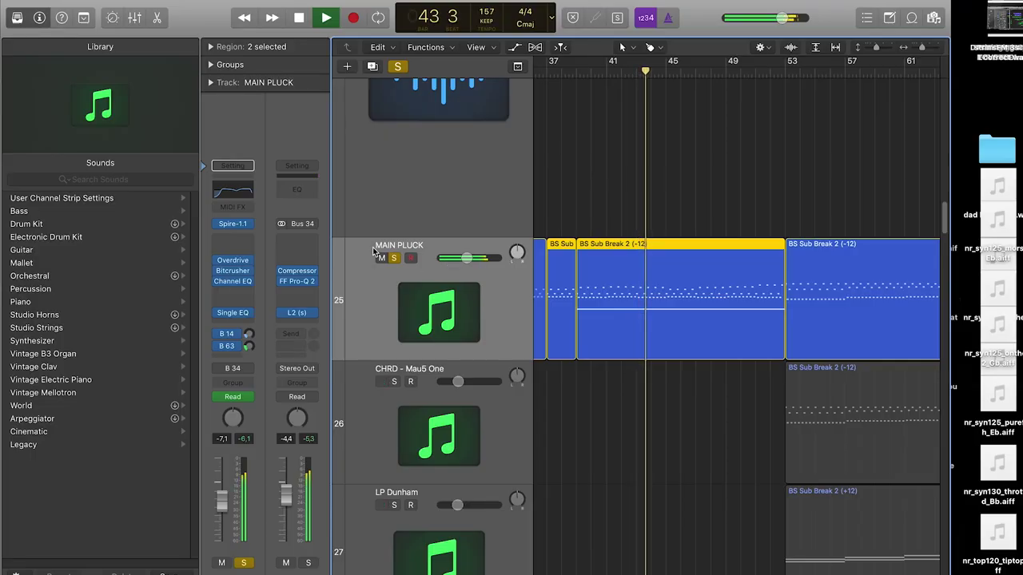
left_click(392, 258)
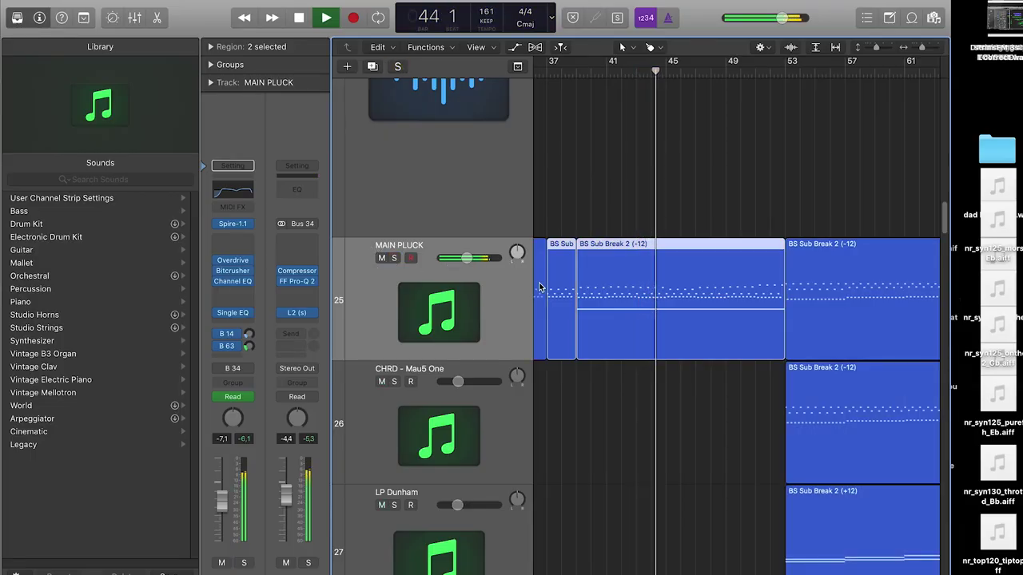
scroll(559, 304, "down", 3)
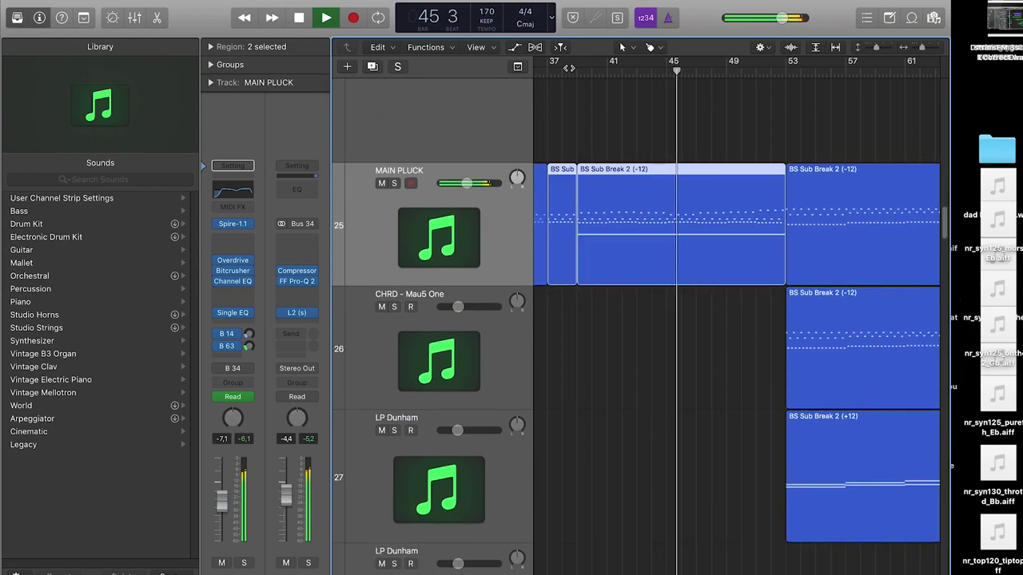
- Join the MAIN PLUCK regions from bar 37 to bar 85 into one region with the Glue Tool
left_click(649, 47)
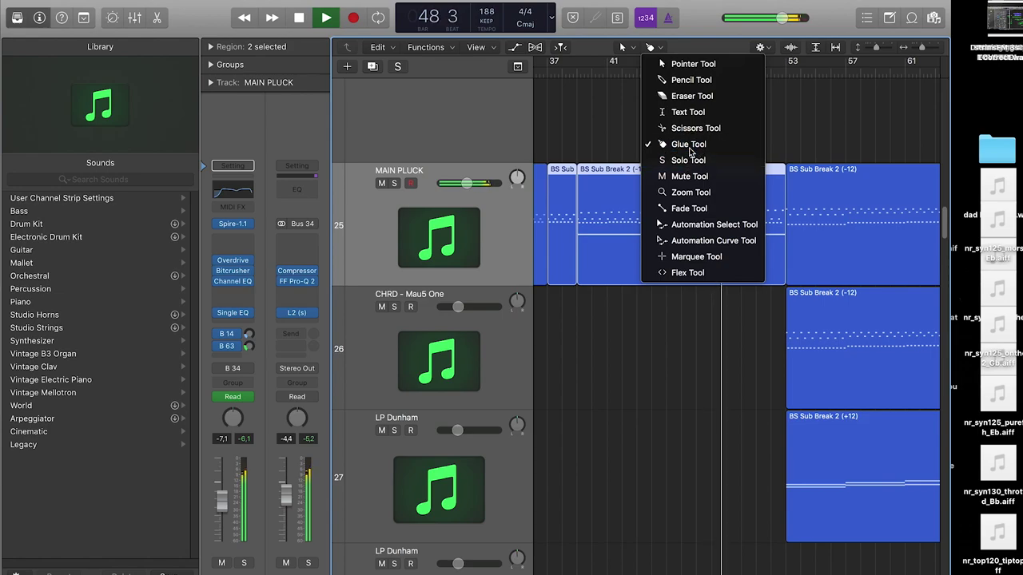
left_click(689, 144)
left_click(577, 223)
left_click_drag(922, 47, 917, 47)
left_click_drag(717, 137, 818, 216)
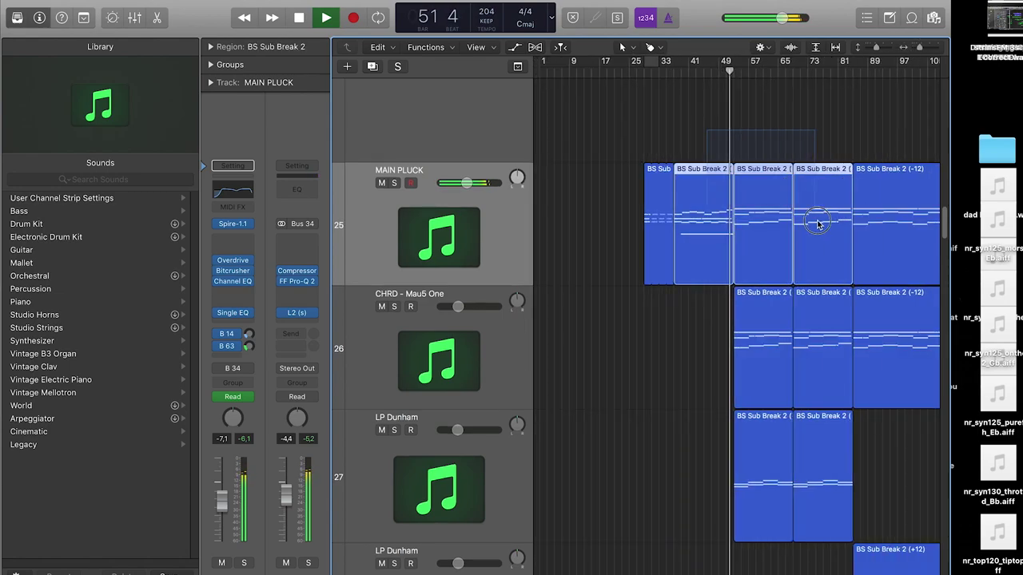
left_click(731, 231)
- Open the joined MAIN PLUCK region in an enlarged Piano Roll, examine its whole note pattern, and close the editor
double_click(729, 231)
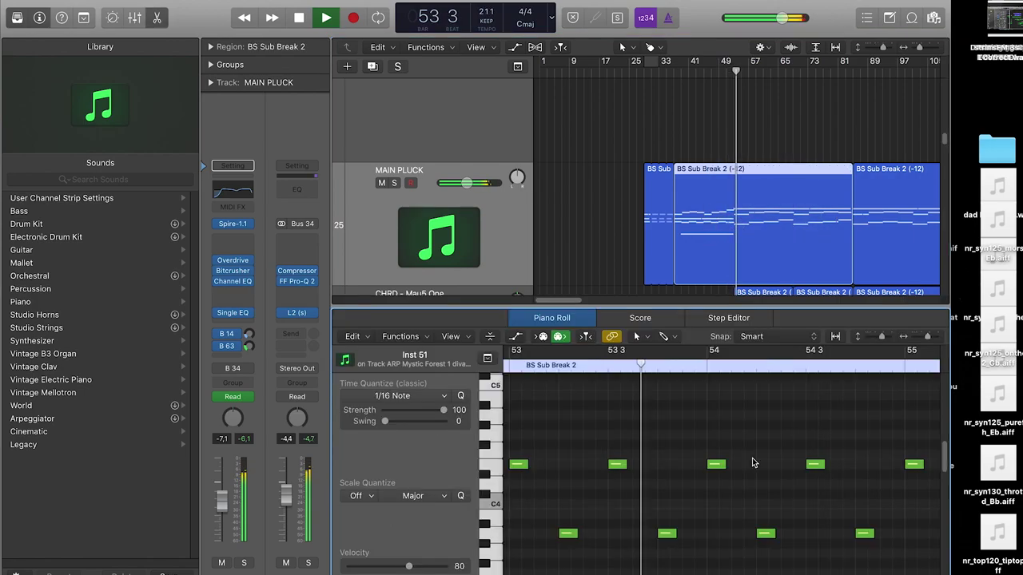
left_click_drag(873, 307, 873, 94)
left_click_drag(927, 122, 913, 122)
scroll(747, 372, "right", 5)
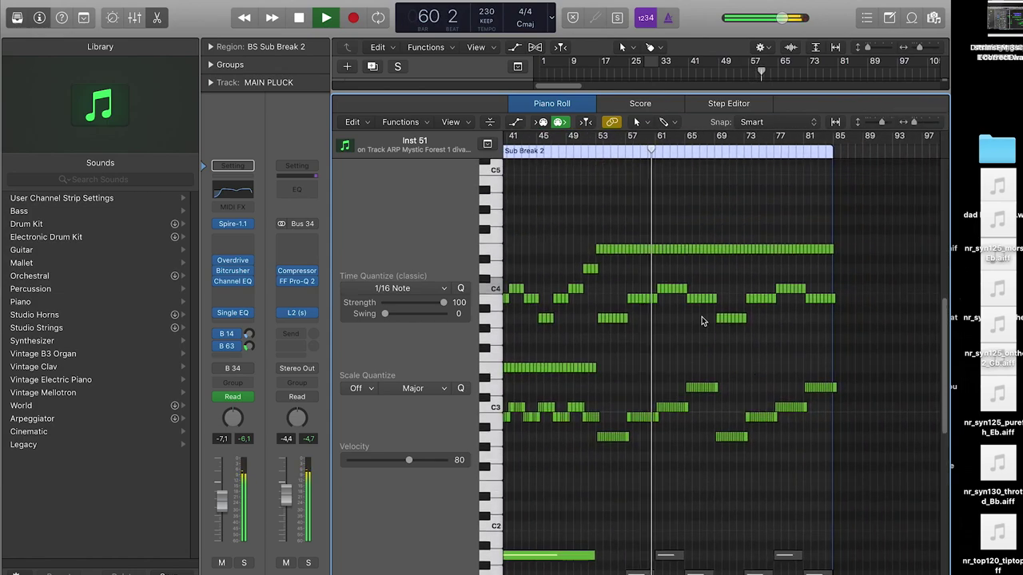
key("e")
- Audition CHRD - Mau5 One together with LP Dunham in solo, then turn off the CHRD - Mau5 One solo
scroll(703, 321, "down", 3)
left_click(396, 224)
scroll(396, 224, "down", 3)
left_click(395, 257)
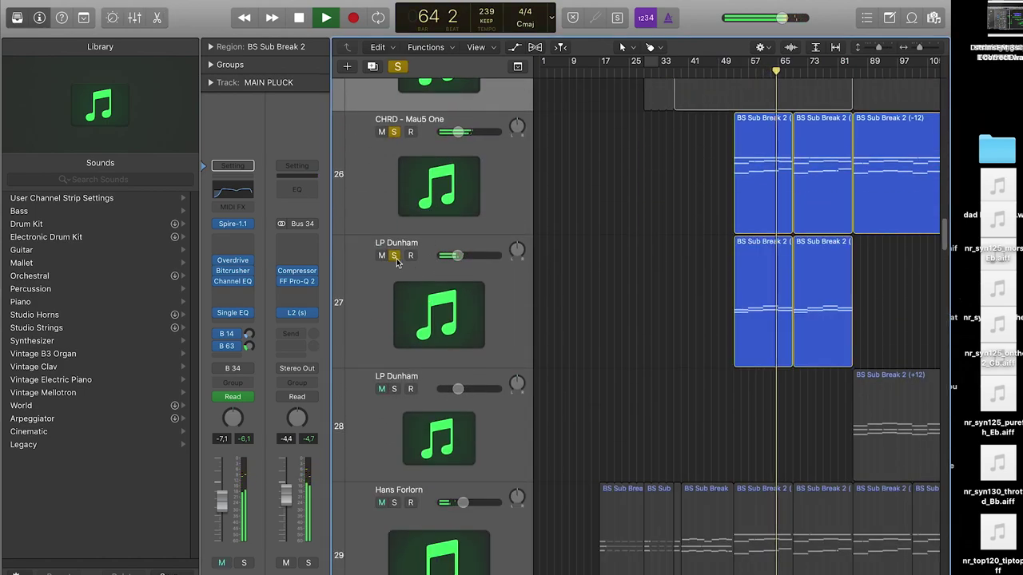
left_click(394, 132)
- Select the Bat Horns-2 track, clear the region selection, and stop playback
left_click(365, 331)
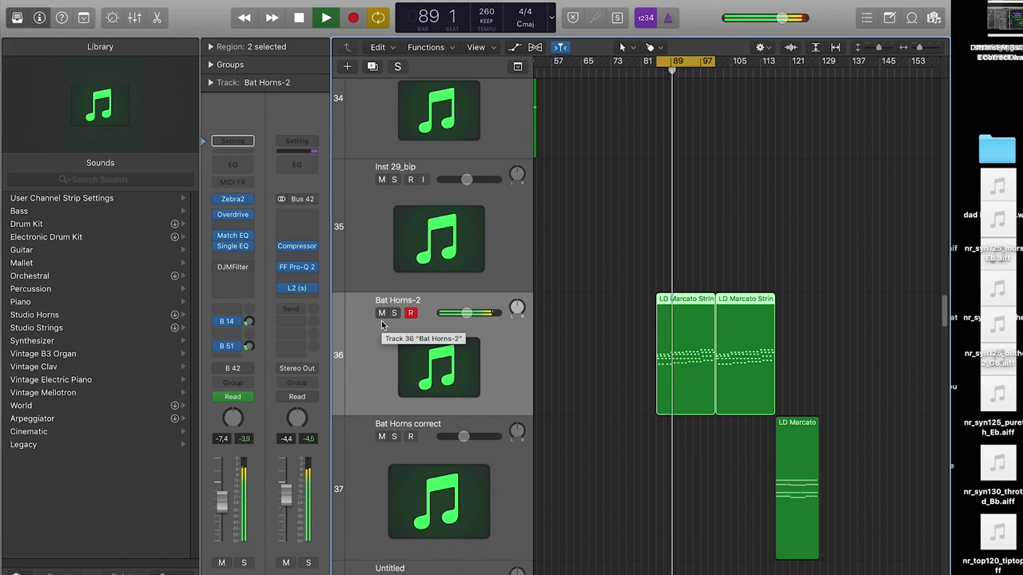
left_click(737, 542)
key("space")
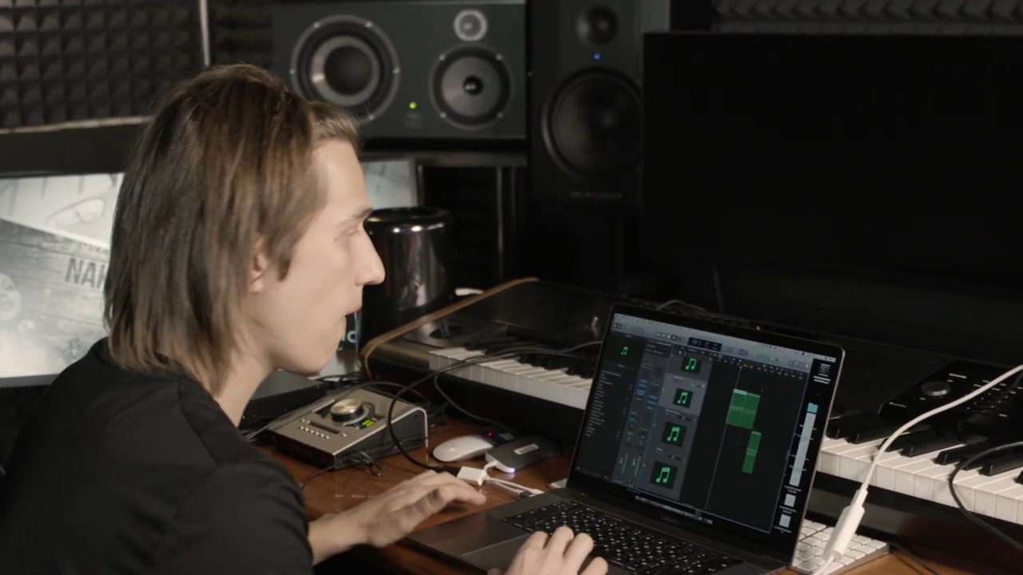
key("z")
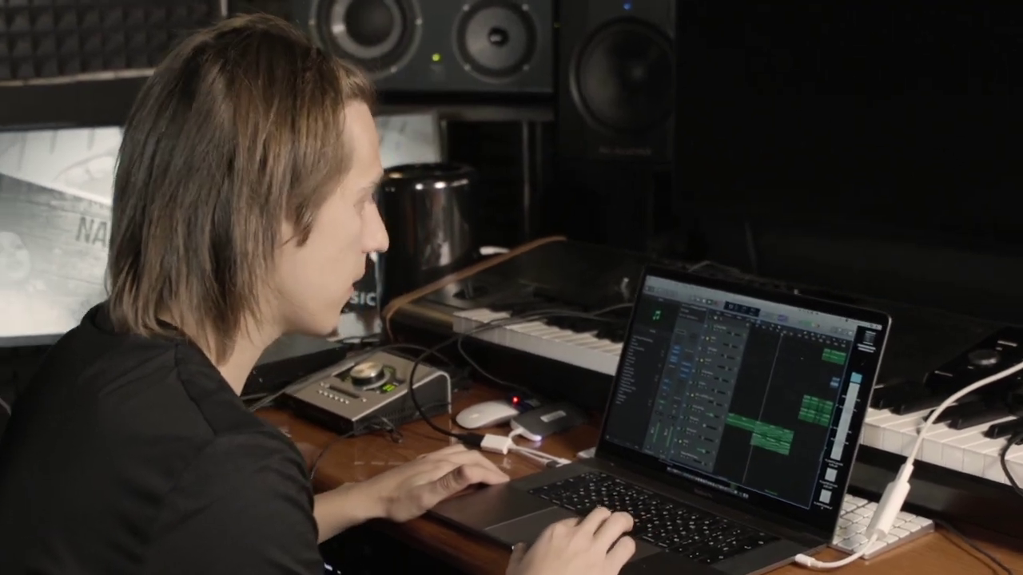
key("s")
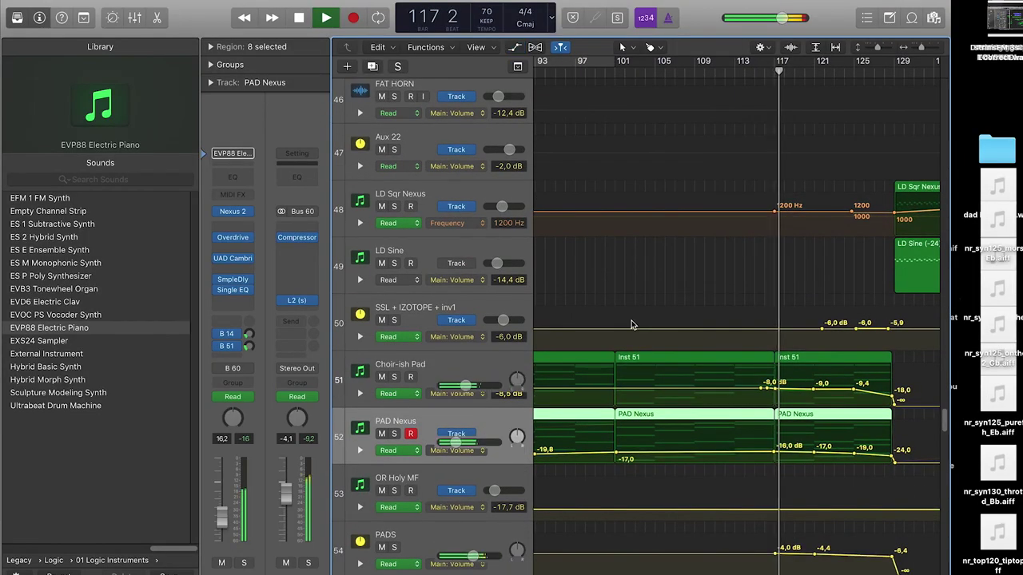
- Hide the track automation and briefly show the global tracks to check the tempo around bar 117
key("a")
scroll(631, 324, "down", 4)
scroll(631, 323, "down", 1)
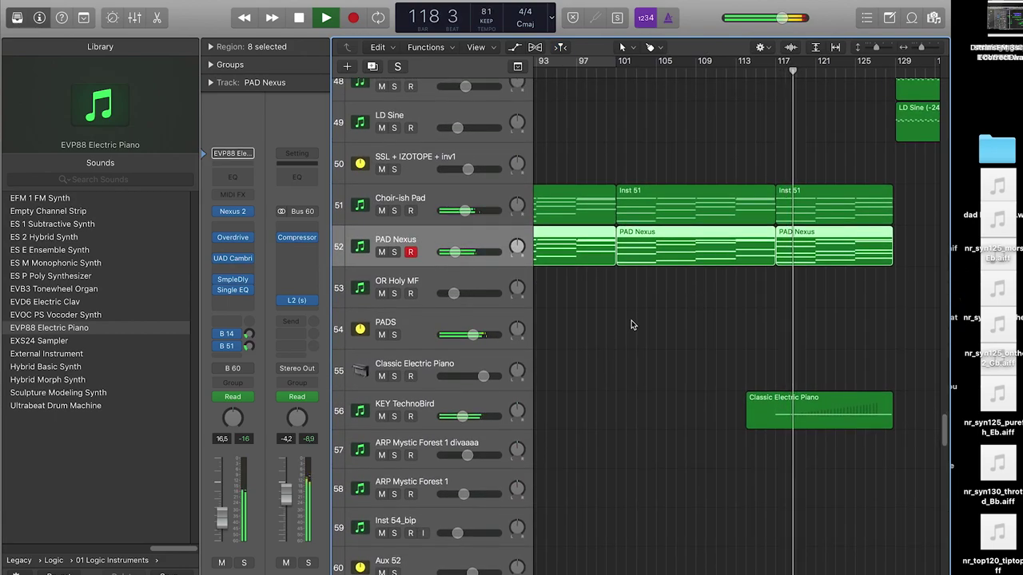
left_click(518, 67)
left_click(518, 67)
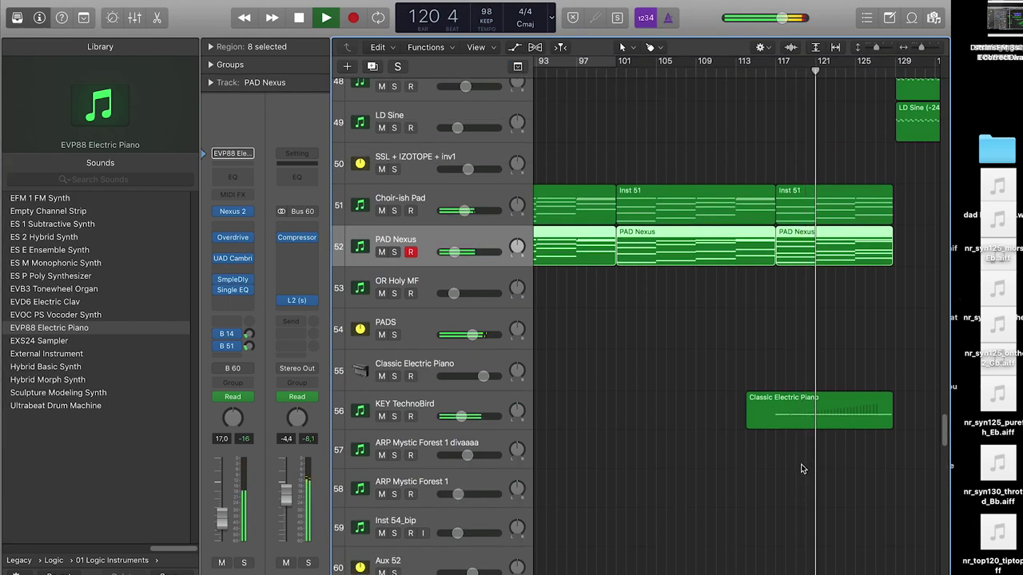
- Audition the KEY TechnoBird track in solo, then mute it to hear the mix without it
left_click(395, 417)
left_click(395, 417)
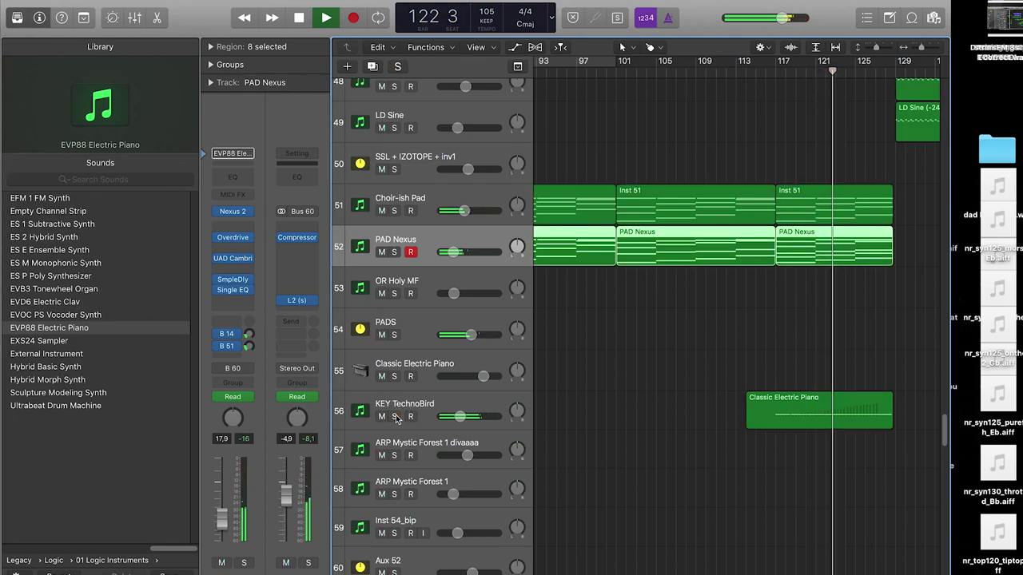
left_click(382, 417)
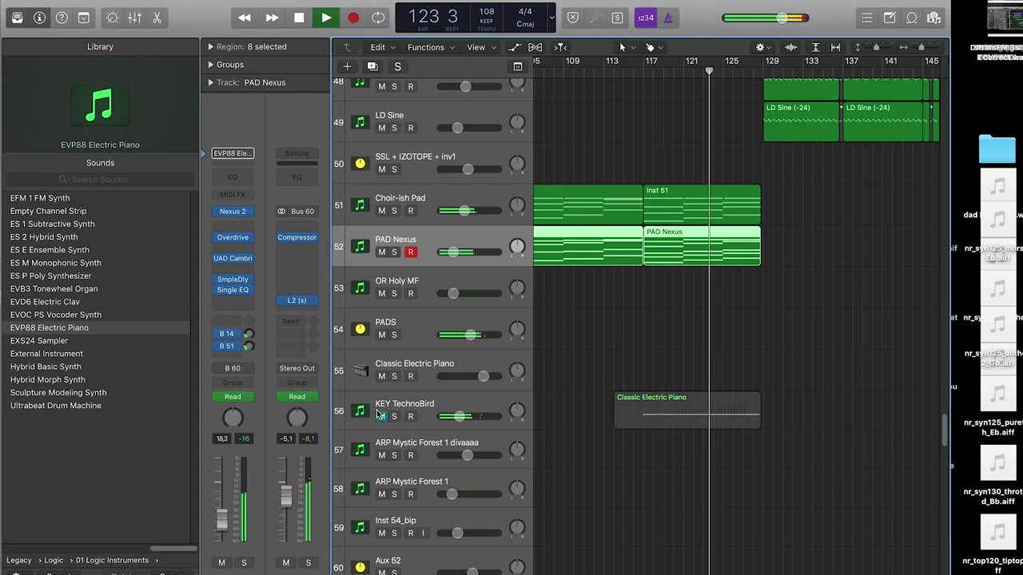
- Unmute the KEY TechnoBird track and clear the region selection in the arrangement
left_click(382, 417)
scroll(689, 388, "down", 10)
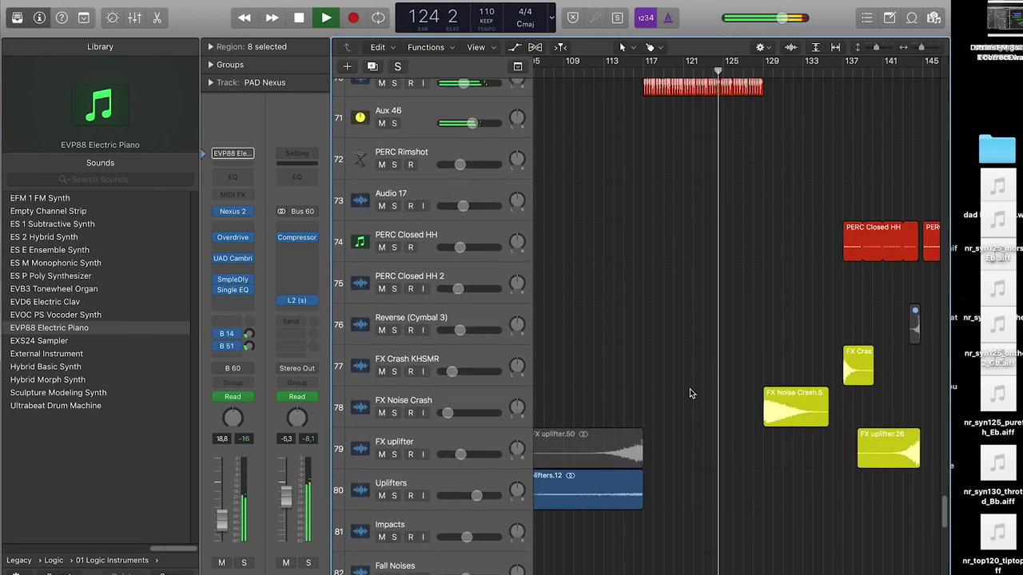
left_click(657, 352)
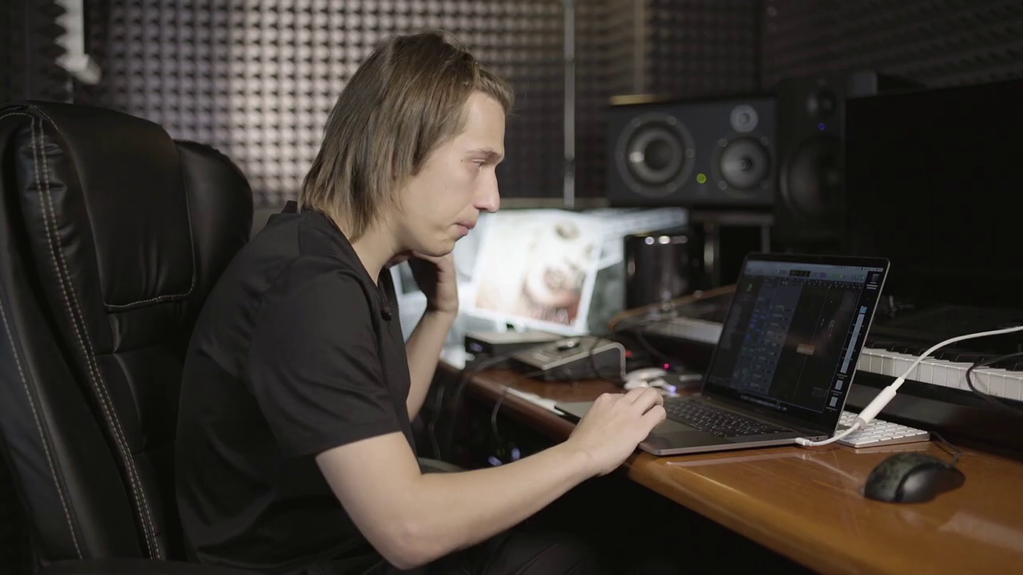
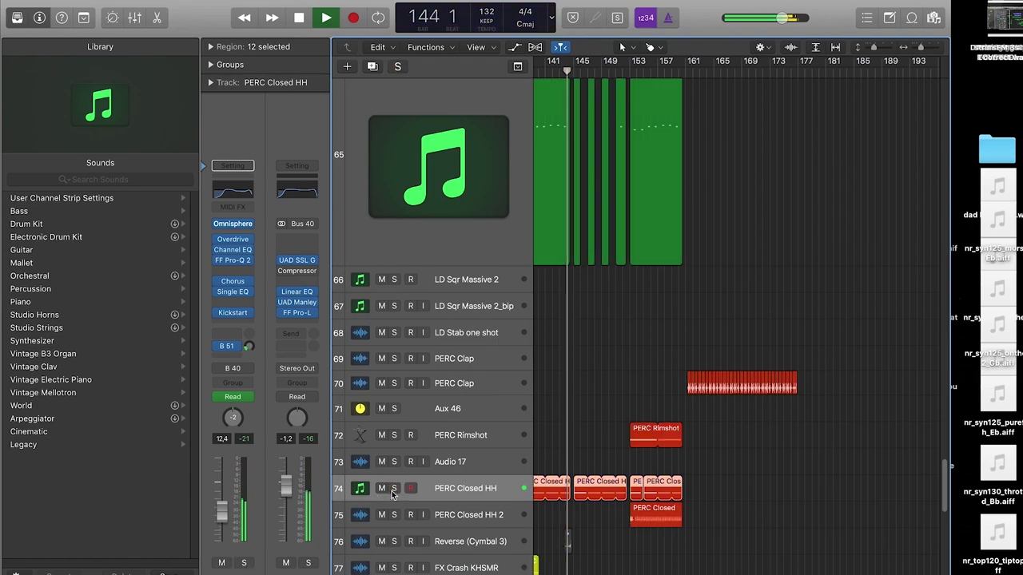
- Audition LD Sqr Massive 2, LD Sqr massive and LD Pizzicato together in solo, then clear all solos
scroll(636, 385, "down", 5)
scroll(635, 386, "up", 15)
scroll(636, 385, "up", 15)
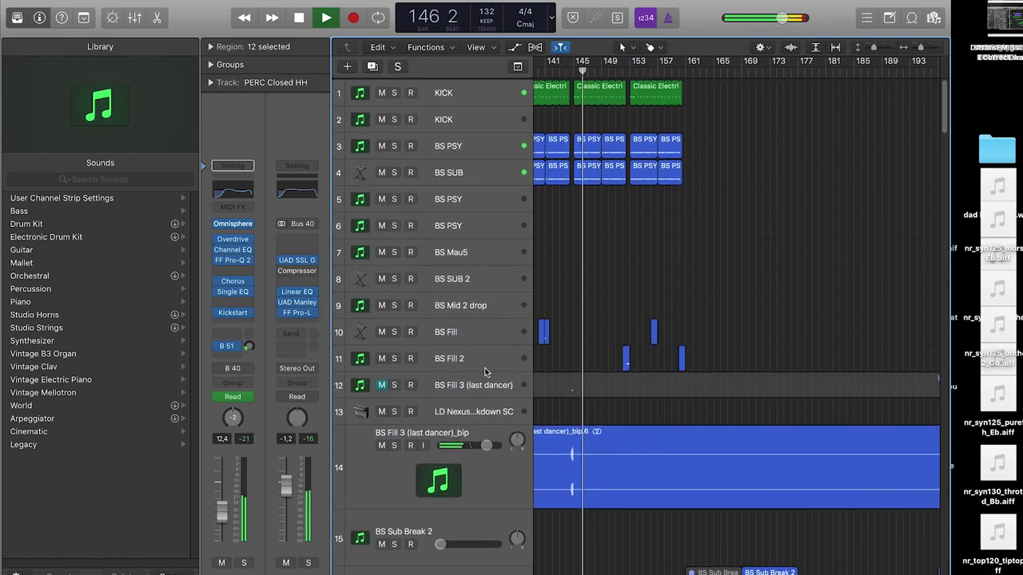
scroll(523, 238, "down", 2)
scroll(557, 381, "down", 10)
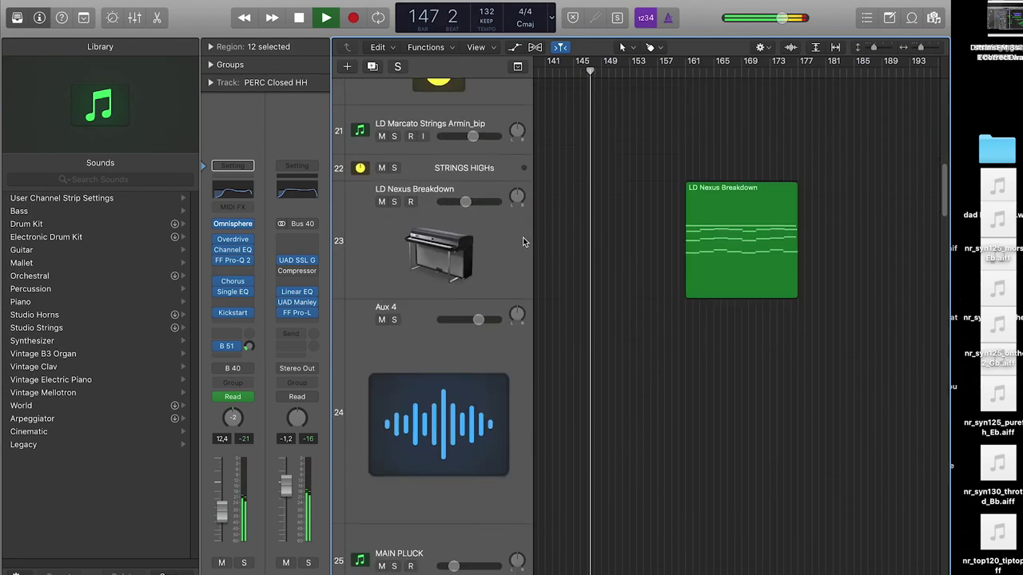
scroll(559, 386, "down", 15)
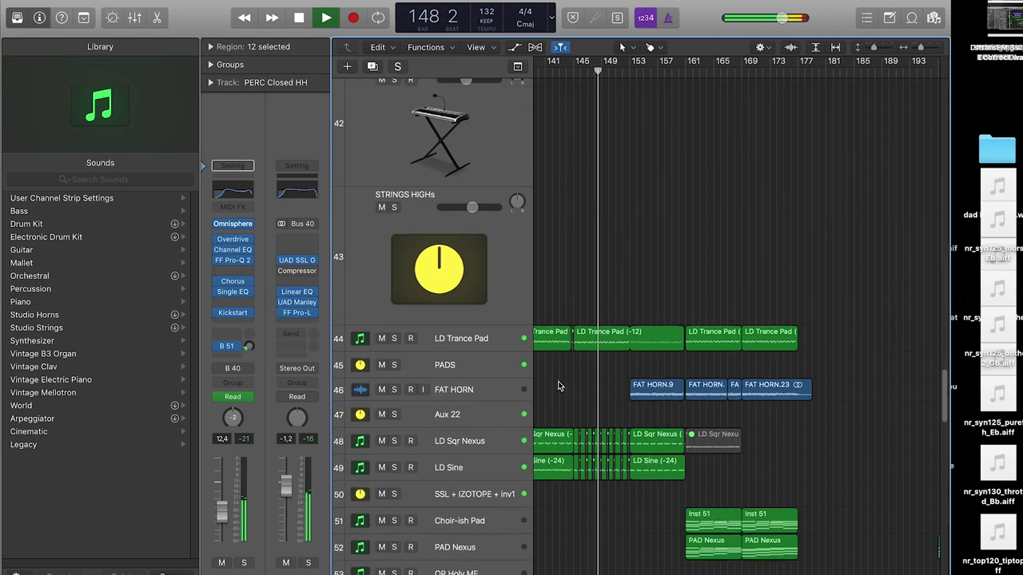
scroll(558, 384, "up", 5)
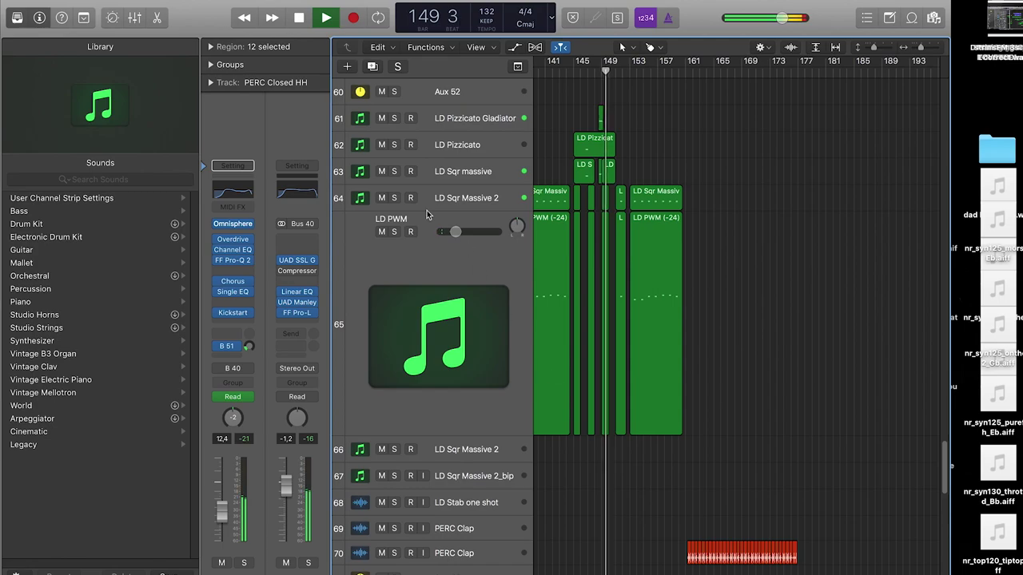
left_click_drag(394, 199, 394, 146)
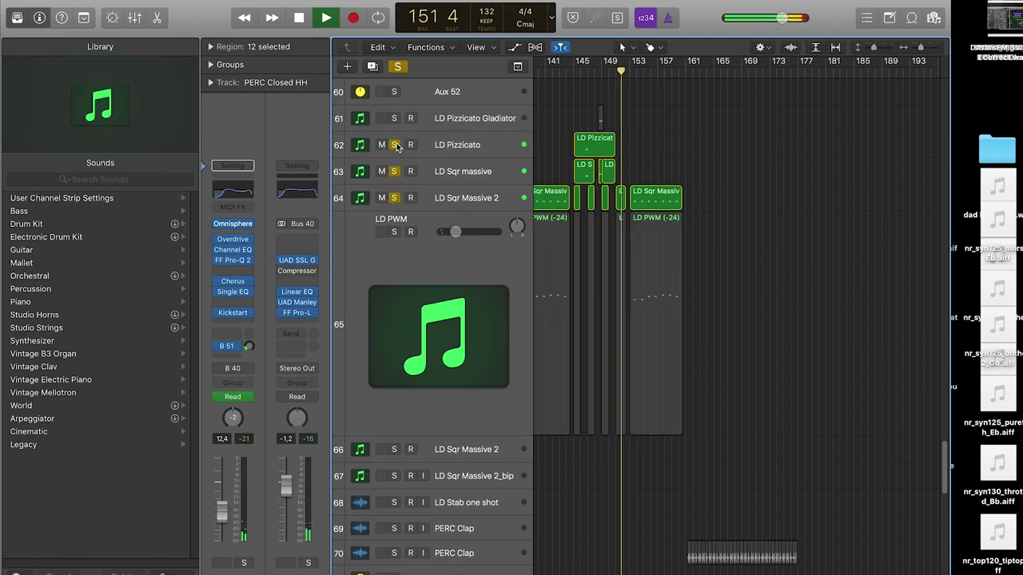
left_click(396, 147, "alt")
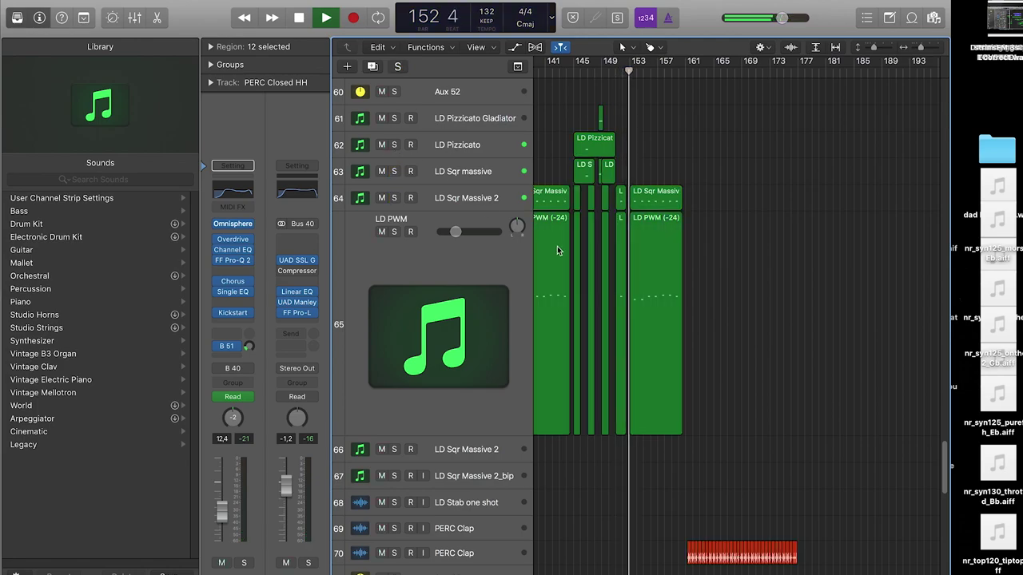
- Look over the lower tracks, check the tempo curve between bars 117 and 129, and hide the global tracks
scroll(540, 287, "down", 10)
scroll(480, 272, "up", 4)
left_click(394, 270)
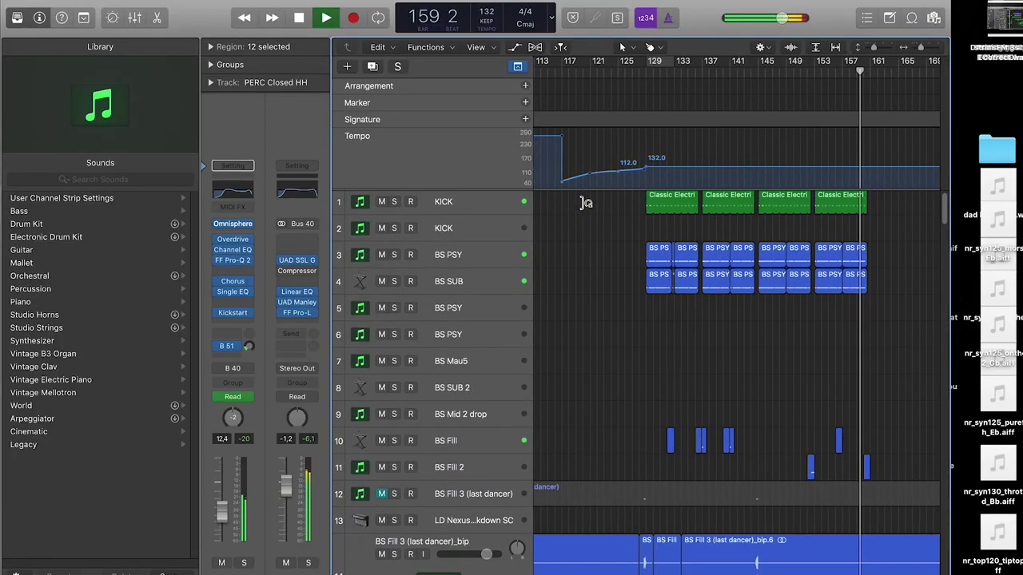
left_click(518, 67)
- Find the breakdown layers around bar 161 and audition the LD Glass 1 track in solo
scroll(641, 244, "down", 3)
scroll(642, 239, "up", 1)
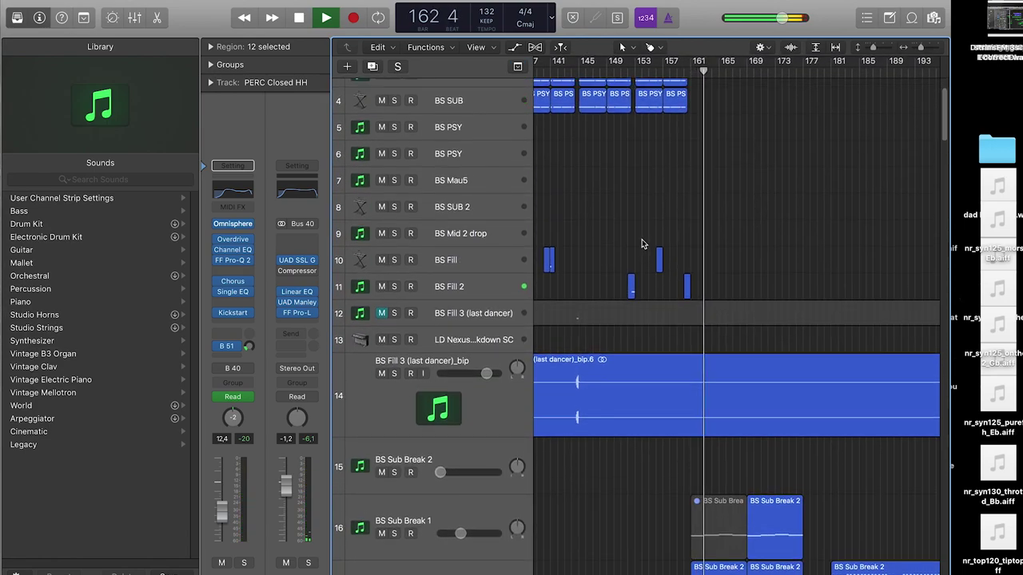
scroll(642, 240, "down", 10)
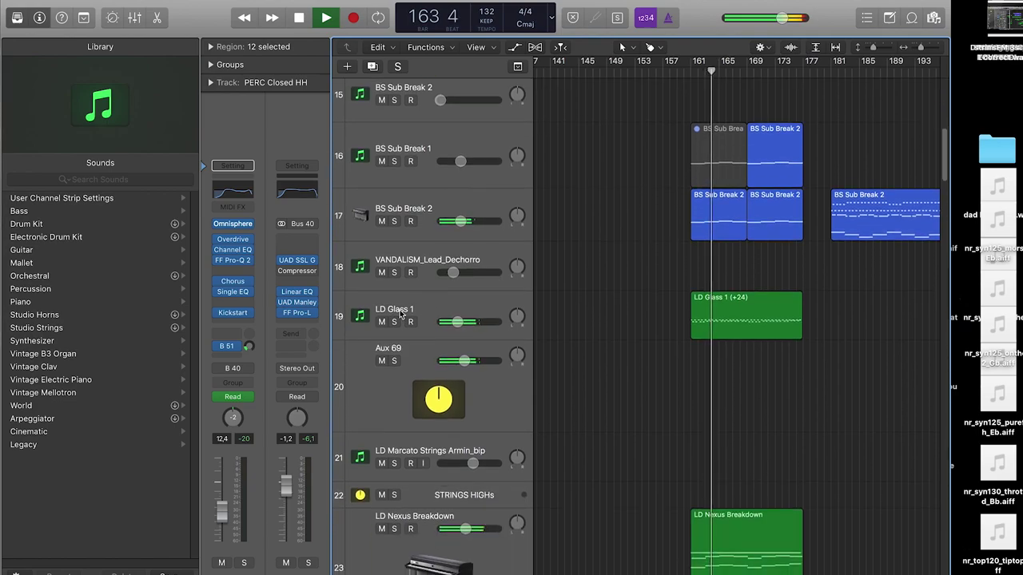
left_click(393, 322)
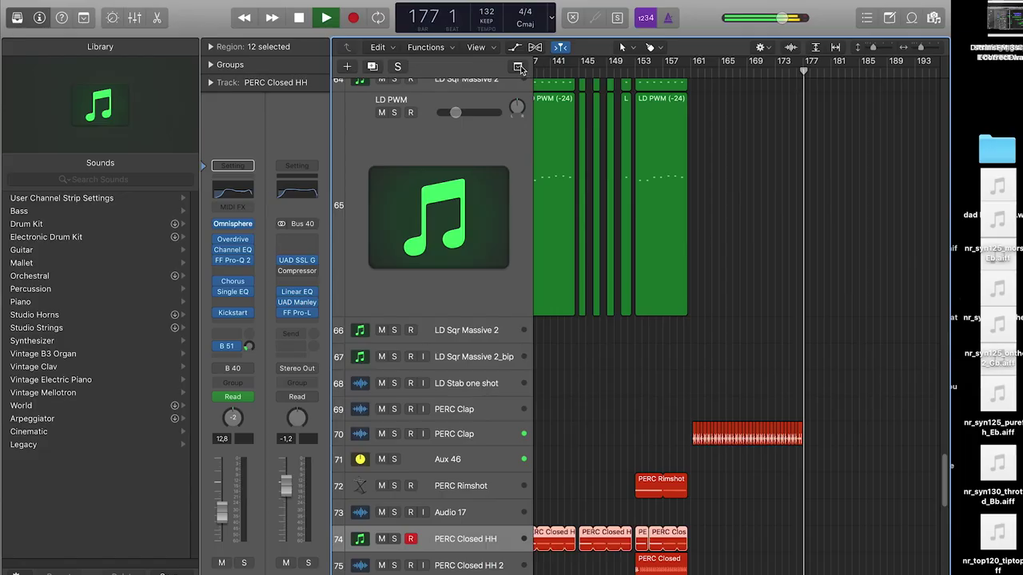
- Show the global tracks to check the tempo ramp after bar 179, then hide them and stop playback
key("g")
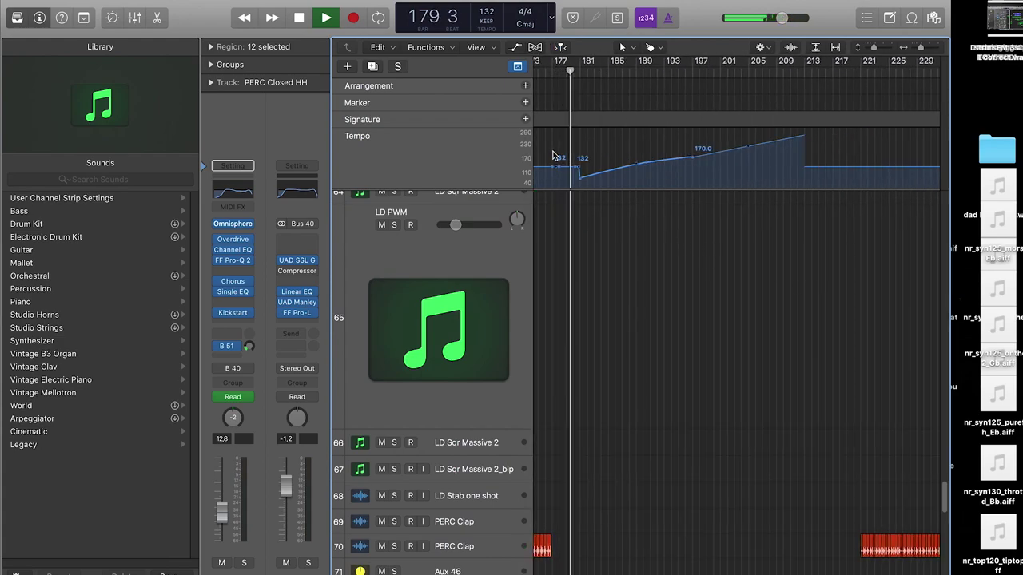
left_click(517, 67)
scroll(591, 302, "up", 15)
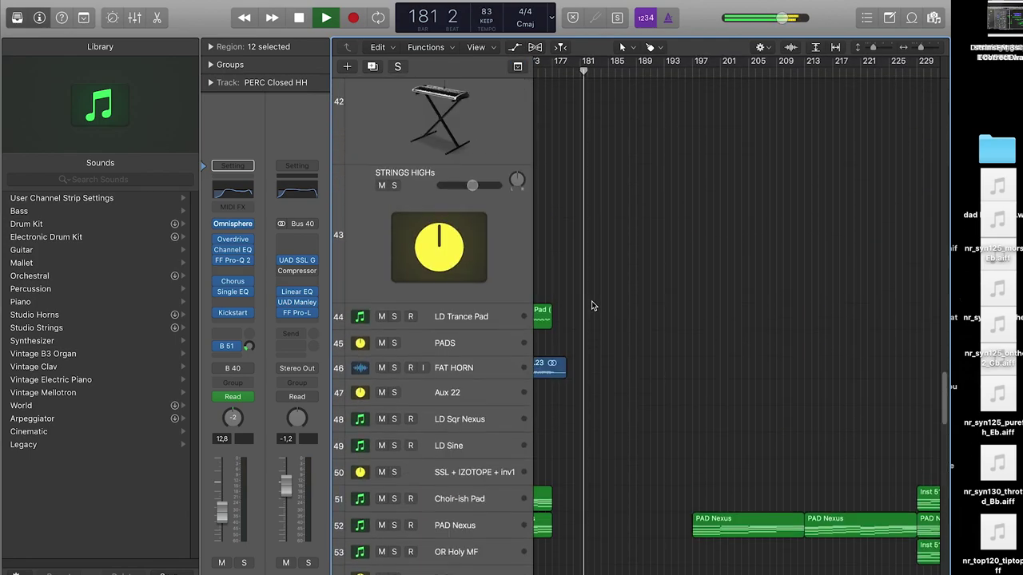
scroll(592, 304, "up", 12)
key("space")
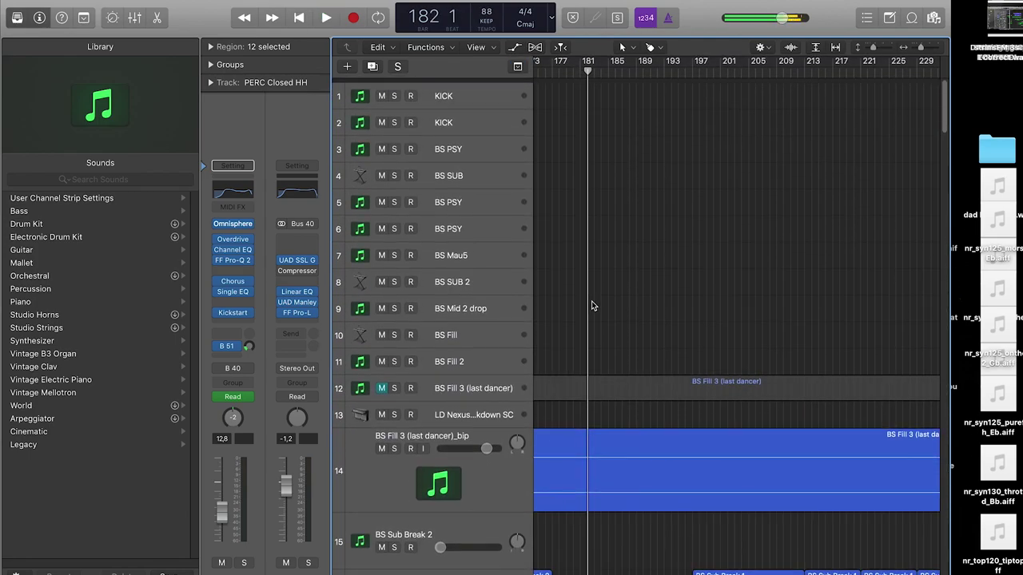
- Close the Piano Roll and tidy the arrangement view with lower track heights and the global tracks hidden
scroll(768, 319, "down", 3)
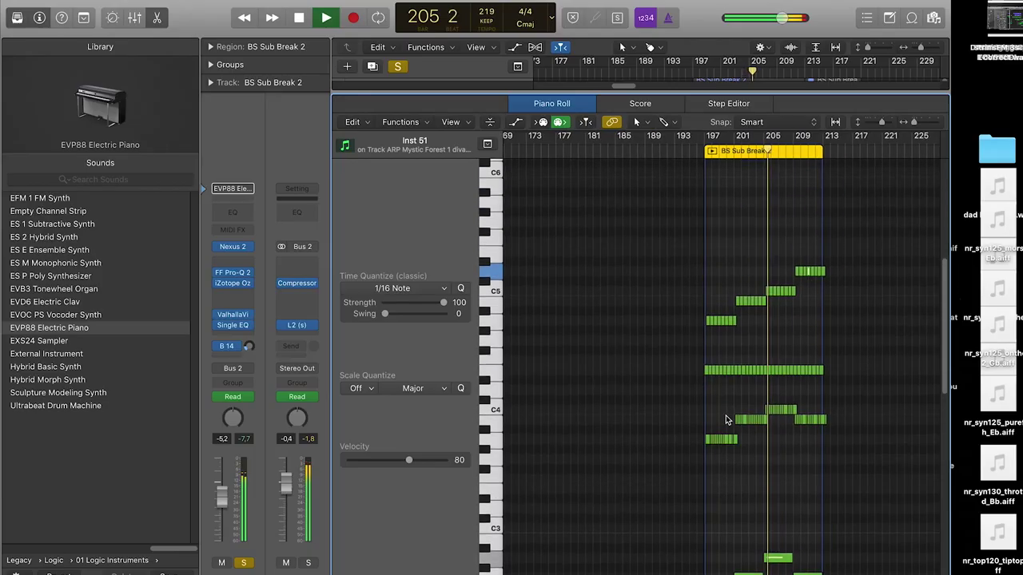
key("p")
scroll(434, 142, "up", 6)
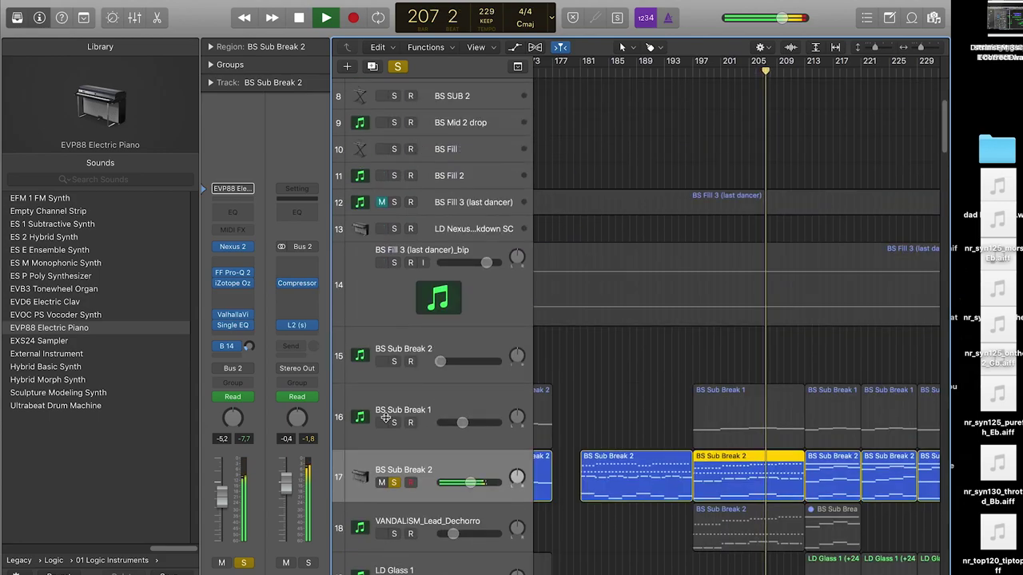
scroll(570, 472, "down", 5)
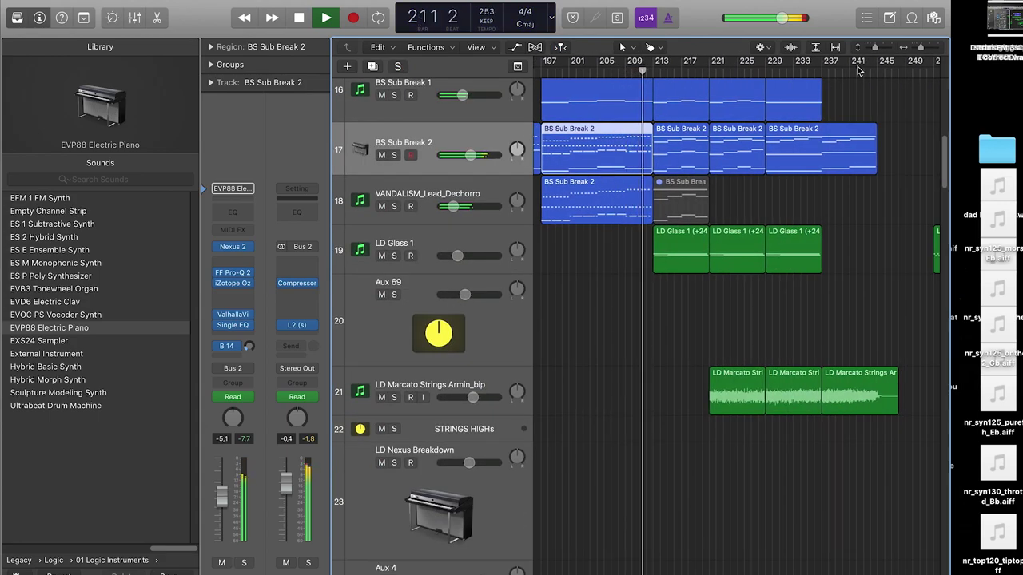
left_click_drag(873, 46, 865, 47)
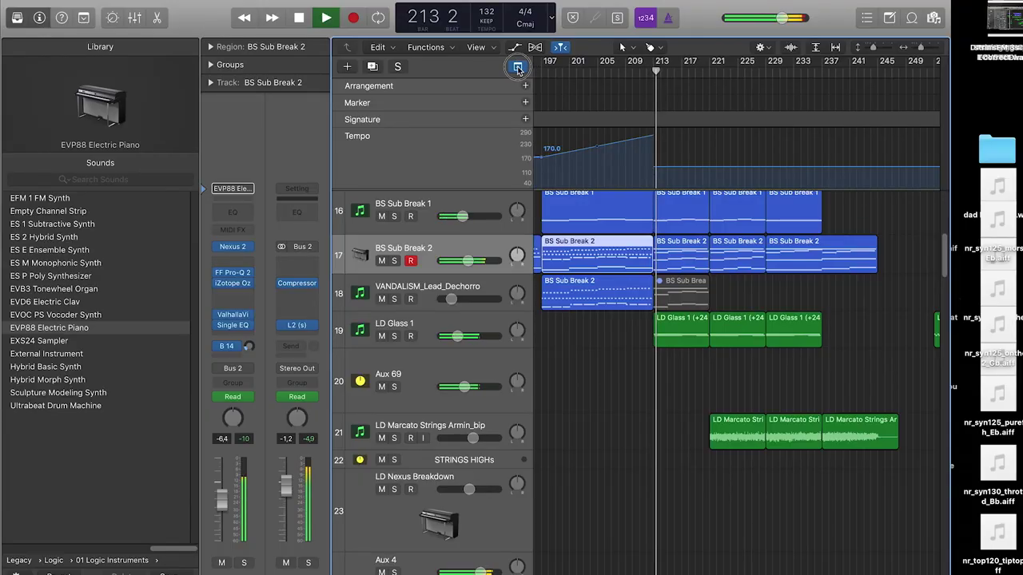
left_click(518, 67)
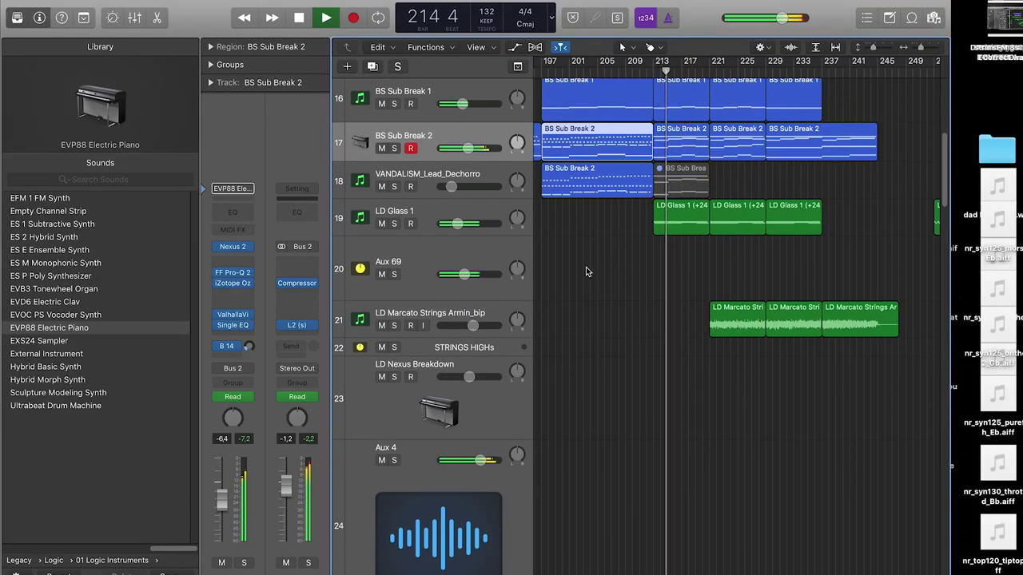
- Select the LD Marcato Strings Armin_bip track and set the cycle range from bar 221 to bar 229
left_click(476, 300)
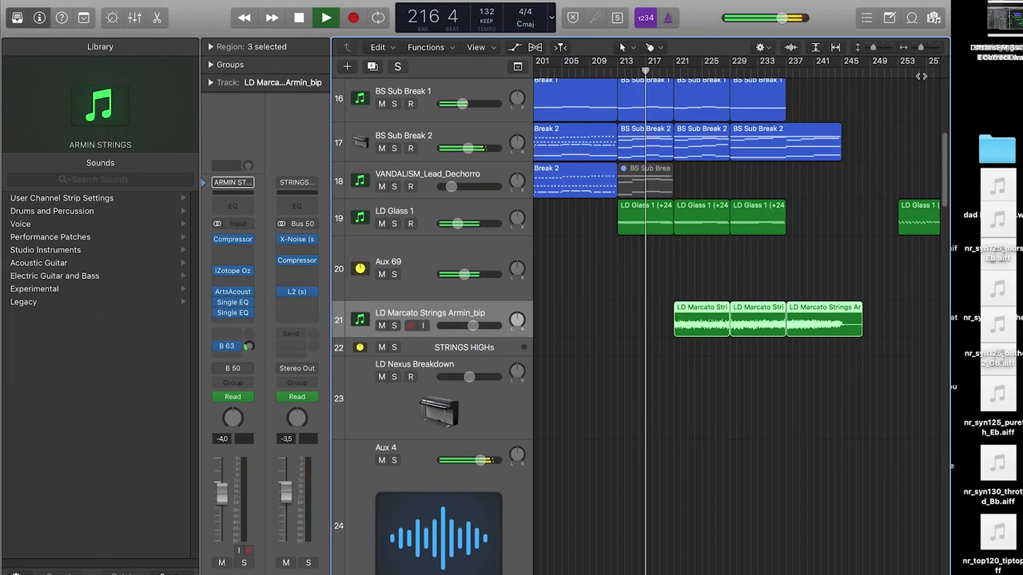
left_click_drag(934, 49, 940, 49)
scroll(665, 298, "left", 2)
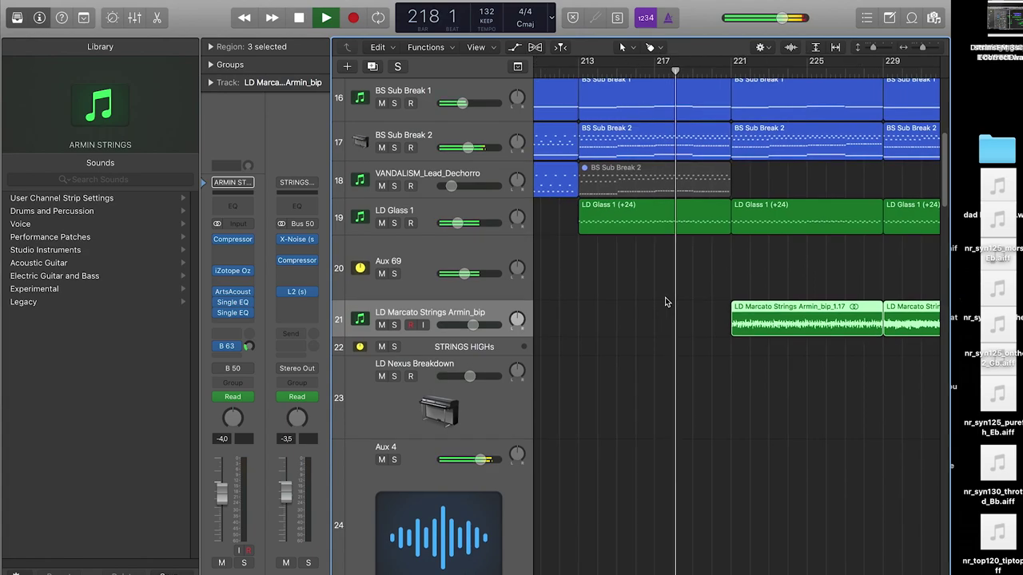
scroll(665, 299, "right", 8)
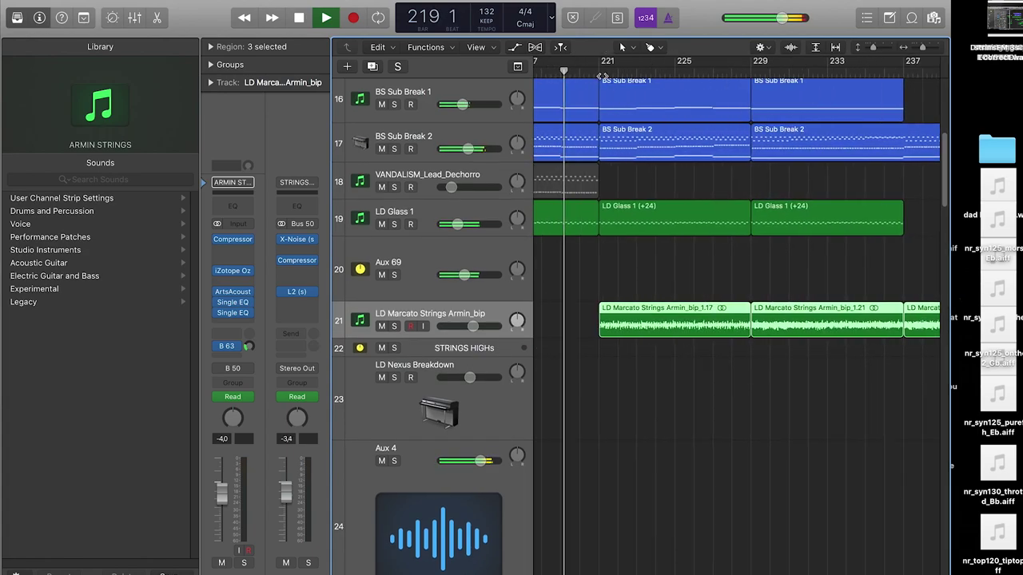
left_click_drag(598, 64, 755, 93)
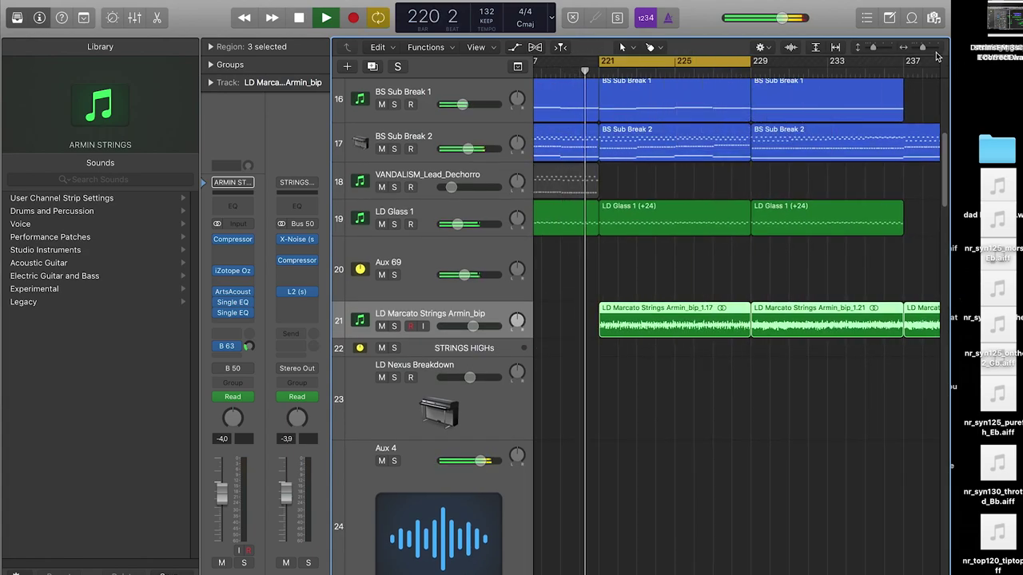
left_click(933, 48)
left_click(932, 48)
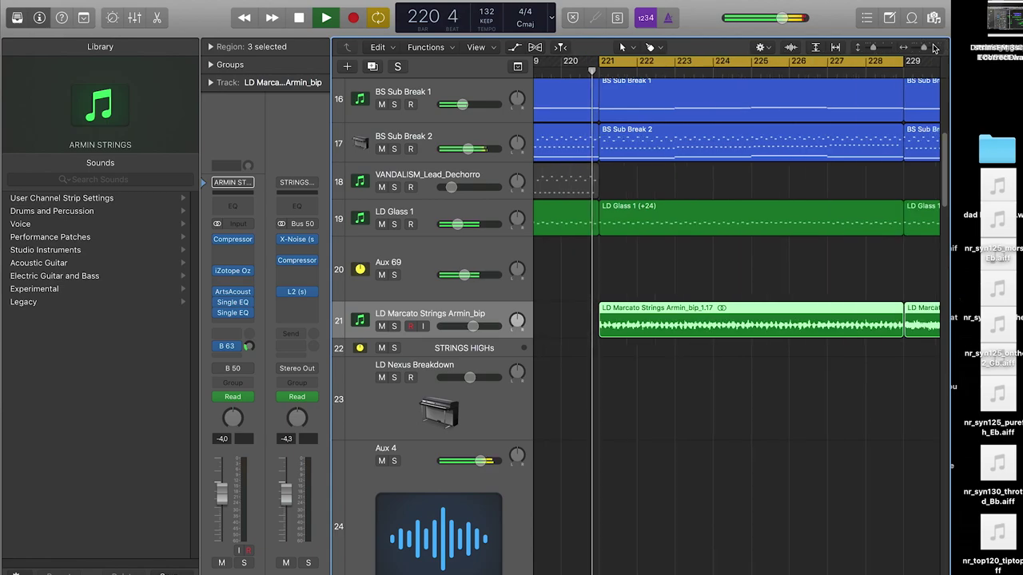
- Audition the LD Marcato Strings Armin_bip track in solo with its insert effects, then turn off the solo
left_click(395, 326)
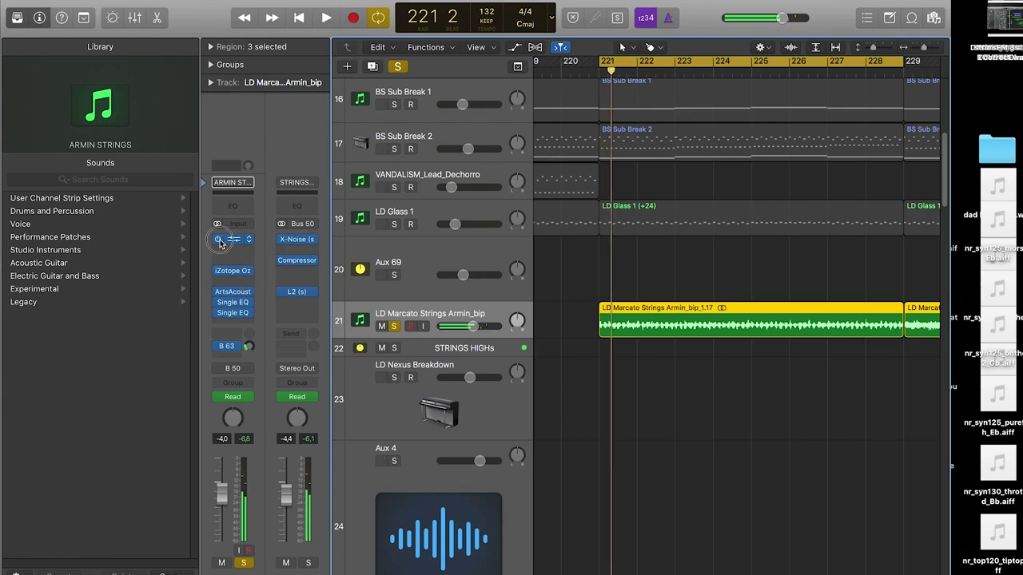
key("space")
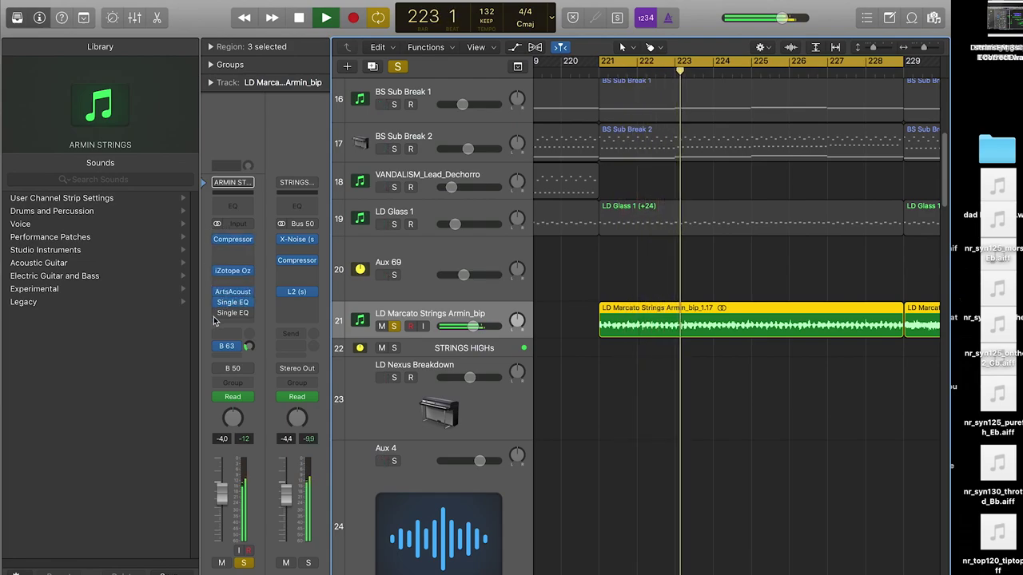
key("space")
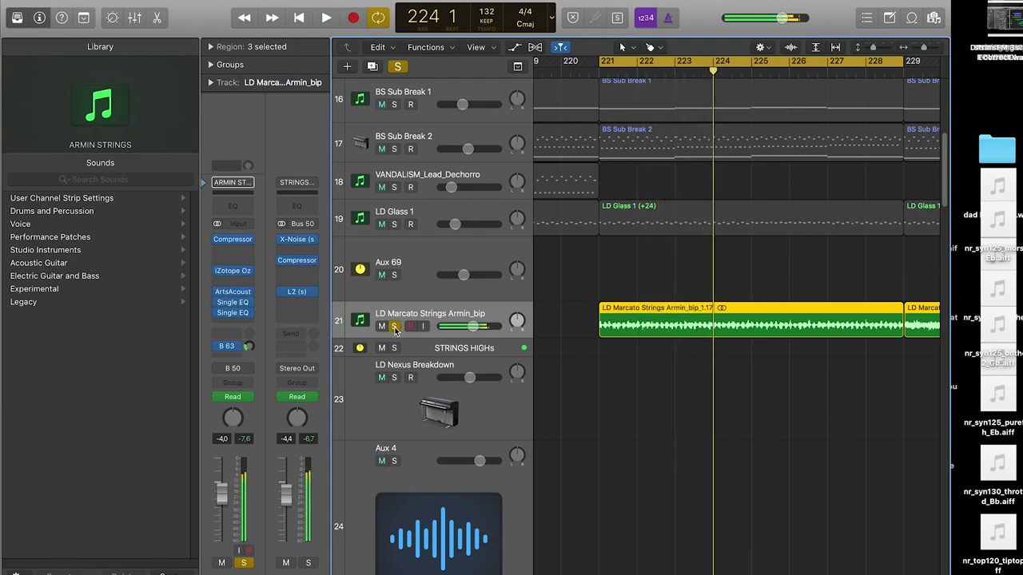
left_click(394, 327)
- Compare the mix with X-Noise on the STRINGS HIGHs channel bypassed, then re-enable the plug-in
left_click(297, 240)
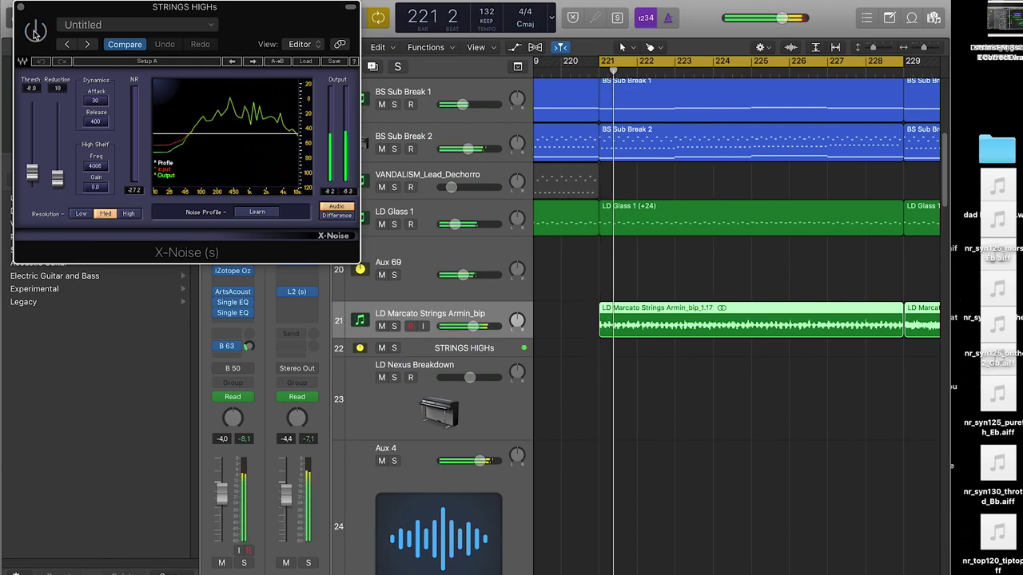
left_click(20, 7)
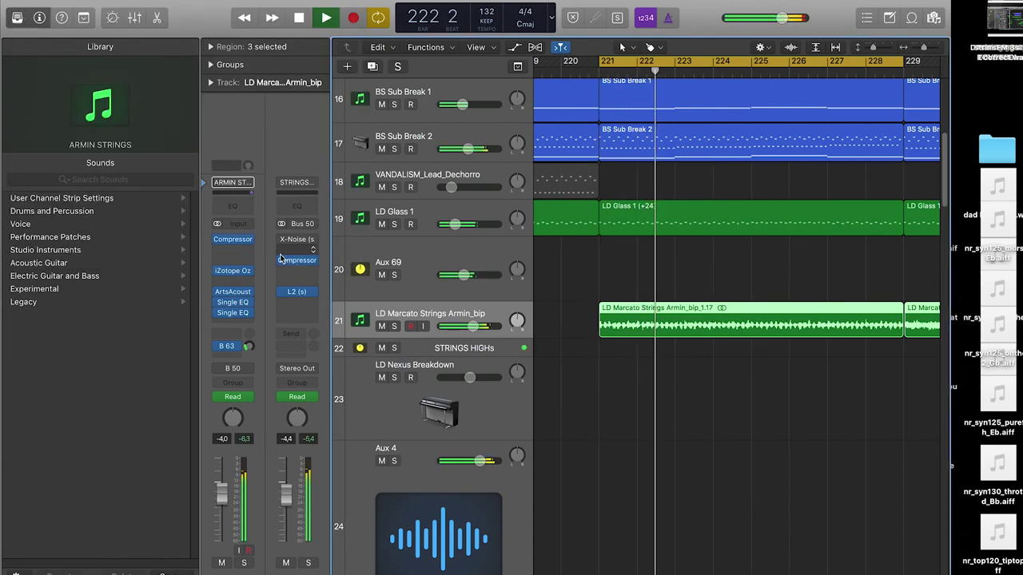
left_click(282, 240)
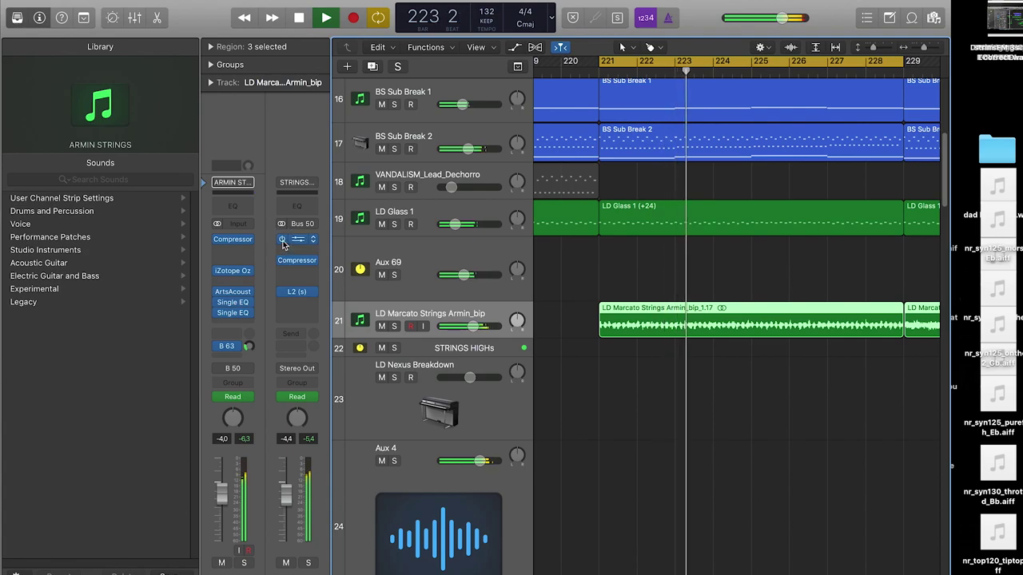
- Adjust the X-Noise threshold on STRINGS HIGHs while soloing LD Marcato Strings Armin_bip, then turn off the solo and the cycle
left_click(395, 327)
left_click(297, 240)
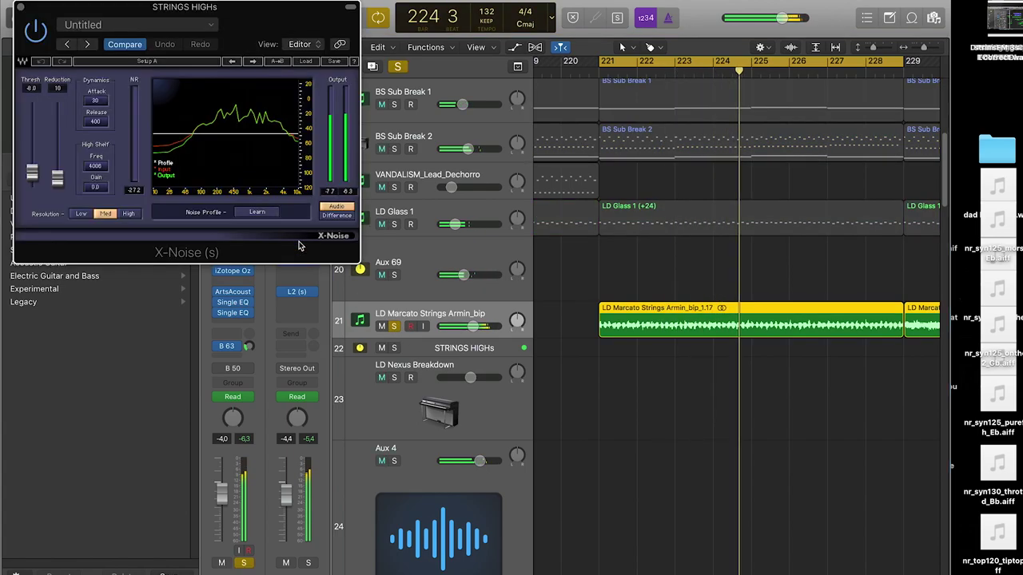
left_click_drag(32, 172, 34, 144)
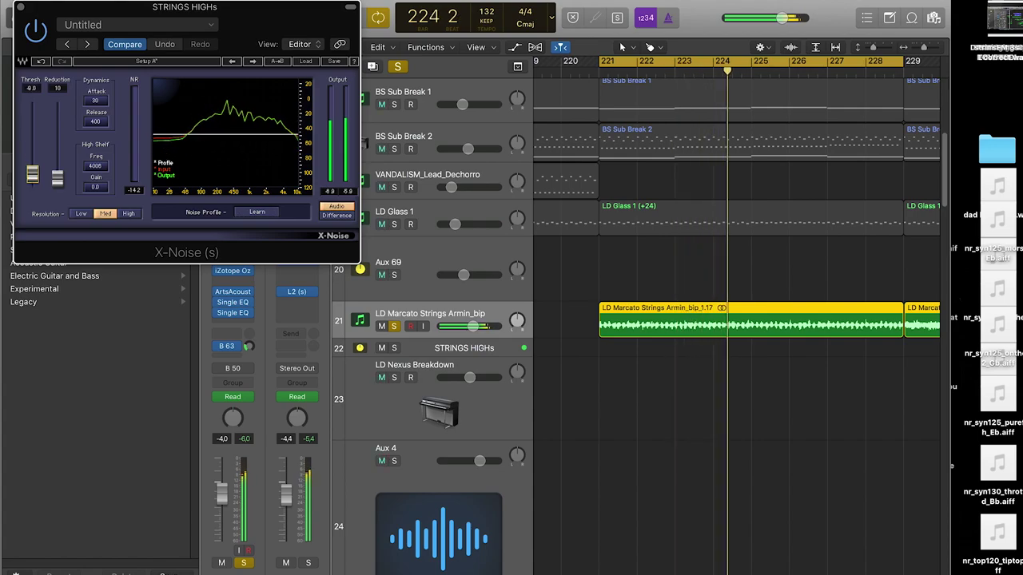
left_click(395, 326)
left_click(706, 63)
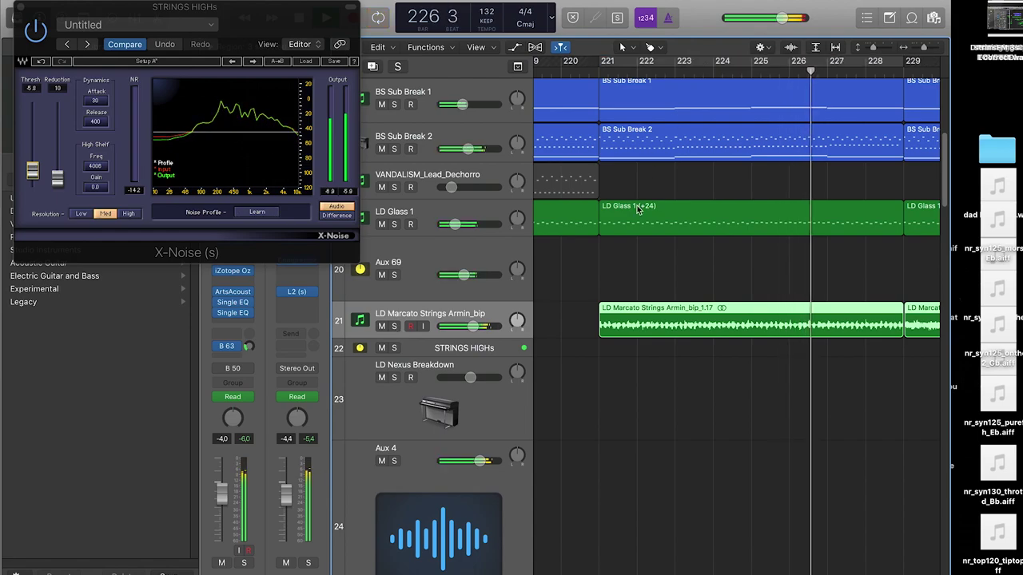
- Close the X-Noise plug-in window of the STRINGS HIGHs channel
scroll(638, 210, "right", 5)
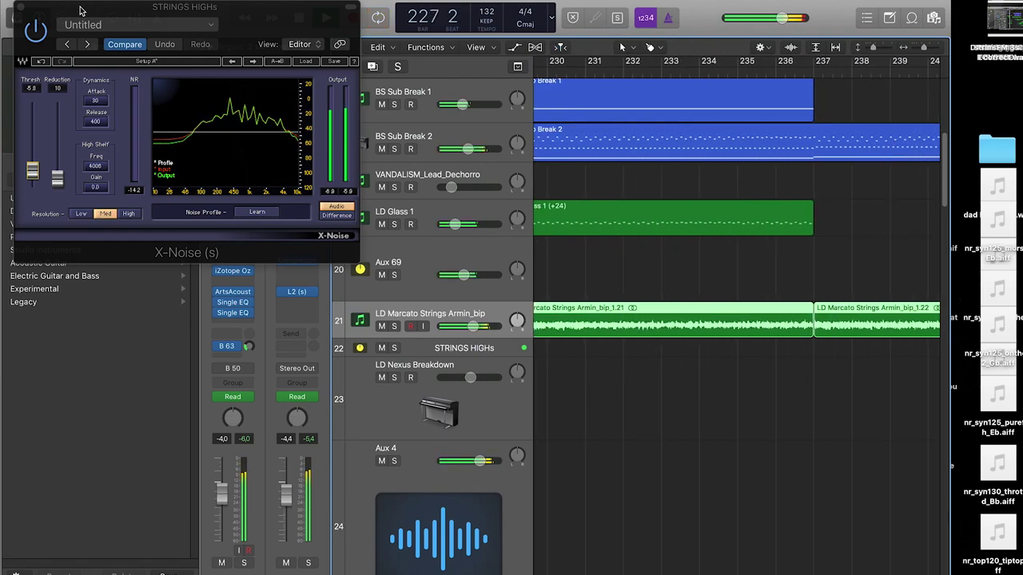
left_click(20, 7)
scroll(804, 338, "down", 15)
scroll(804, 338, "left", 5)
scroll(740, 338, "down", 5)
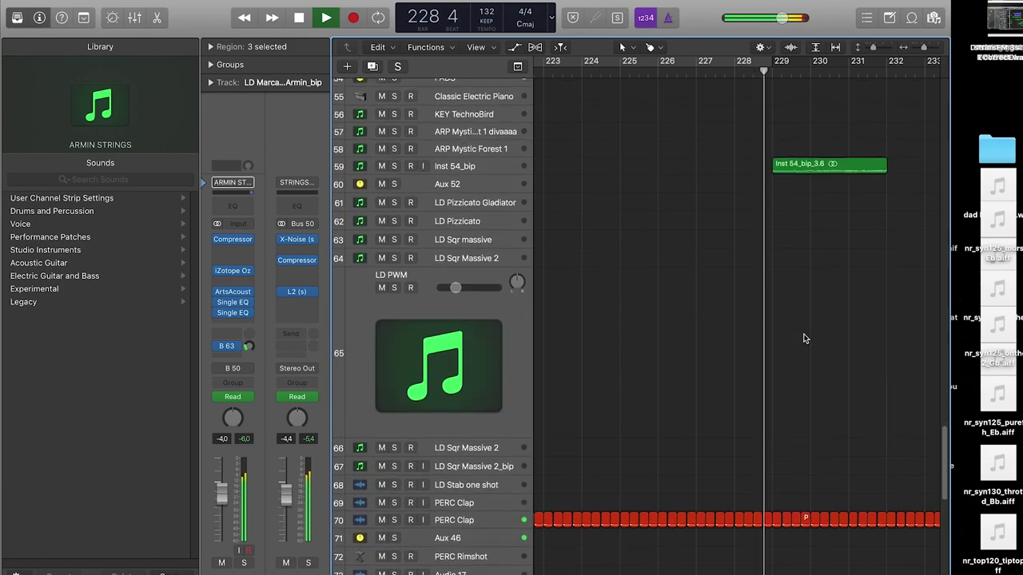
- Set the cycle range from bar 245 to bar 249
scroll(740, 338, "up", 4)
left_click(394, 178)
left_click(394, 160)
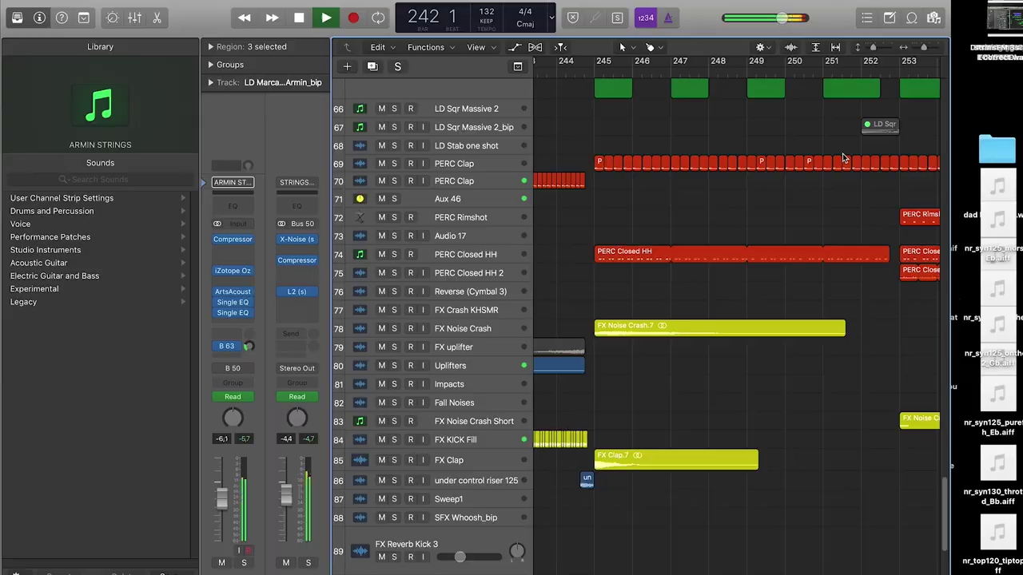
left_click_drag(595, 68, 747, 64)
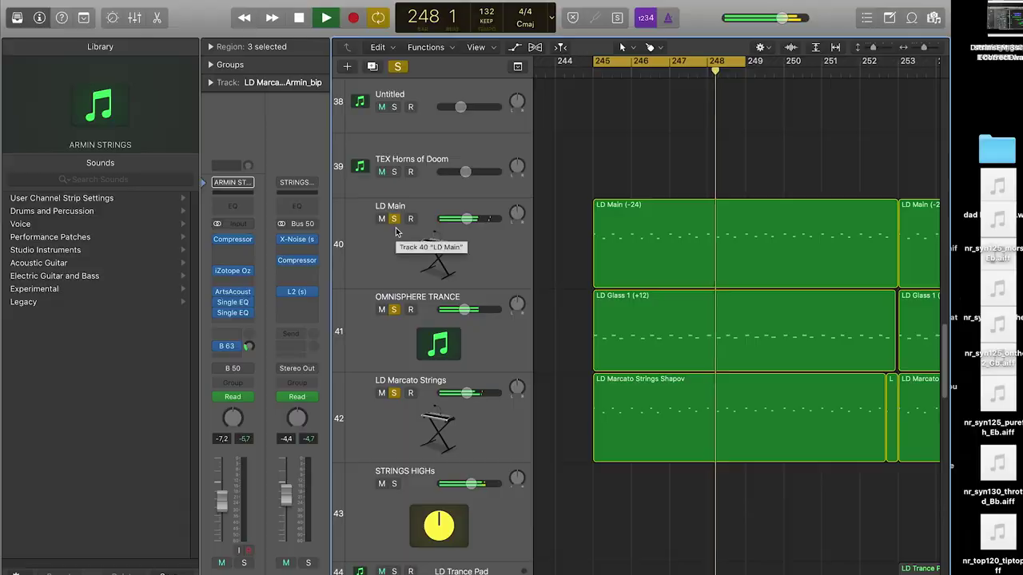
- Audition the OMNISPHERE TRANCE track alone in solo, then solo LD Marcato Strings along with it
left_click(394, 219)
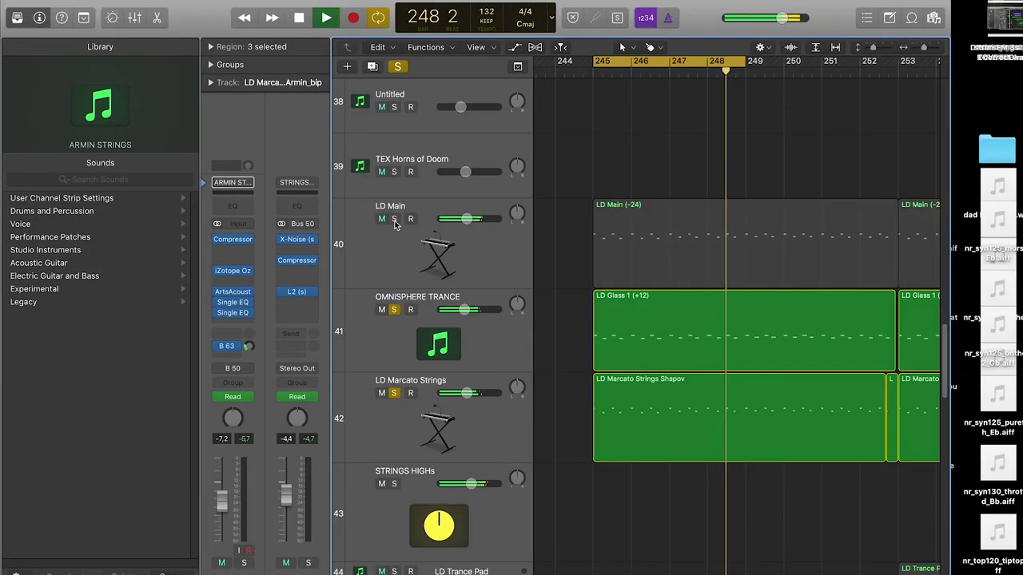
left_click(403, 392)
left_click(379, 350)
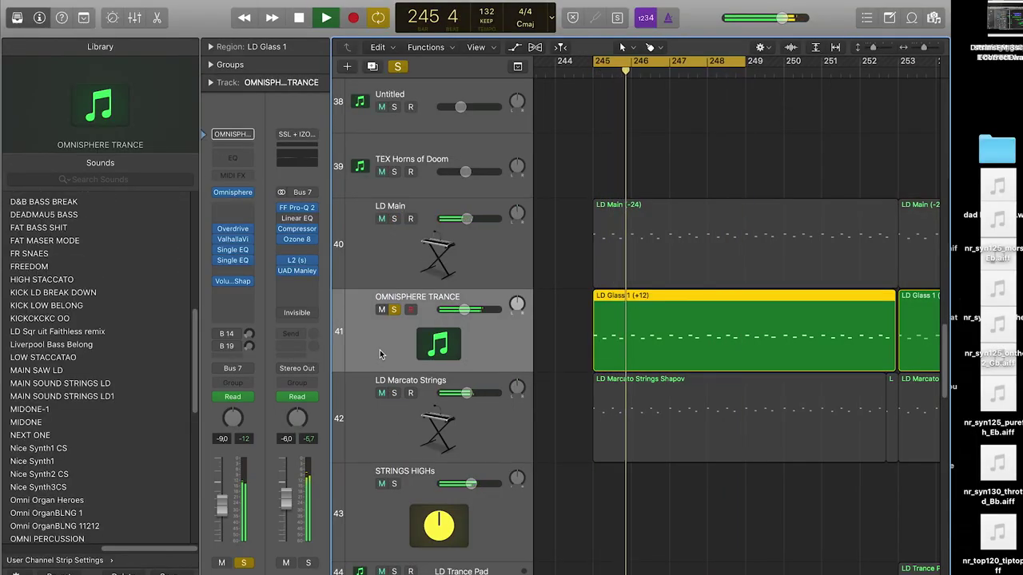
left_click(394, 393)
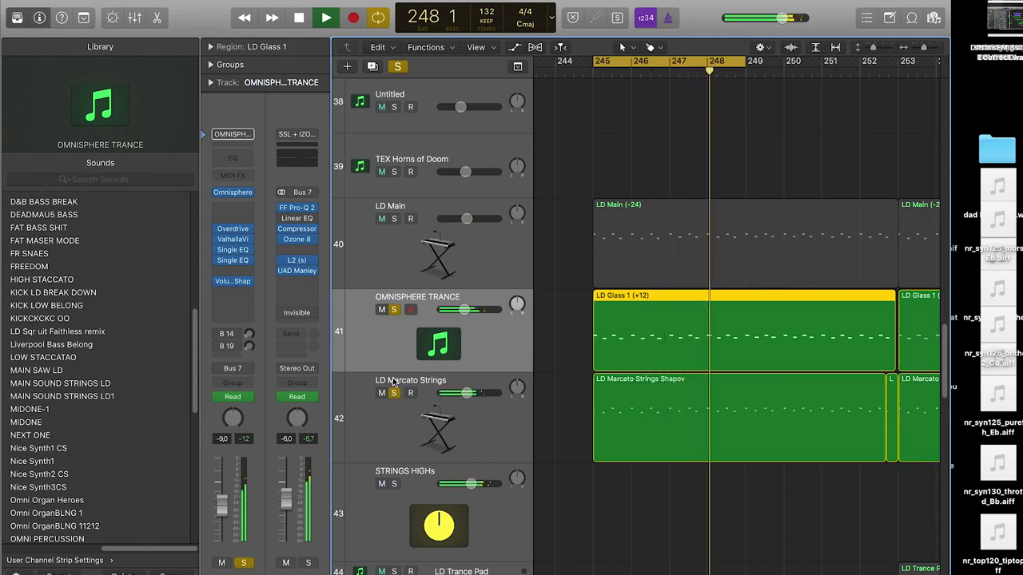
- Bring LD Main into the soloed leads, audition it alone, then turn off its solo
left_click(394, 219)
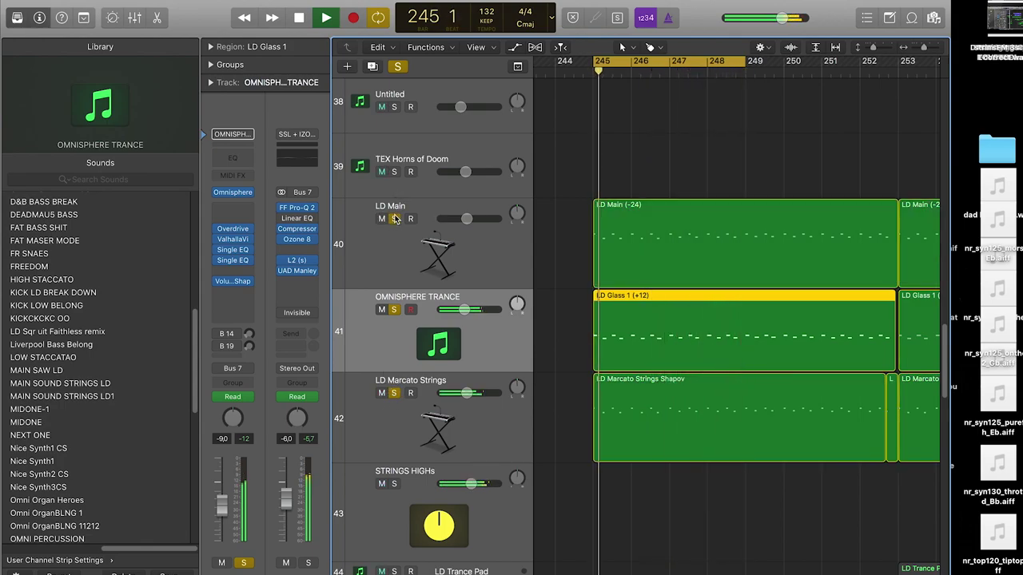
left_click(394, 310)
left_click(393, 393)
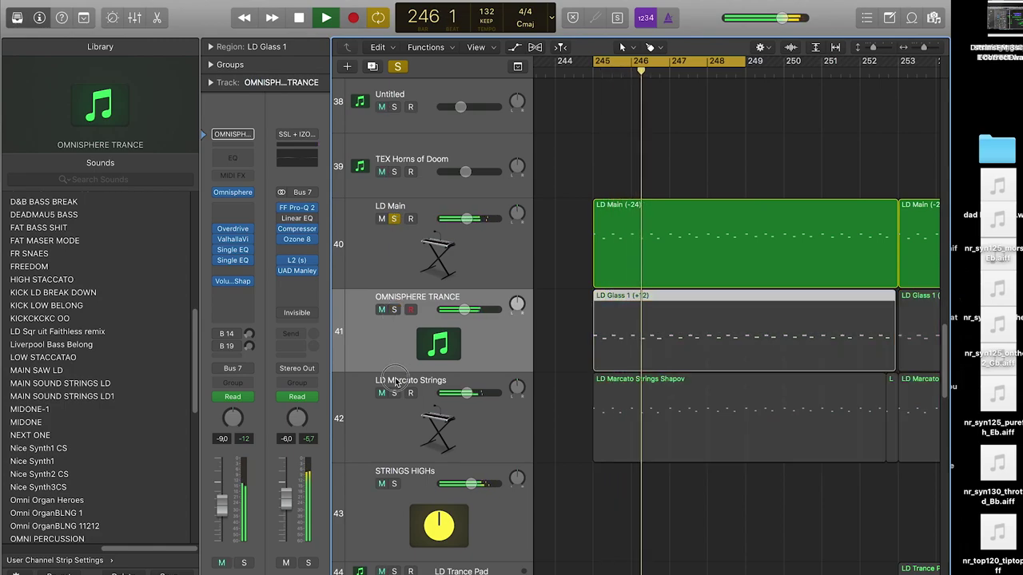
left_click(368, 261)
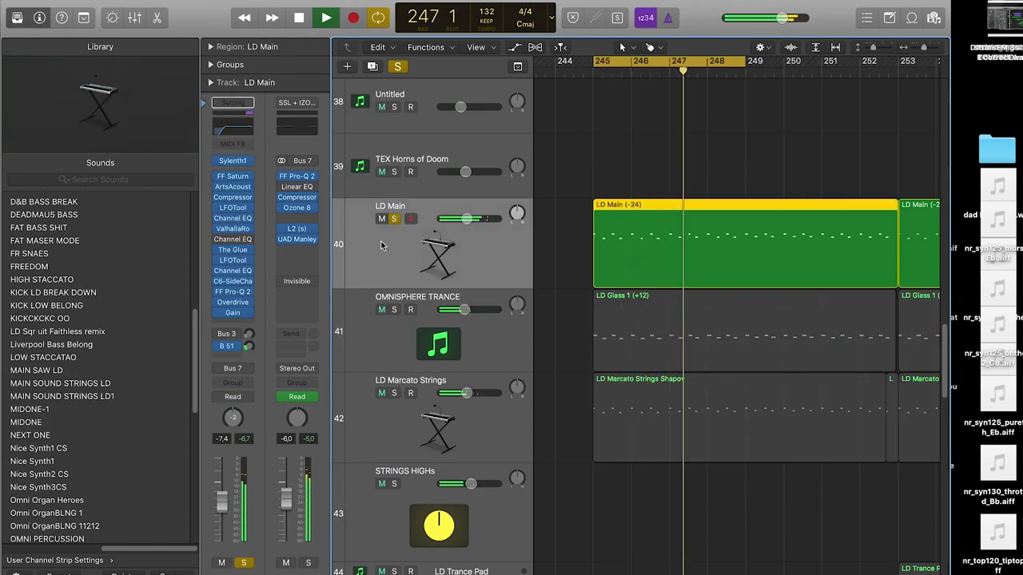
left_click(391, 218)
- Audition the BS Mid 2 drop track in solo, followed by the BS SUB 2 track
scroll(580, 289, "up", 15)
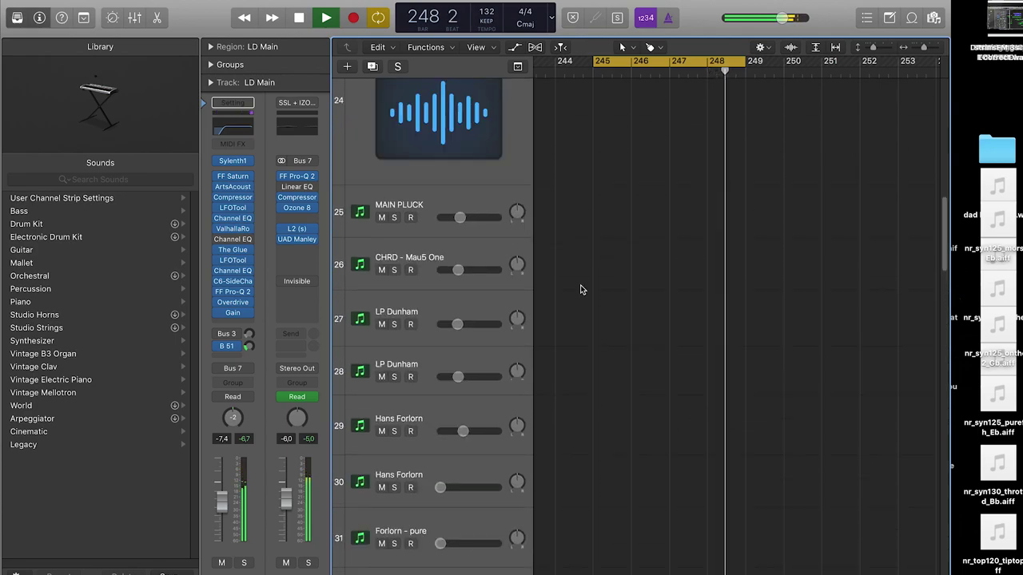
left_click(394, 237)
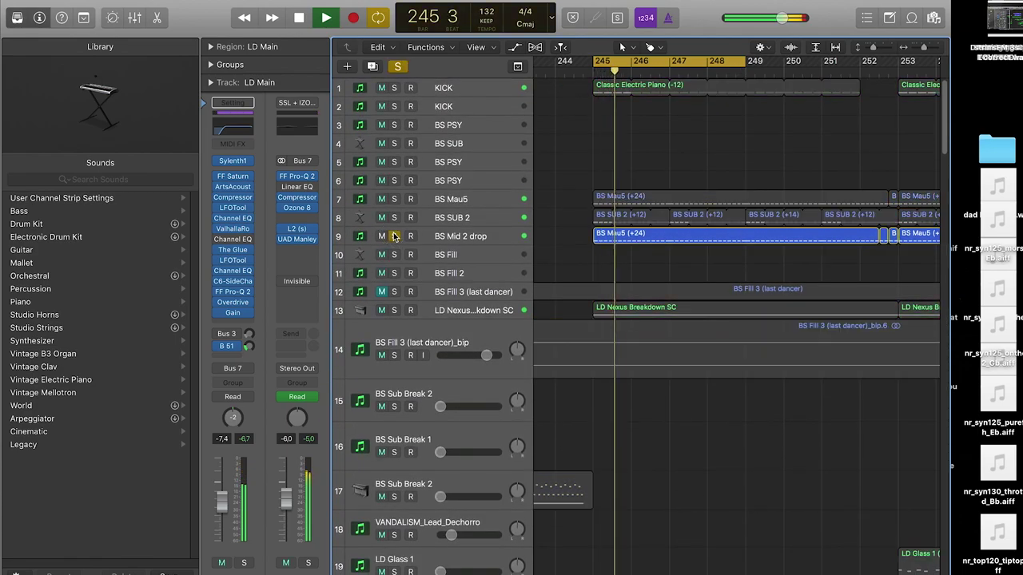
left_click(369, 232)
left_click(394, 217)
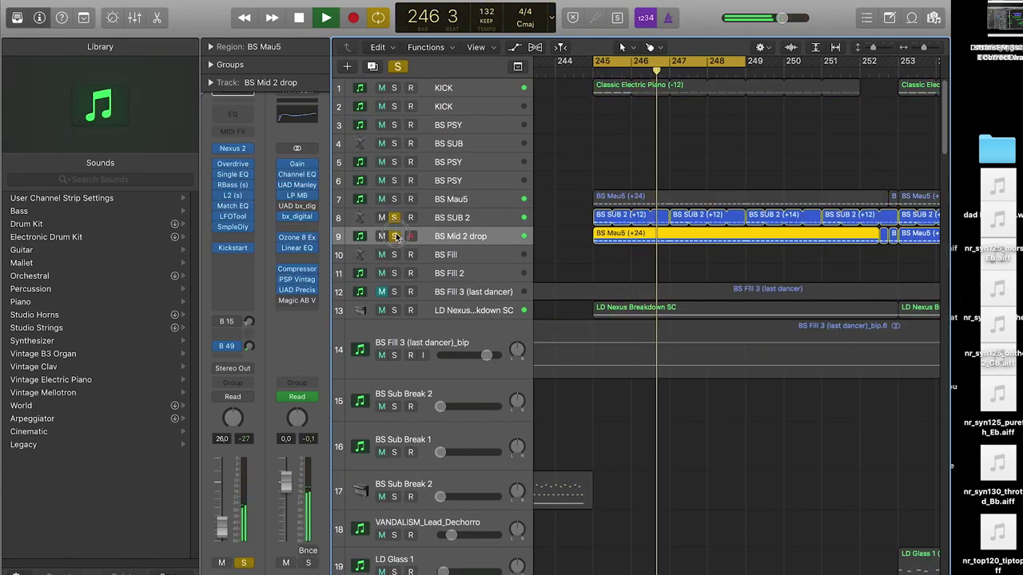
left_click(361, 224)
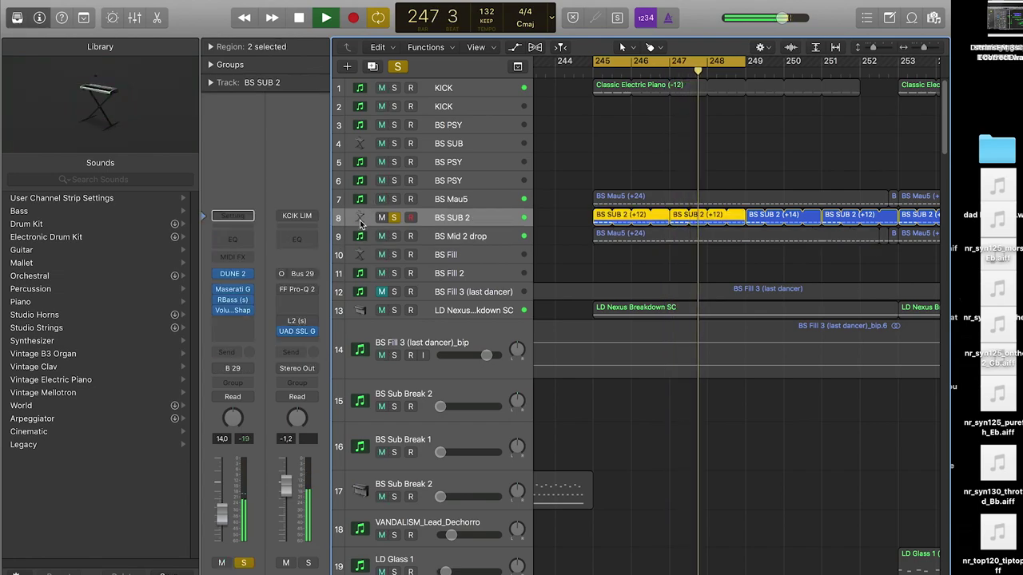
- Audition the BS Mau5 track alone in solo, then add BS SUB 2 to the solo
left_click(394, 201)
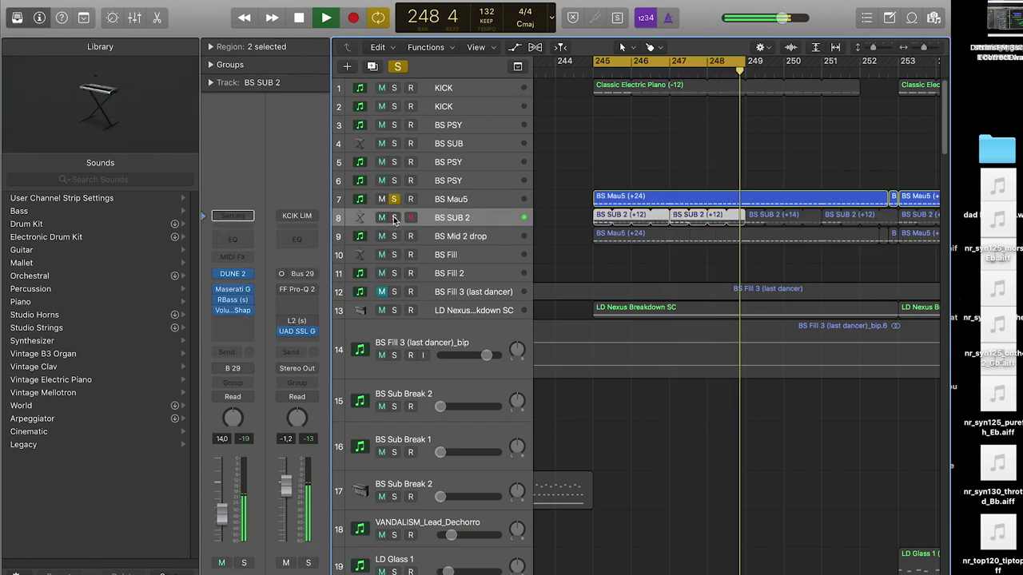
left_click(356, 200)
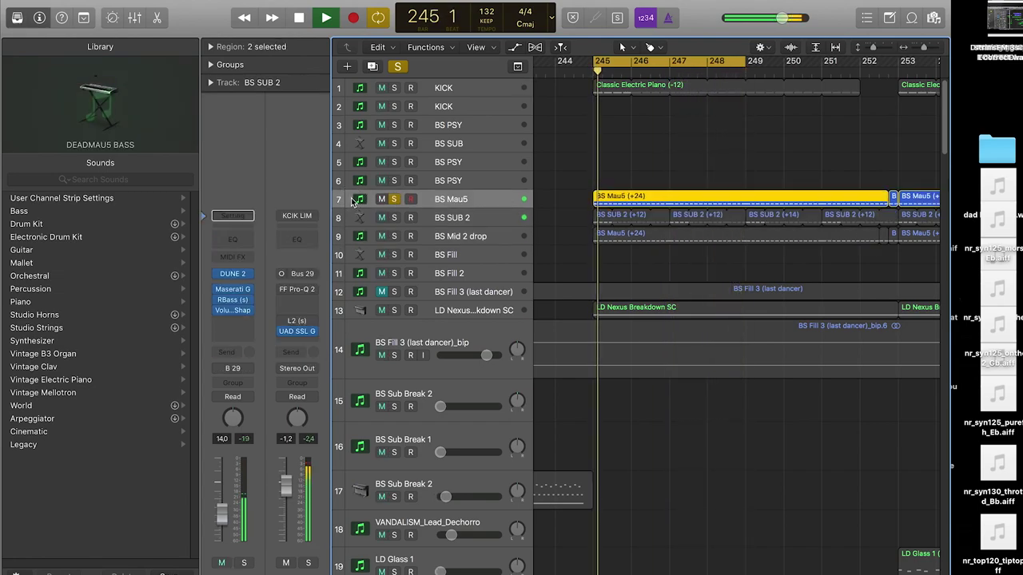
left_click(395, 218)
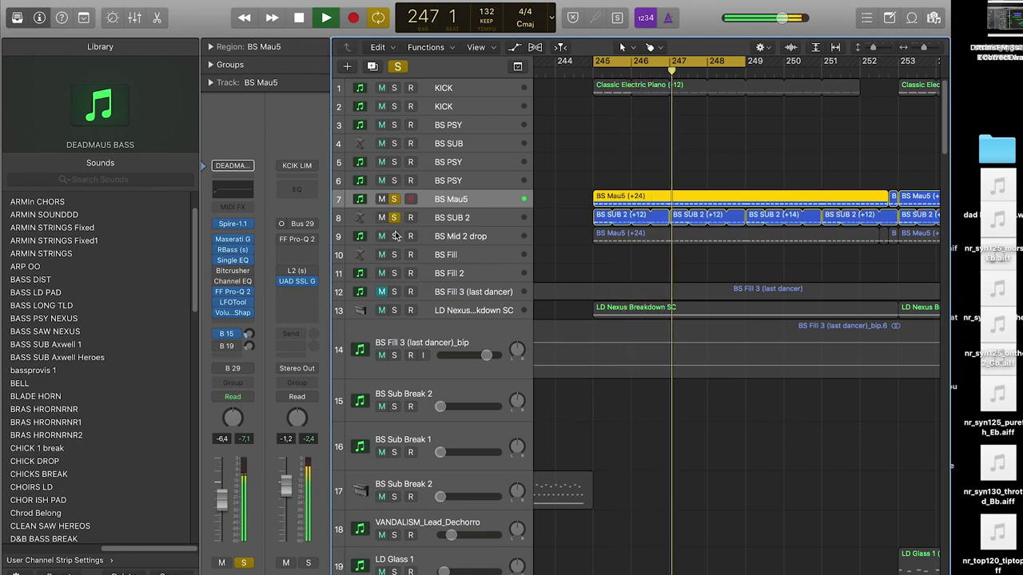
- Compare BS Mid 2 drop in solo with all three bass layers together, then turn off the solos
left_click(395, 218)
left_click(394, 198)
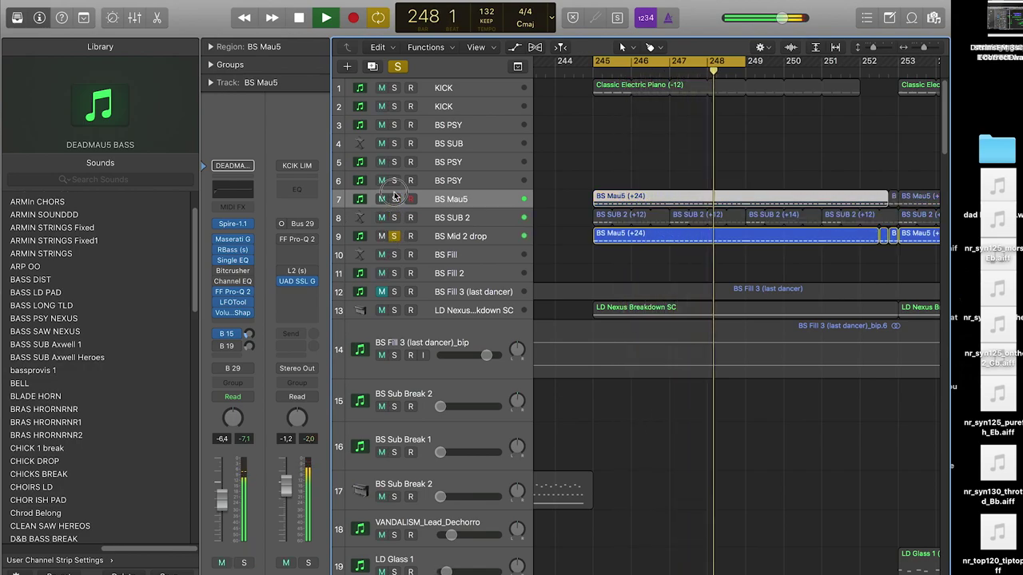
left_click(361, 243)
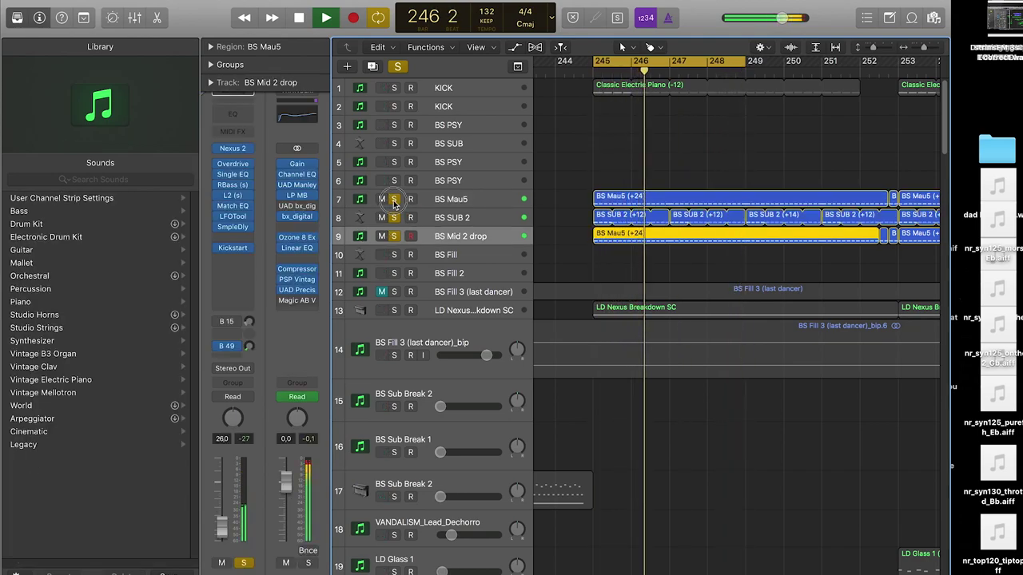
key("ctrl+s")
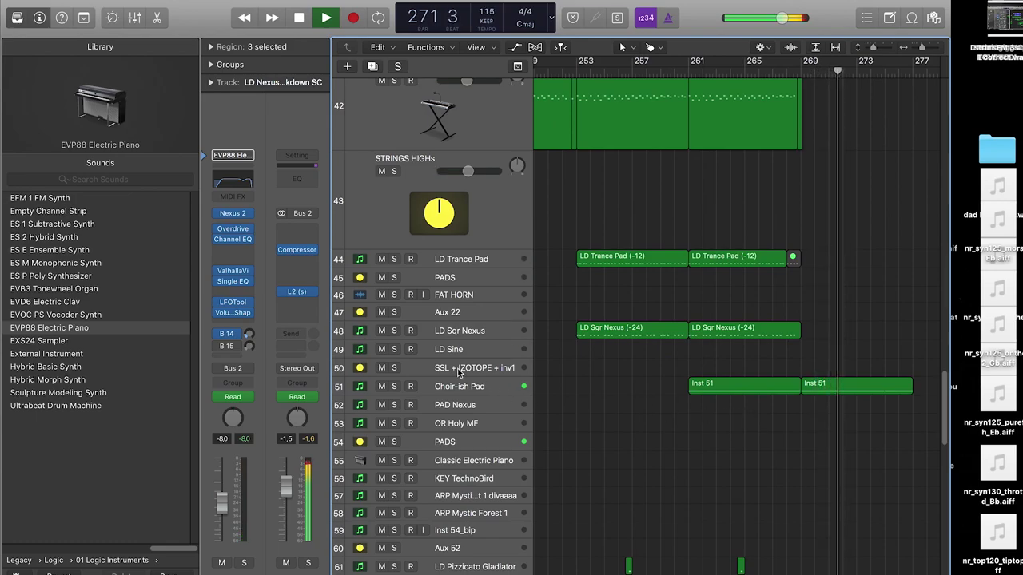
- Inspect the tempo curve between bars 269 and 277 in the global tracks, then hide the global tracks
left_click(518, 67)
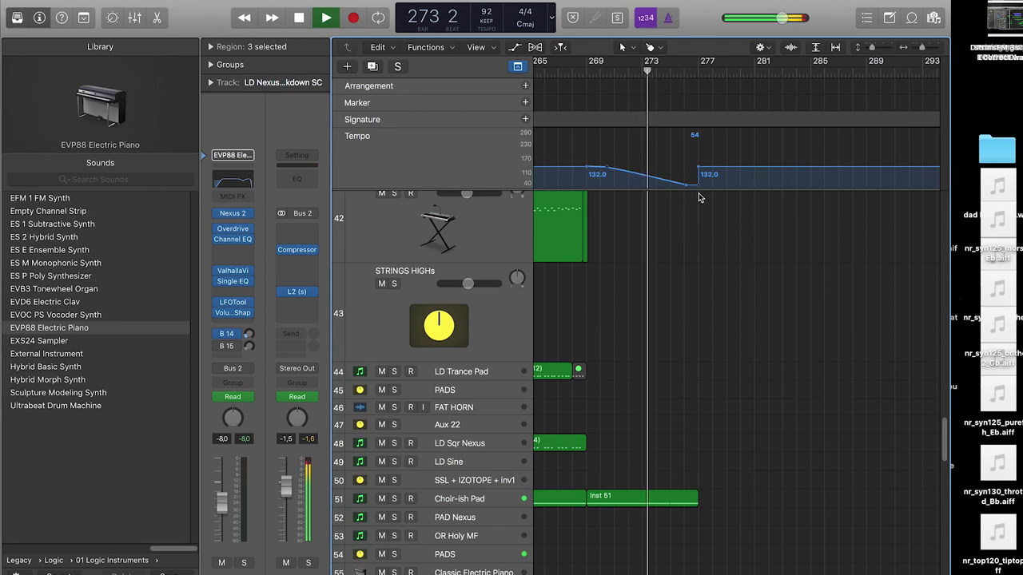
scroll(698, 193, "down", 5)
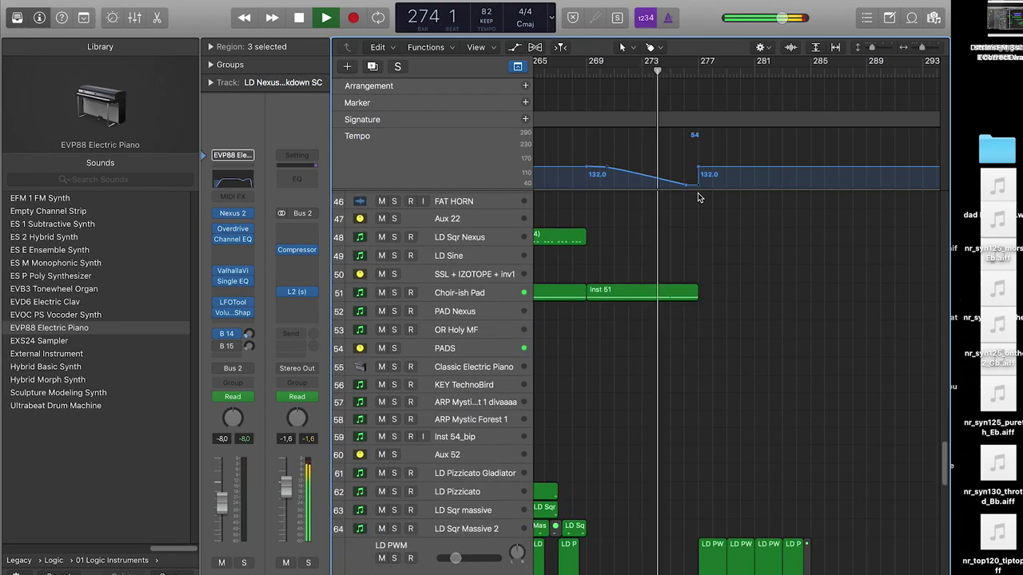
scroll(698, 193, "down", 15)
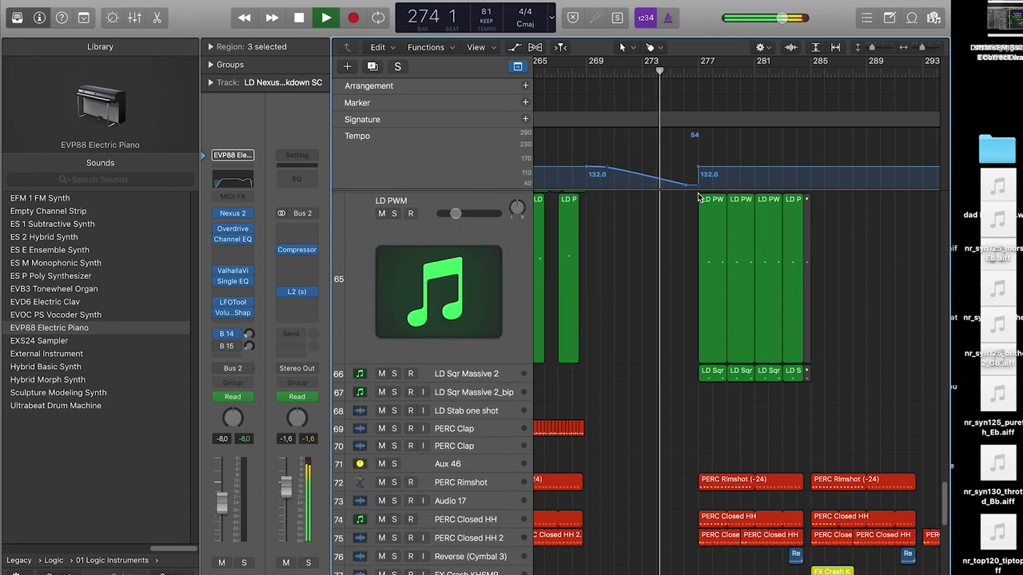
left_click(518, 67)
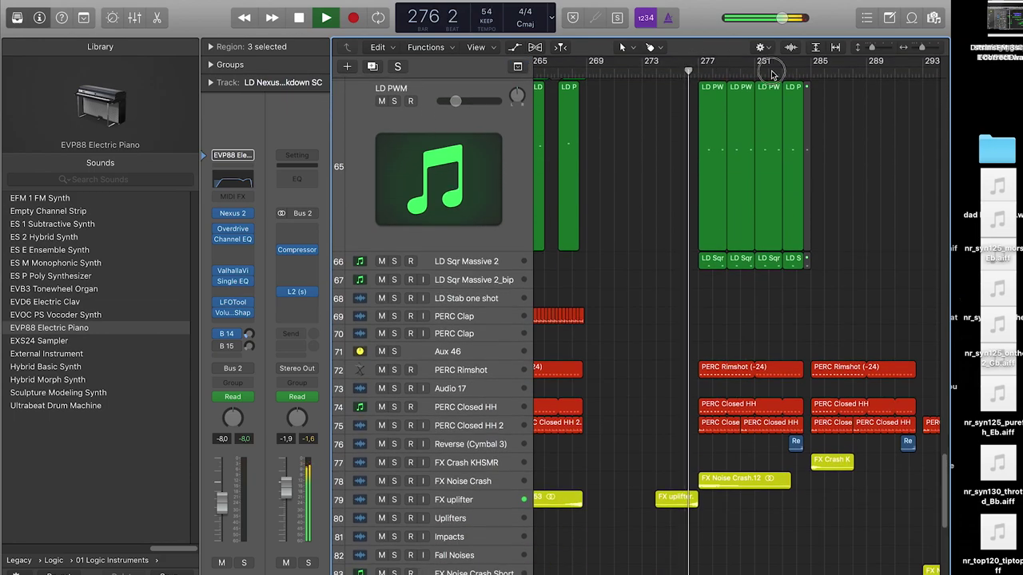
- Cycle the section after bar 277 and audition the BS Fill track in solo, then turn off the solo and the cycle
left_click_drag(761, 71, 819, 86)
left_click_drag(923, 47, 929, 47)
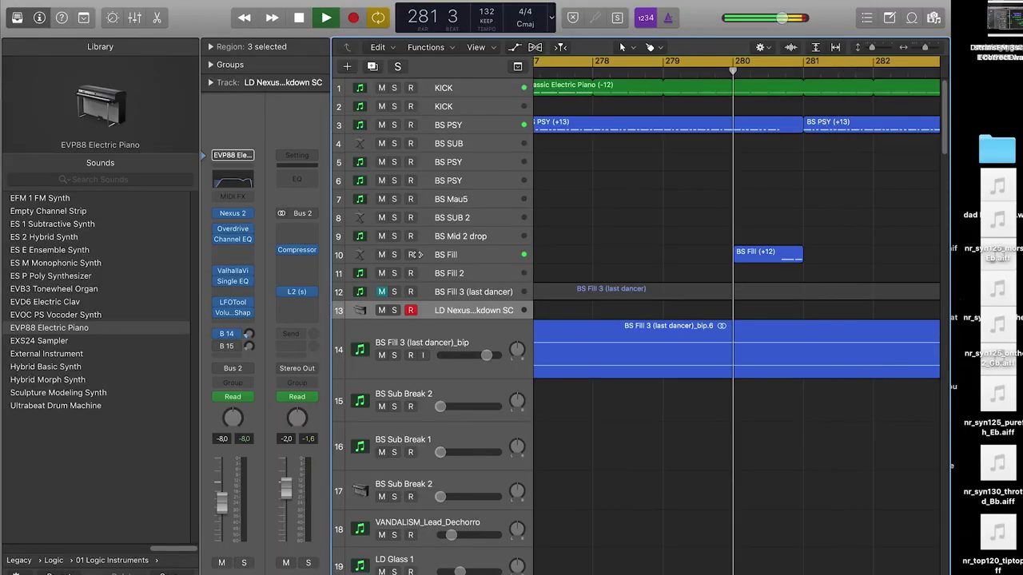
left_click(351, 259)
left_click(394, 255)
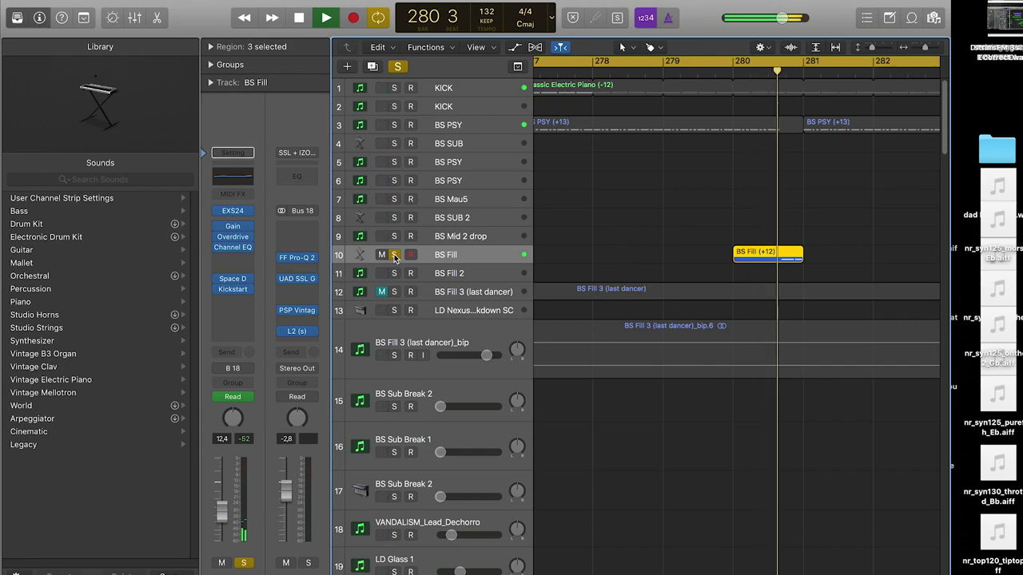
left_click(394, 256)
left_click(671, 60)
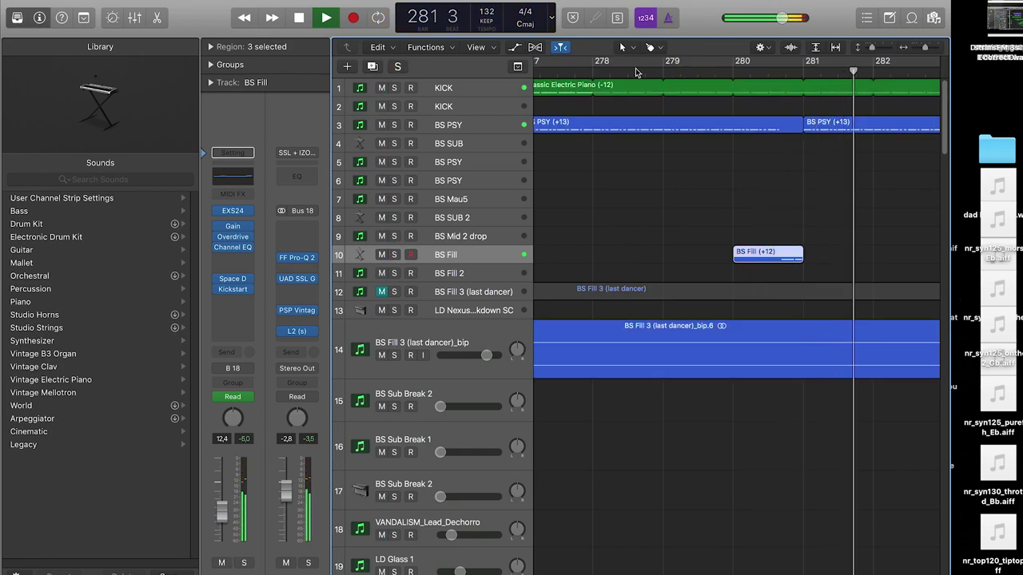
- Audition the BS PSY track on row 3 in solo, turn the solo off and return to the arrangement's beginning
left_click(395, 125)
left_click(370, 128)
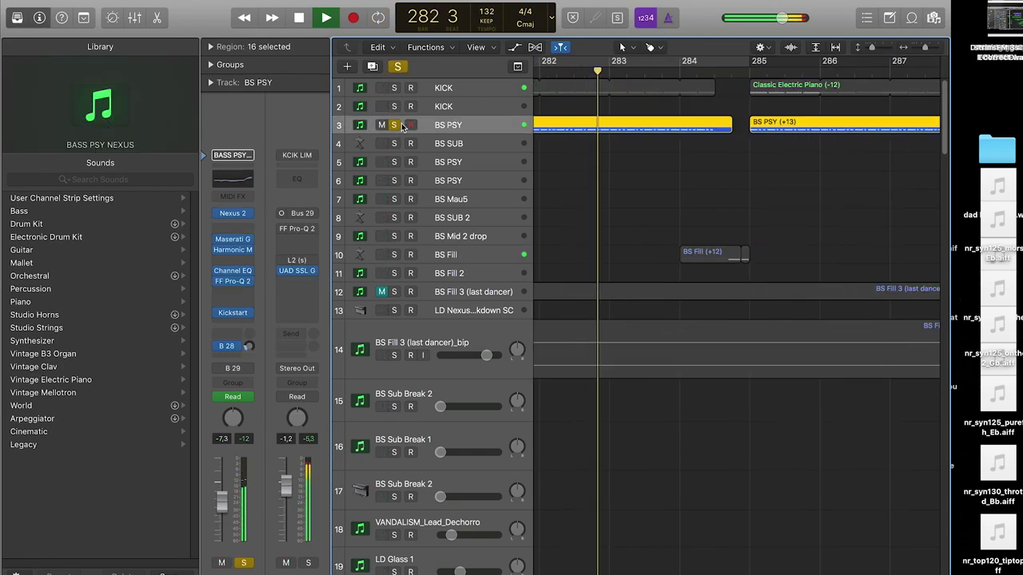
left_click(395, 126)
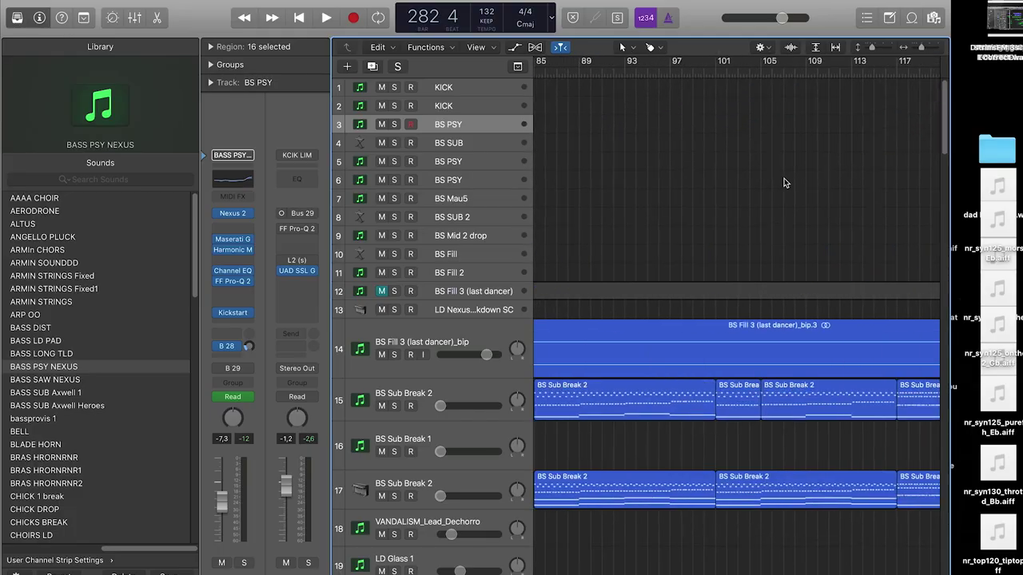
key("super+Left")
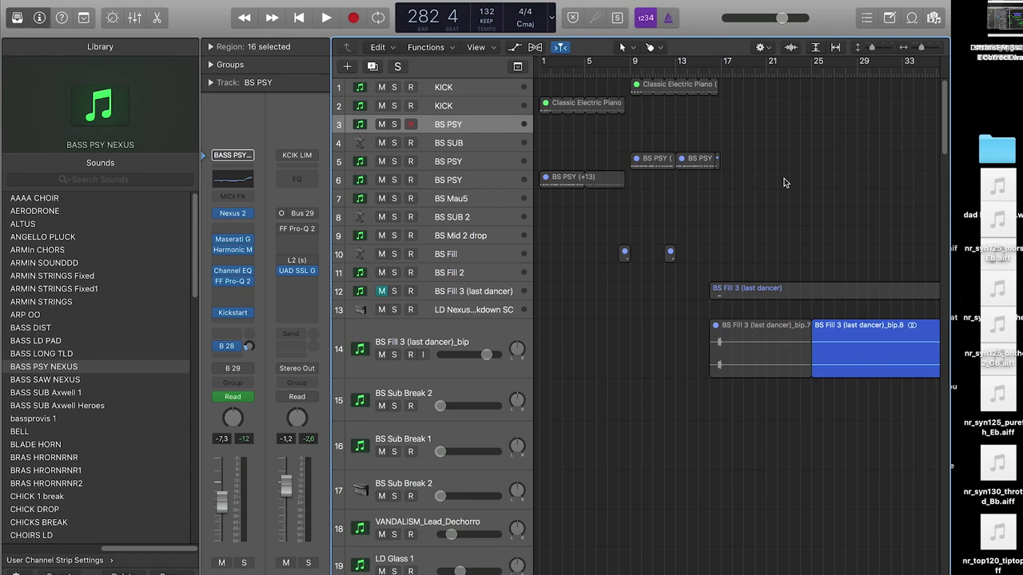
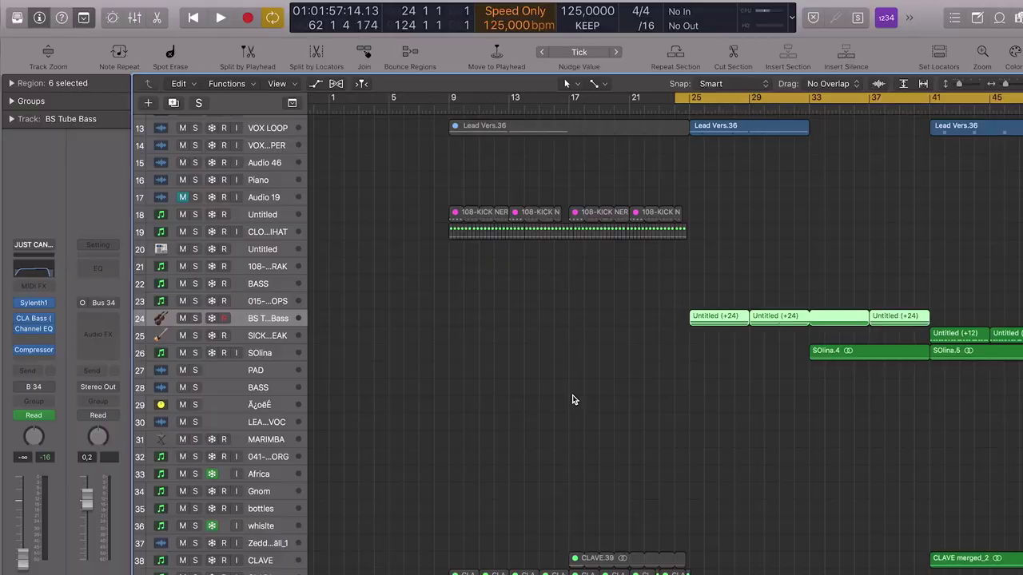
- Look through the track list and regions of the 125 bpm project, including the BS Tube Bass part from bar 25
scroll(572, 395, "up", 15)
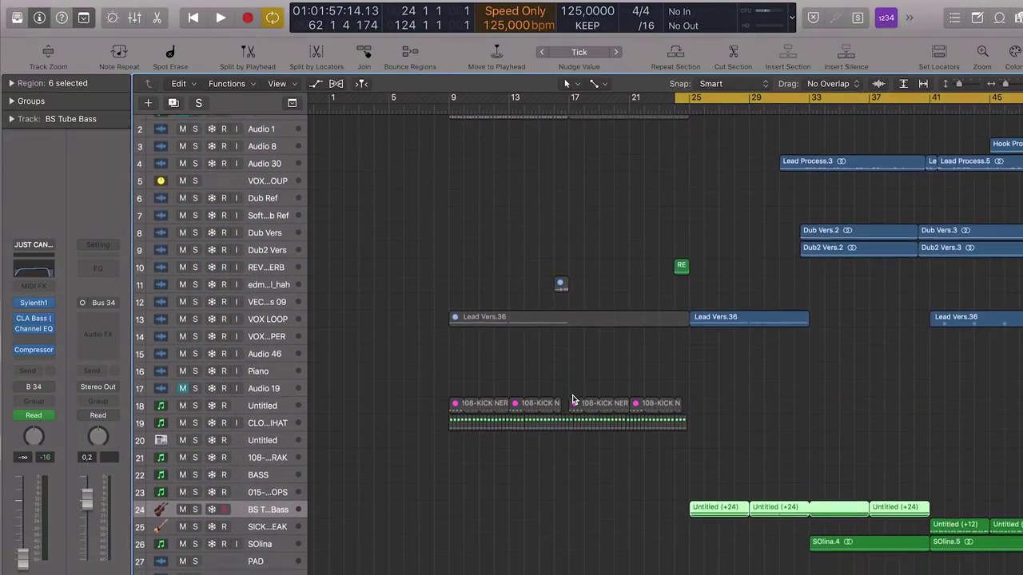
scroll(573, 395, "down", 12)
scroll(538, 190, "up", 4)
scroll(522, 370, "down", 12)
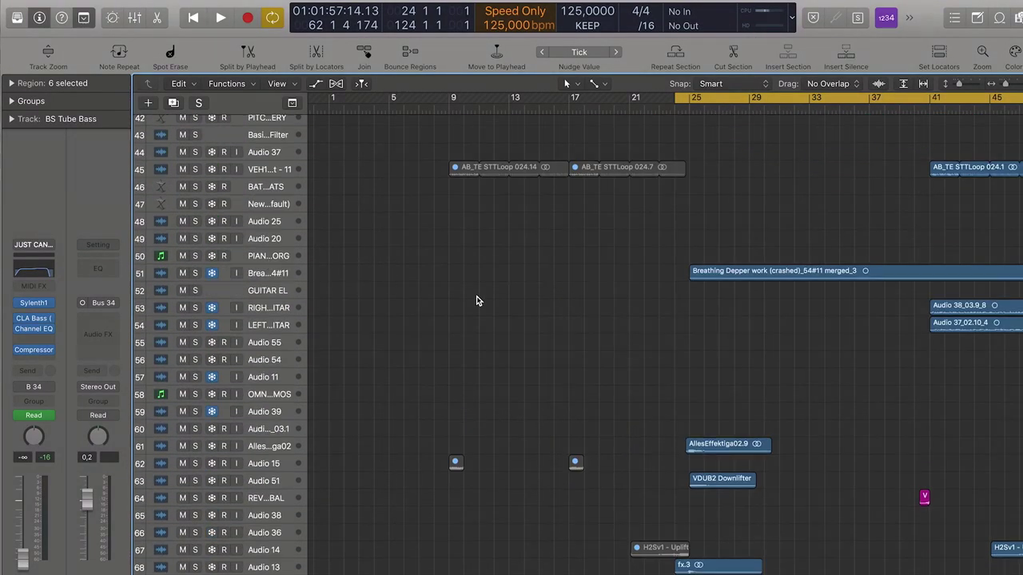
scroll(477, 301, "up", 15)
scroll(476, 300, "left", 1)
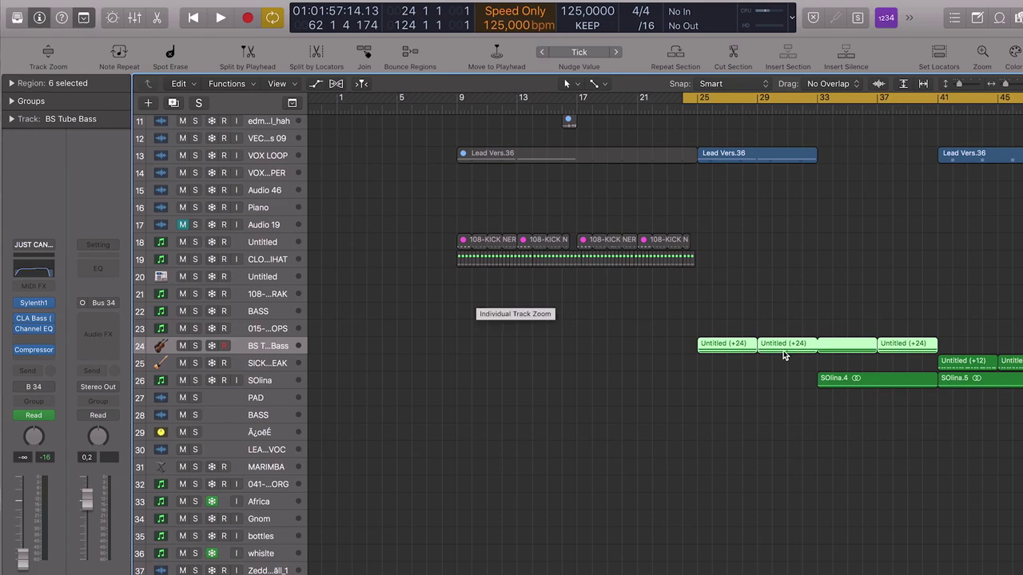
scroll(783, 356, "right", 10)
scroll(783, 356, "up", 4)
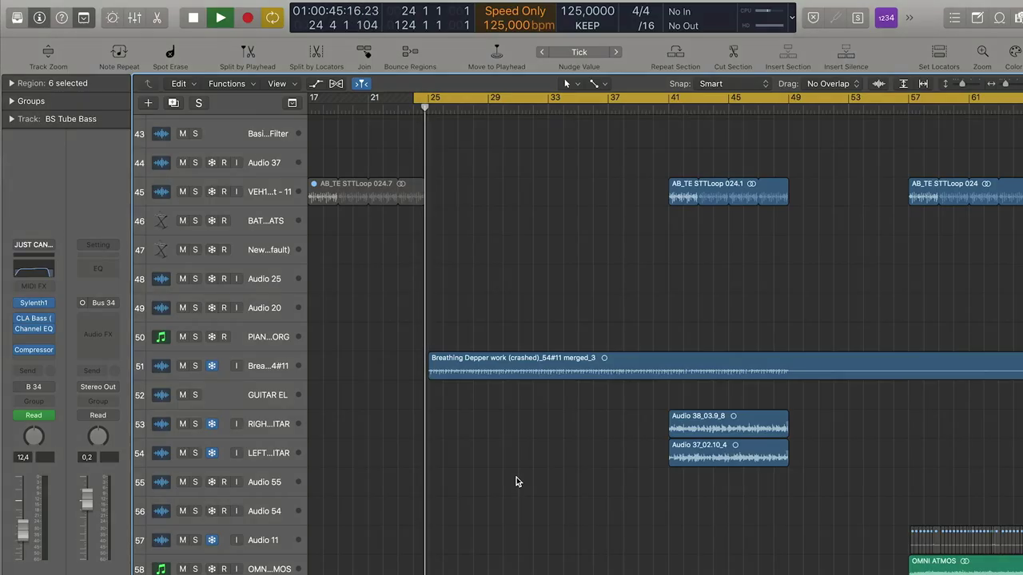
- Solo the Breathing Depper audio track on row 51 and set the cycle range to bars 25 to 33
left_click(194, 366)
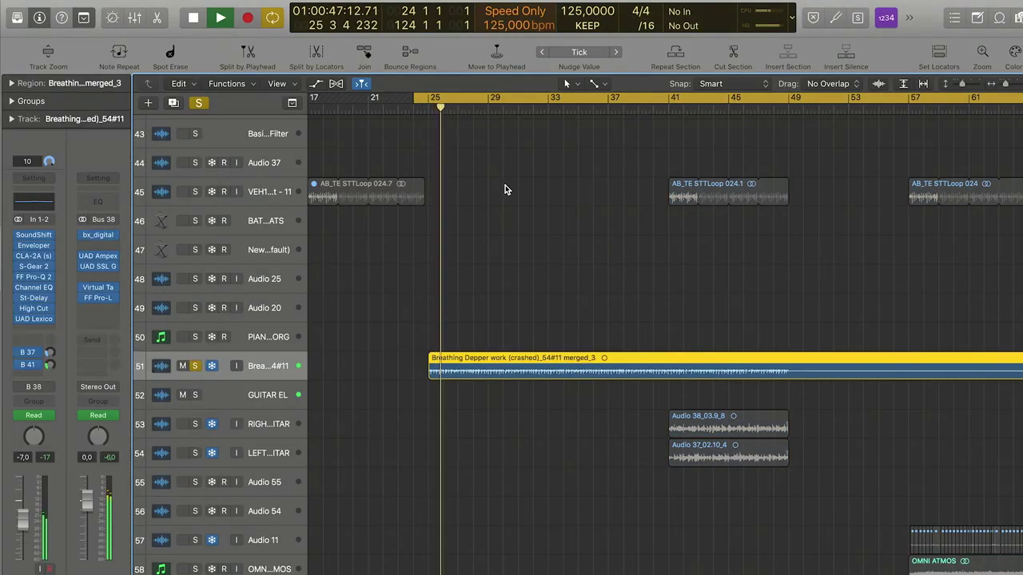
left_click_drag(446, 99, 549, 113)
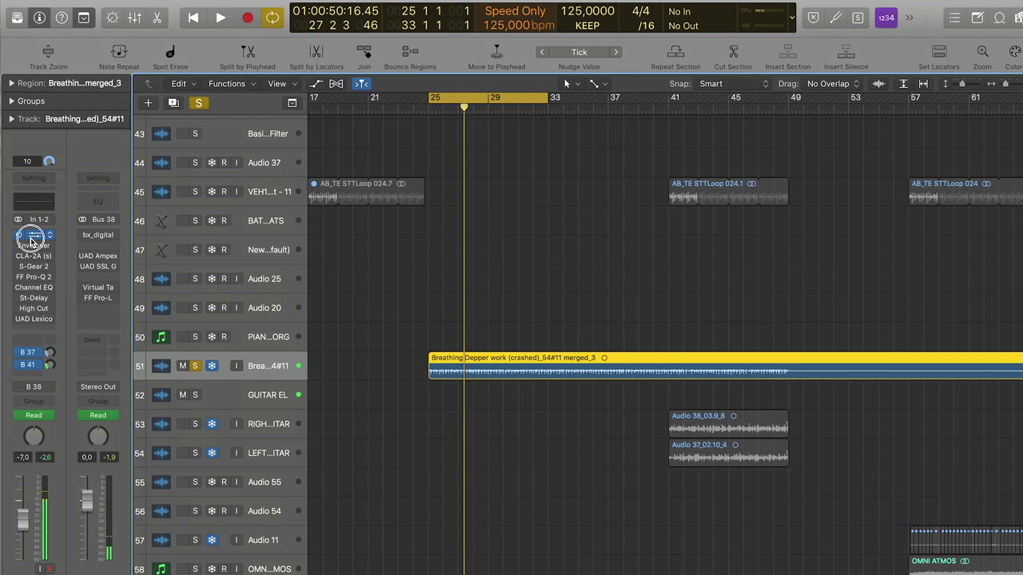
- Switch on the SoundShifter Pitch and Enveloper inserts of the soloed Breathing Depper track during playback, viewing each plug-in's settings
left_click(36, 237)
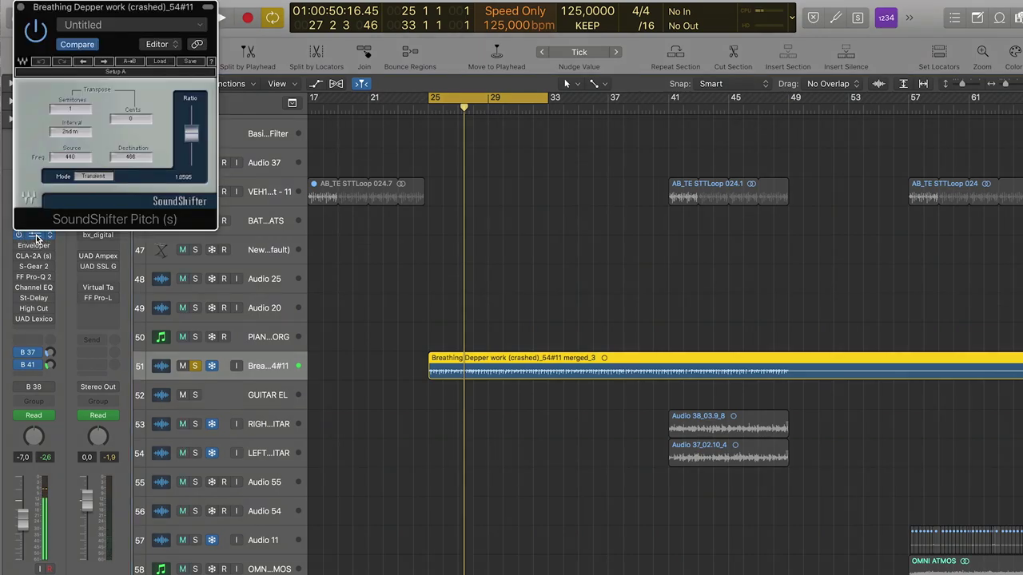
key("space")
left_click(16, 7)
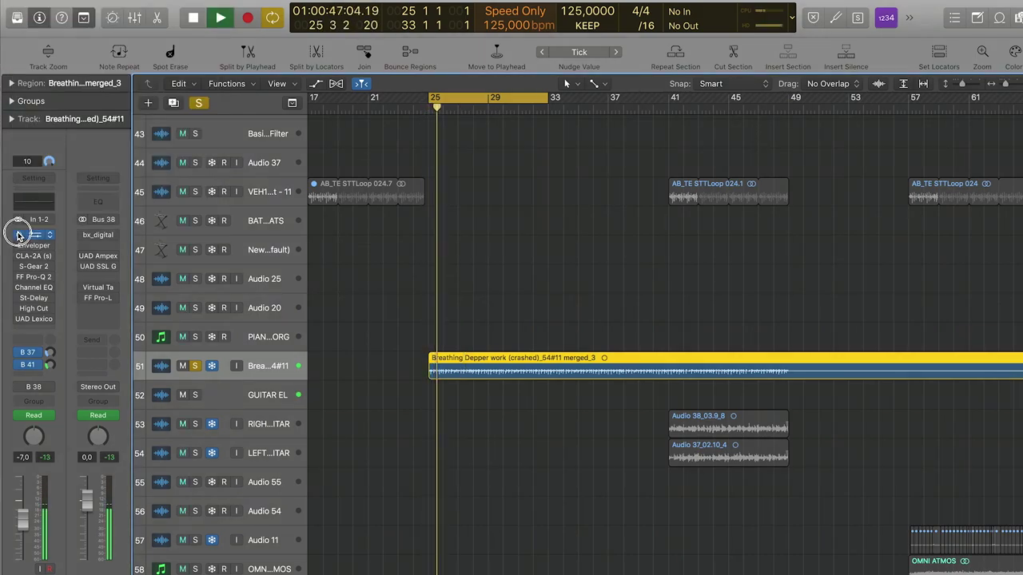
left_click(18, 235)
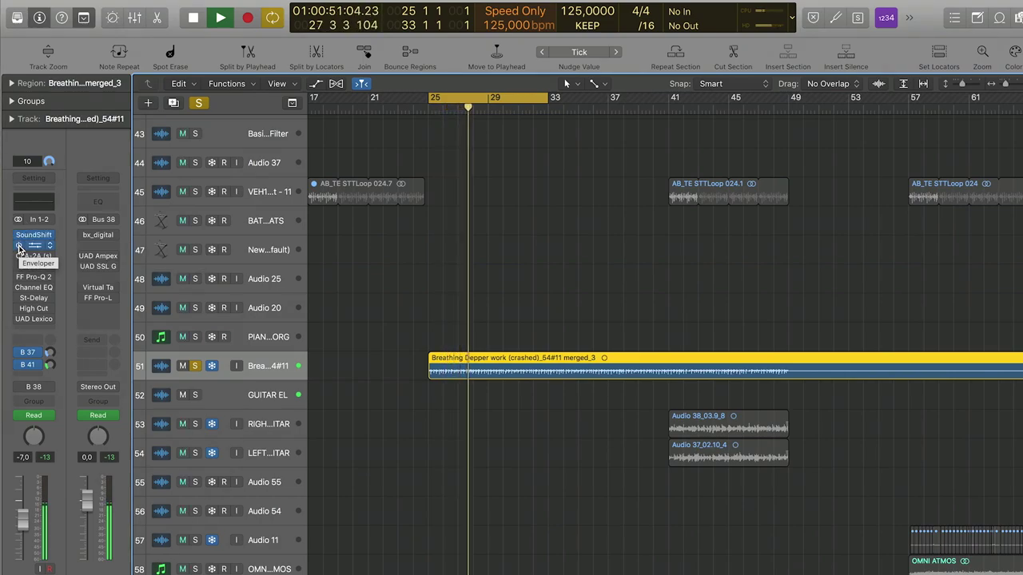
left_click(21, 247)
mouse_move(222, 132)
left_mouse_down()
mouse_move(219, 155)
mouse_move(222, 130)
left_mouse_up()
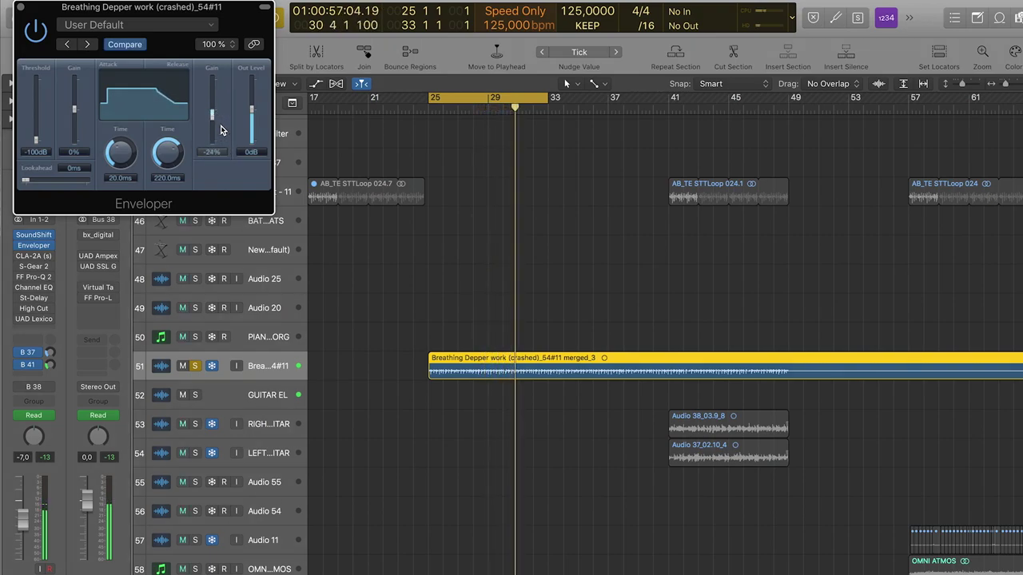
left_click(21, 8)
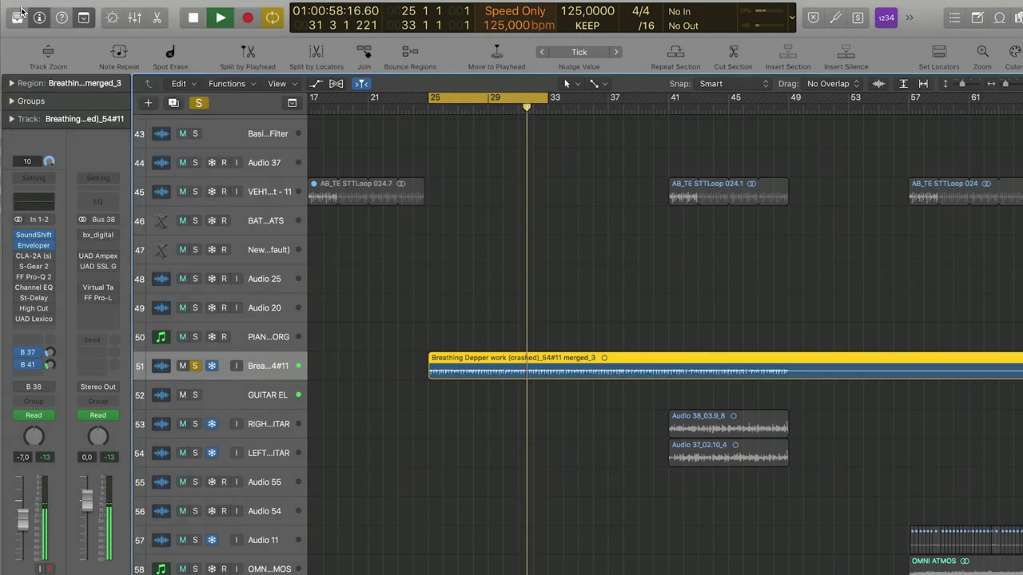
- Switch on the track's CLA-2A, S-Gear 2 and FF Pro-Q 2 inserts in order, opening each to show its settings
left_click(28, 256)
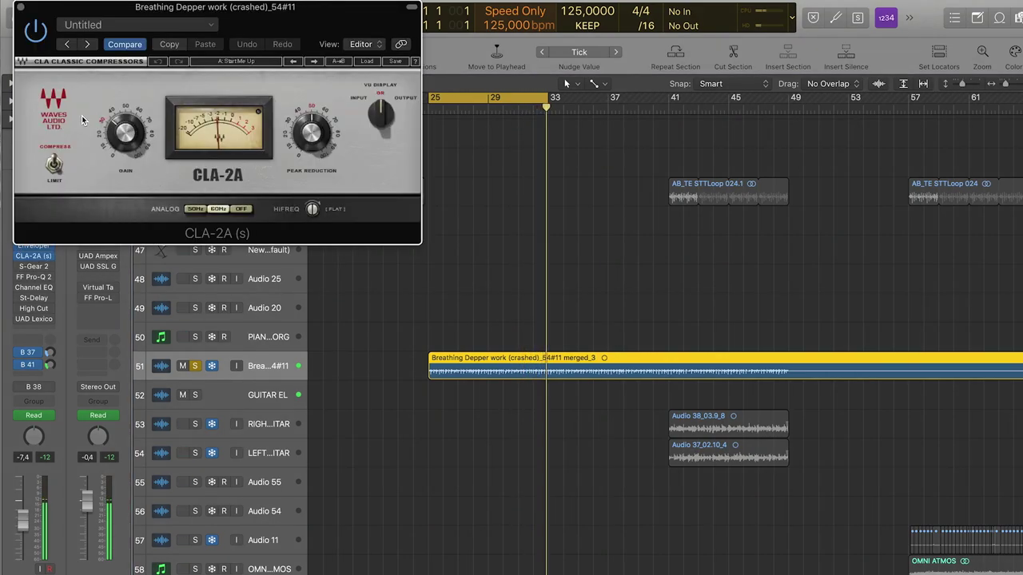
left_click(21, 8)
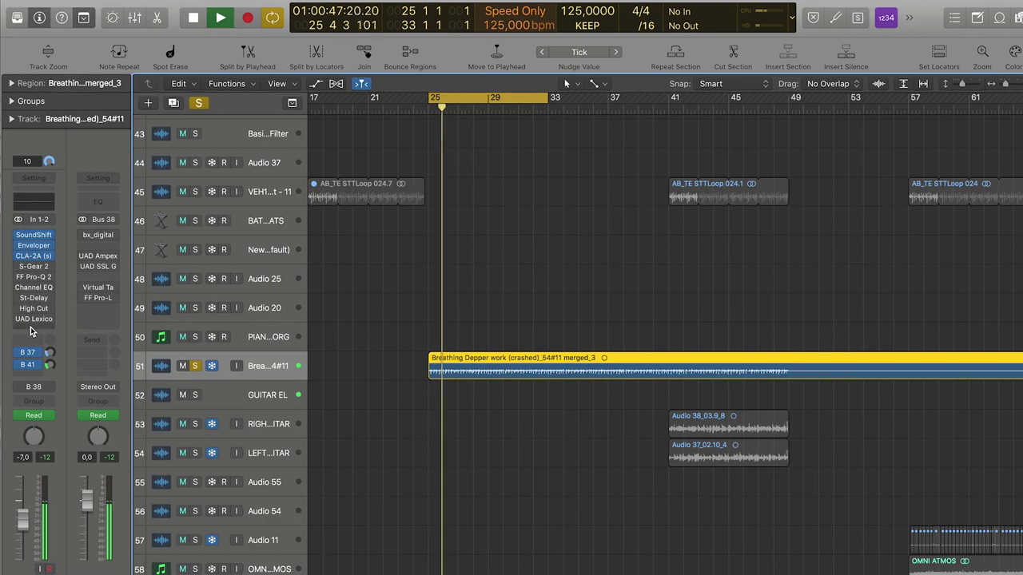
left_click(41, 268)
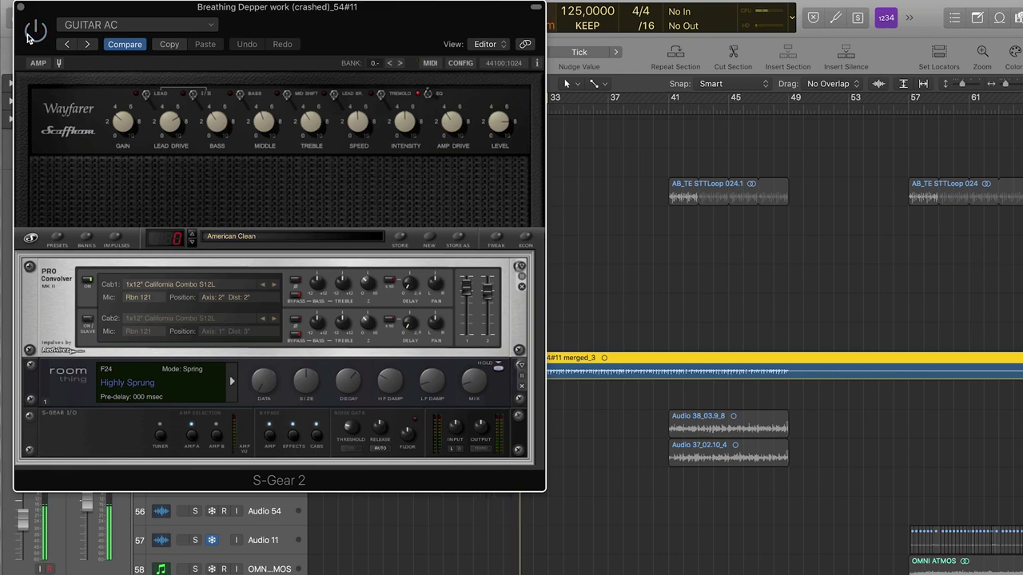
left_click(21, 8)
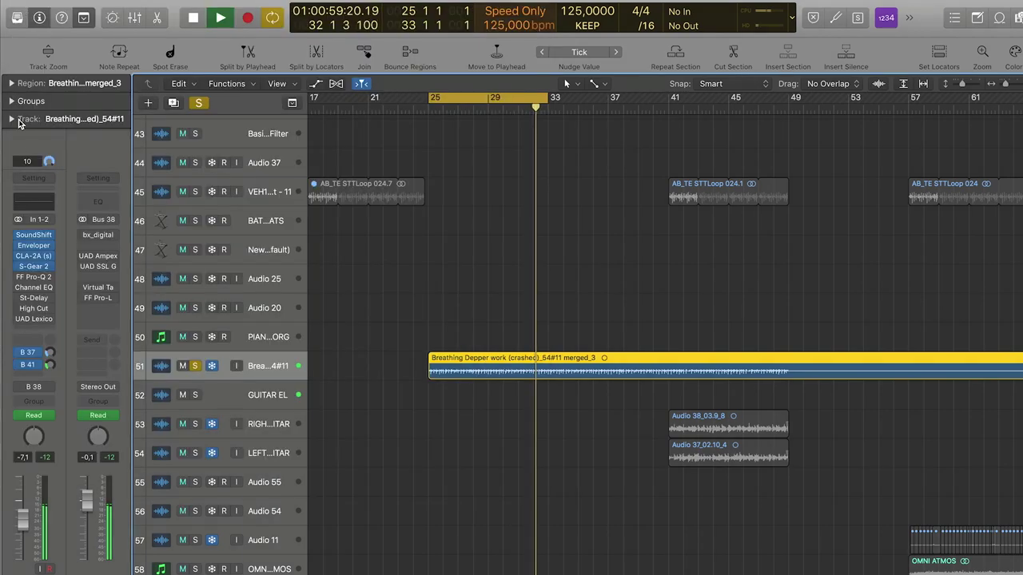
left_click(32, 277)
left_click(13, 7)
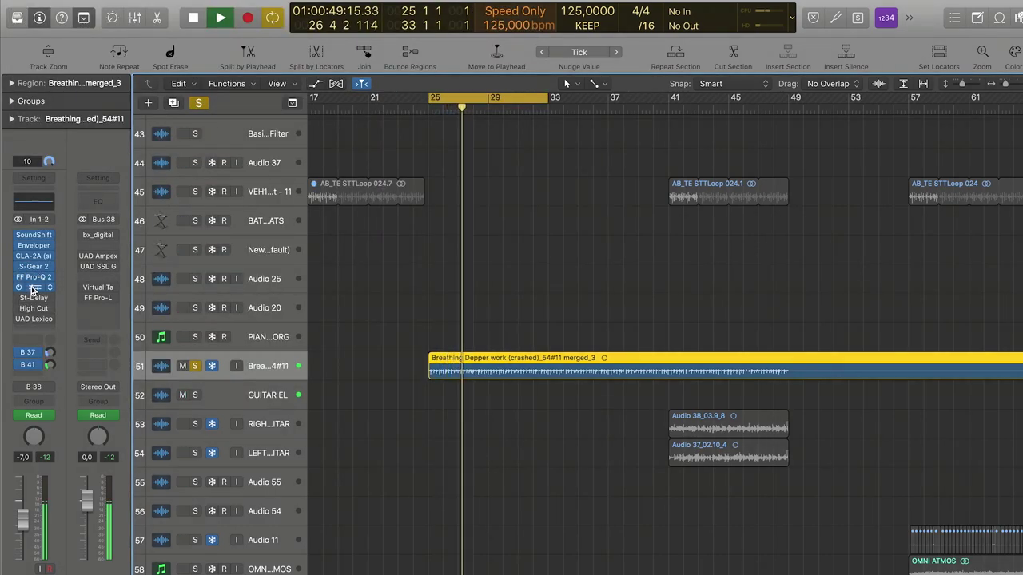
- Switch on the Channel EQ and Stereo Delay inserts, showing the EQ's 780 Hz band and the delay settings
left_click(33, 288)
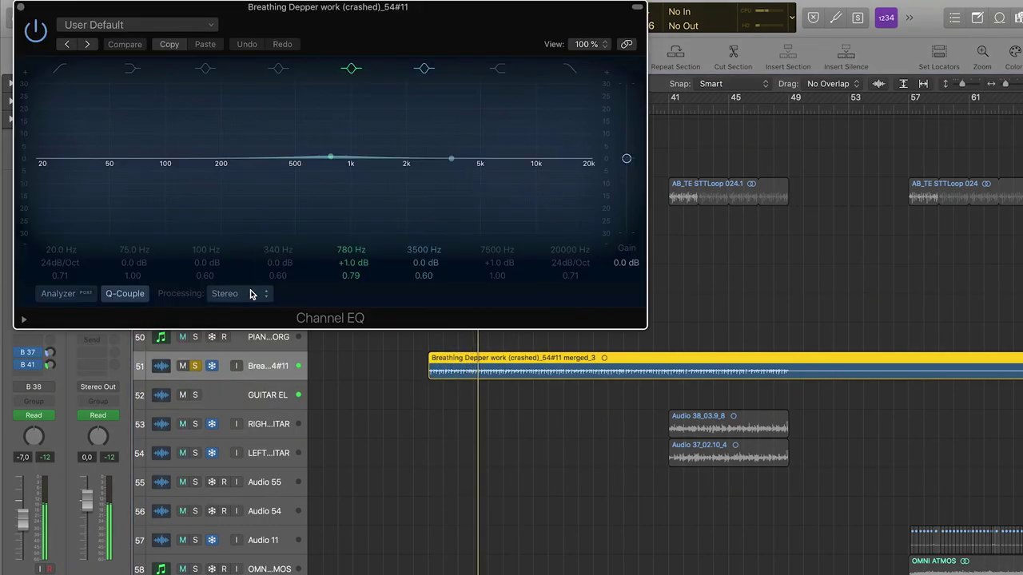
mouse_move(349, 263)
left_mouse_down()
mouse_move(349, 216)
mouse_move(349, 265)
left_mouse_up()
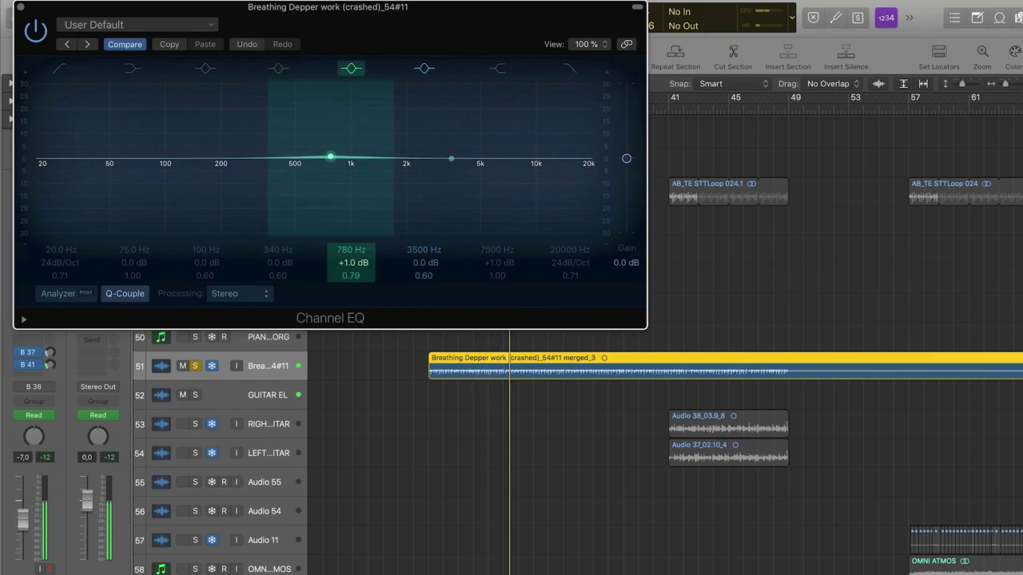
left_click(20, 7)
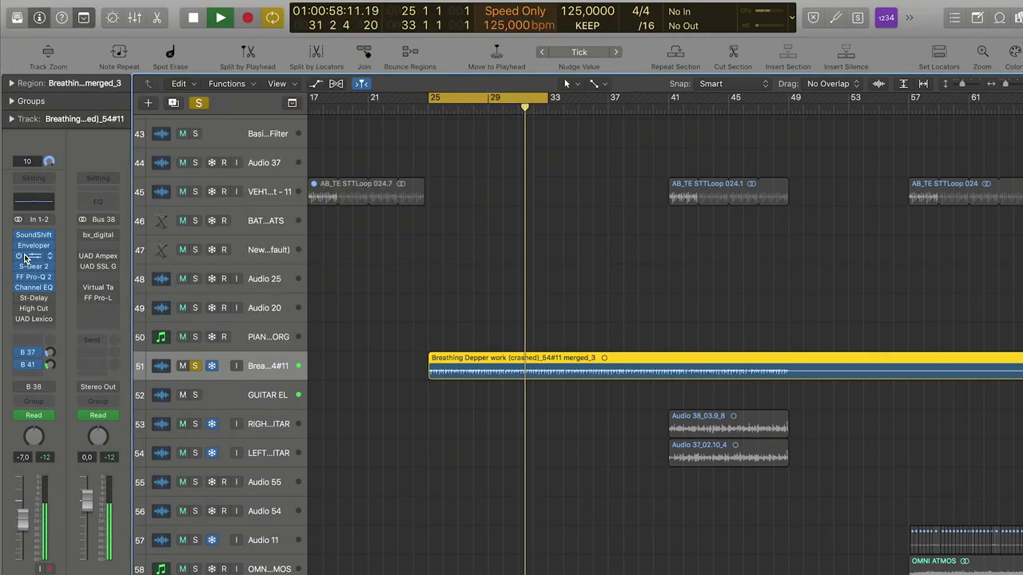
left_click(30, 298)
left_click(120, 376)
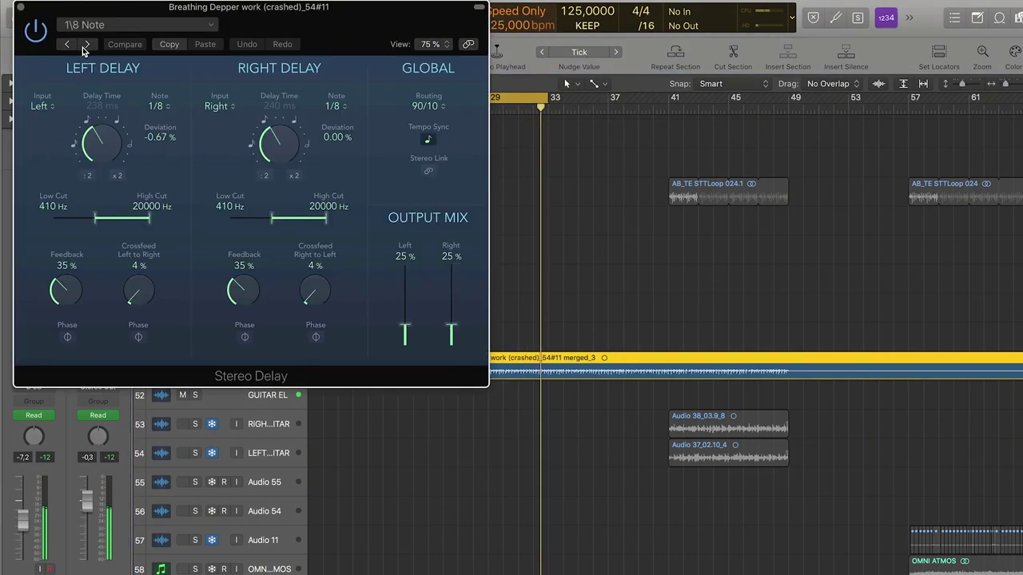
left_click(24, 8)
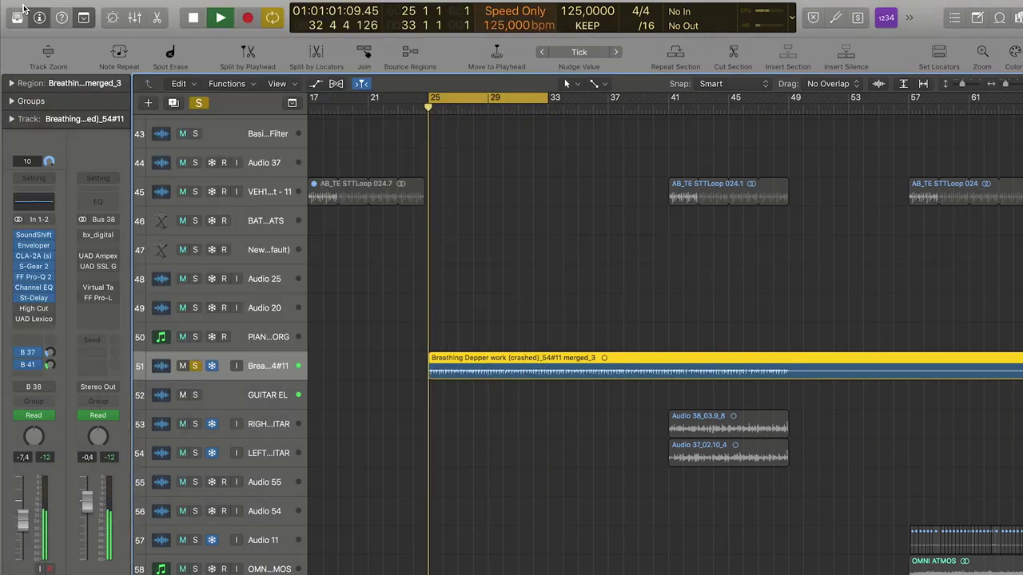
- Switch on the High Cut and UAD Lexicon inserts to complete the Breathing Depper track's effects chain
left_click(30, 310)
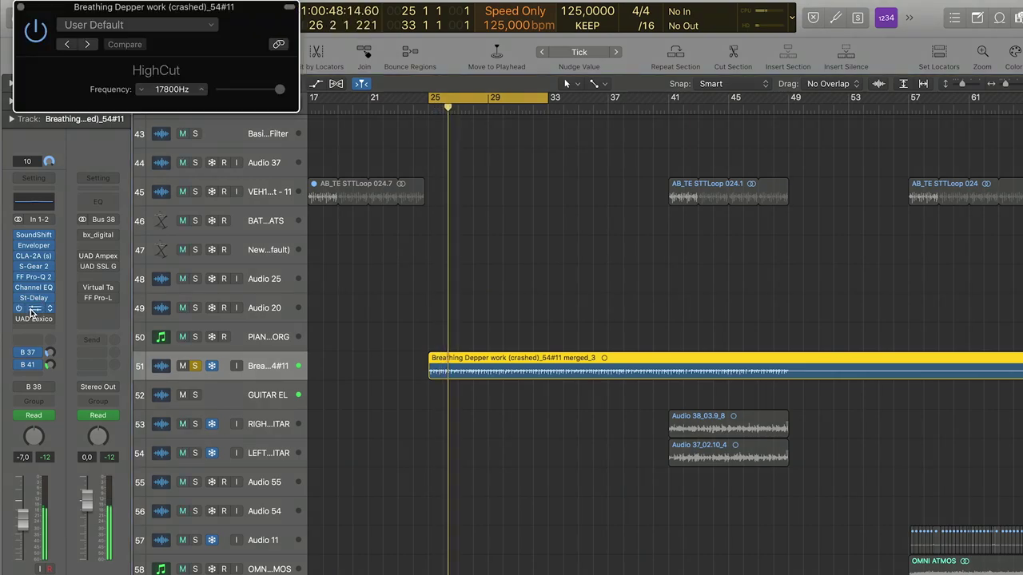
left_click(19, 10)
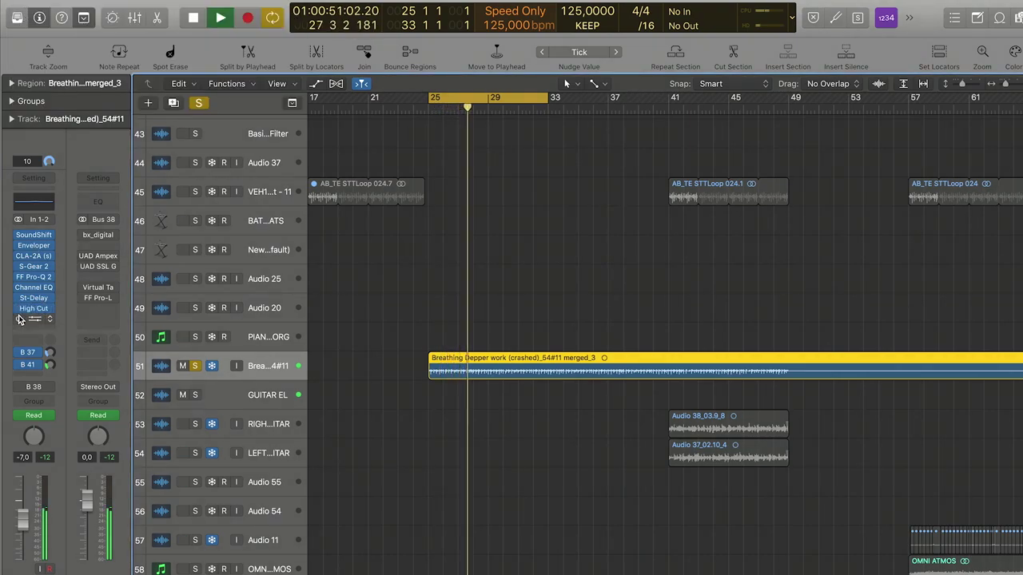
left_click(32, 319)
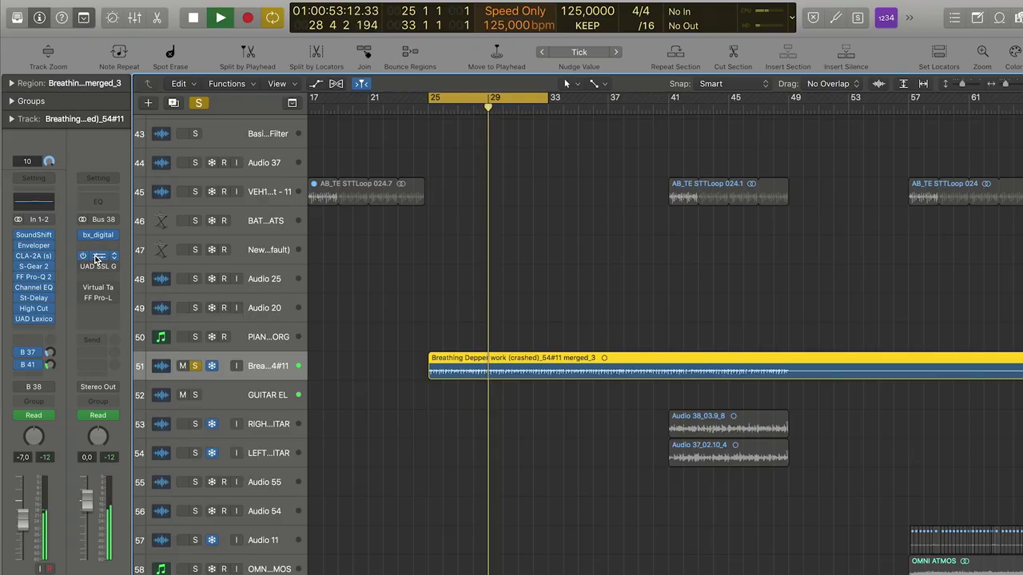
- Switch on the GUITAR EL bus inserts from UAD Ampex ATR-102 through SSL G, Virtual Tape Machines and FF Pro-L, then unsolo the Breathing Depper track
left_click(95, 256)
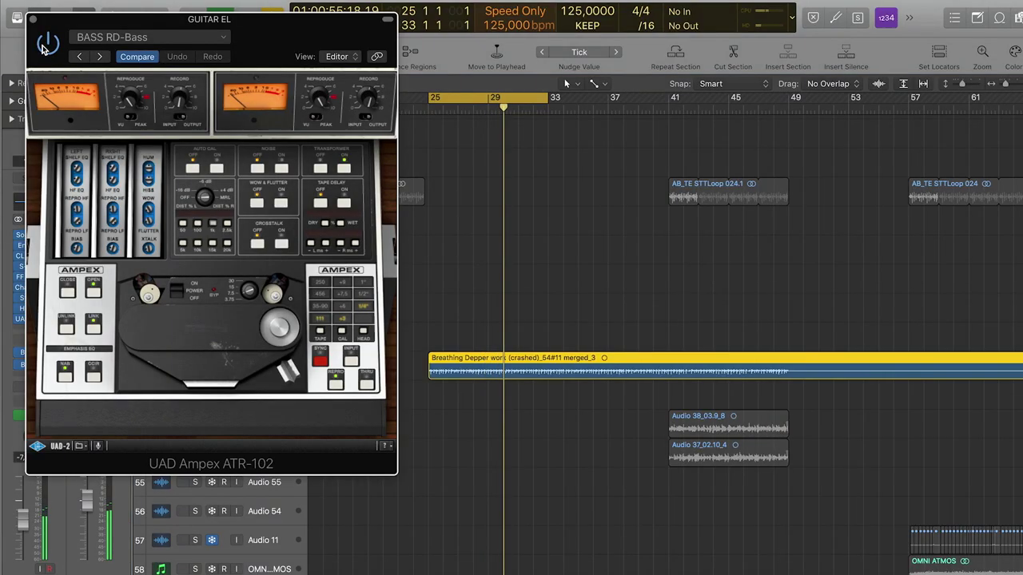
left_click(34, 19)
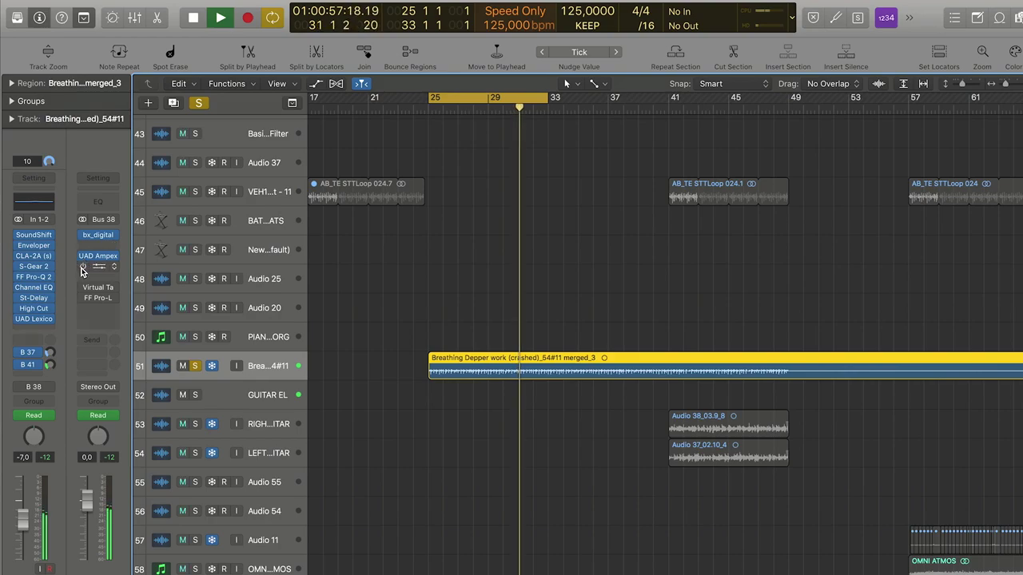
left_click(98, 270)
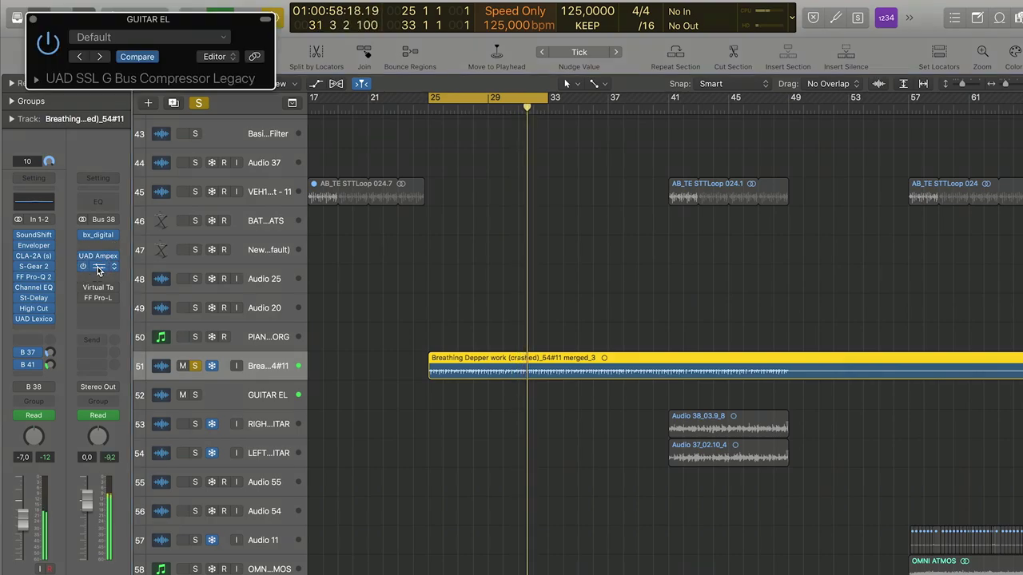
left_click(33, 19)
left_click(99, 288)
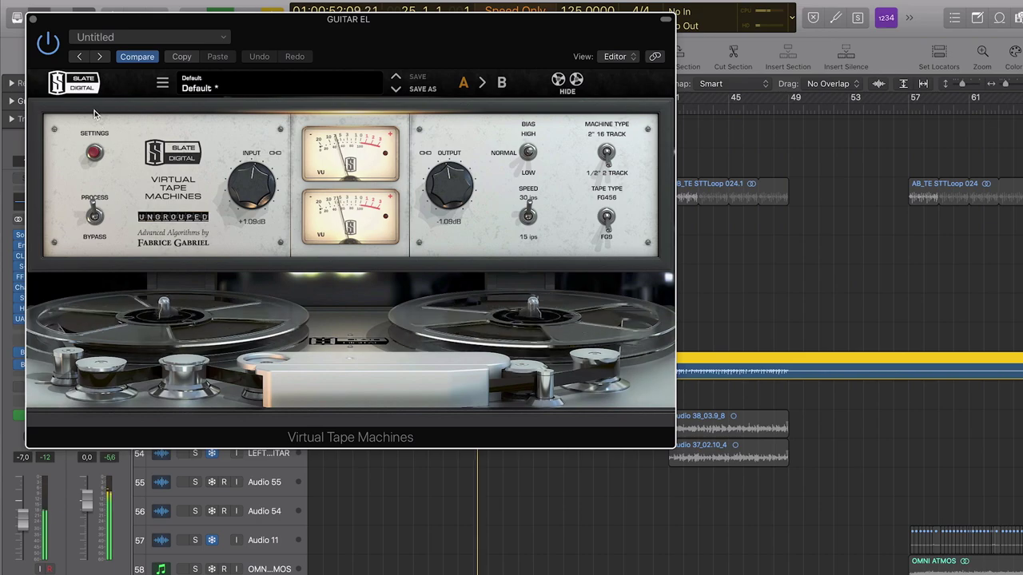
left_click(33, 19)
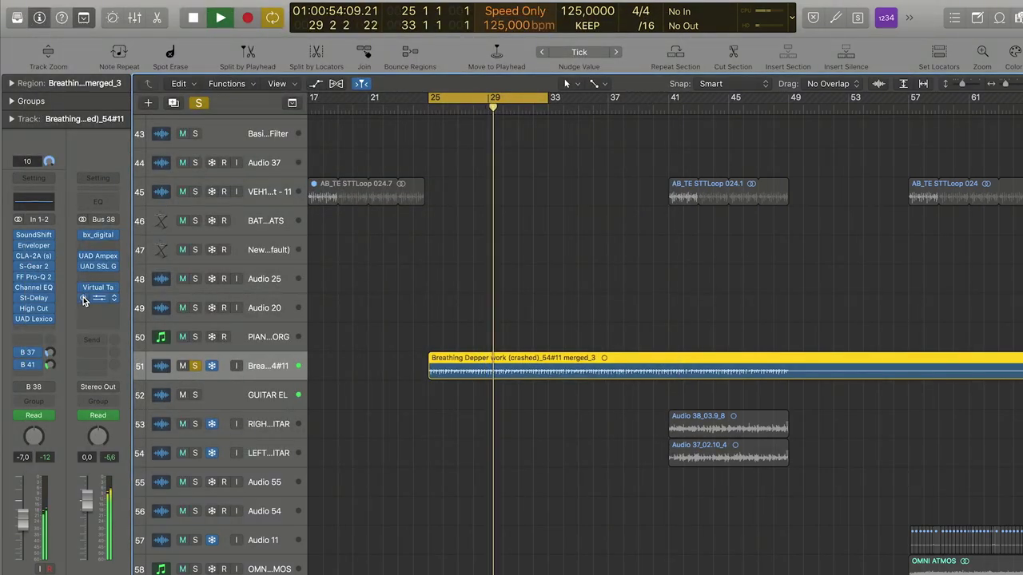
left_click(194, 367)
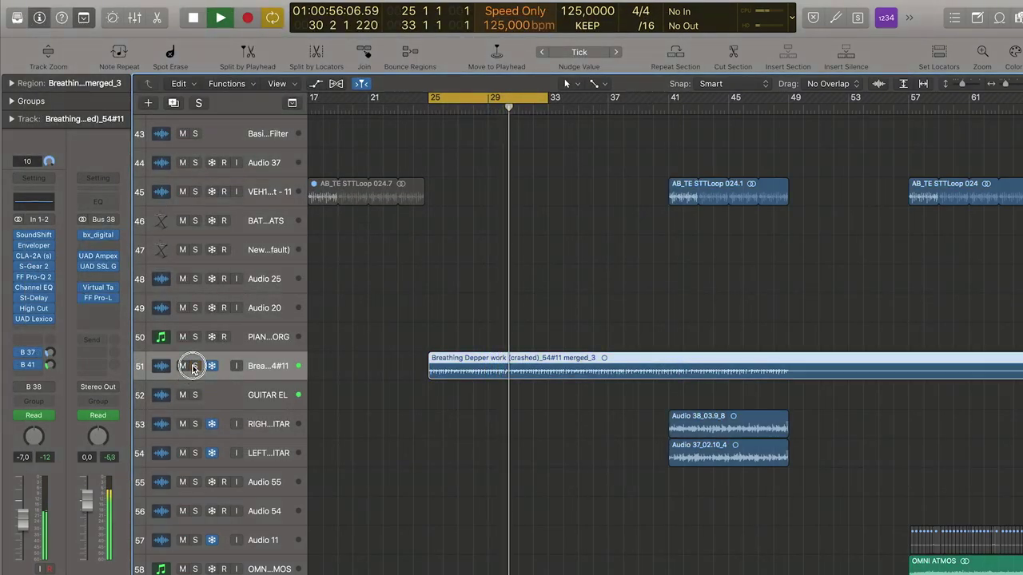
- Solo the Audio 30 vocal track on row 4, cycle bars 33 to 41 and audition it with the RVox insert switched on
scroll(542, 220, "up", 10)
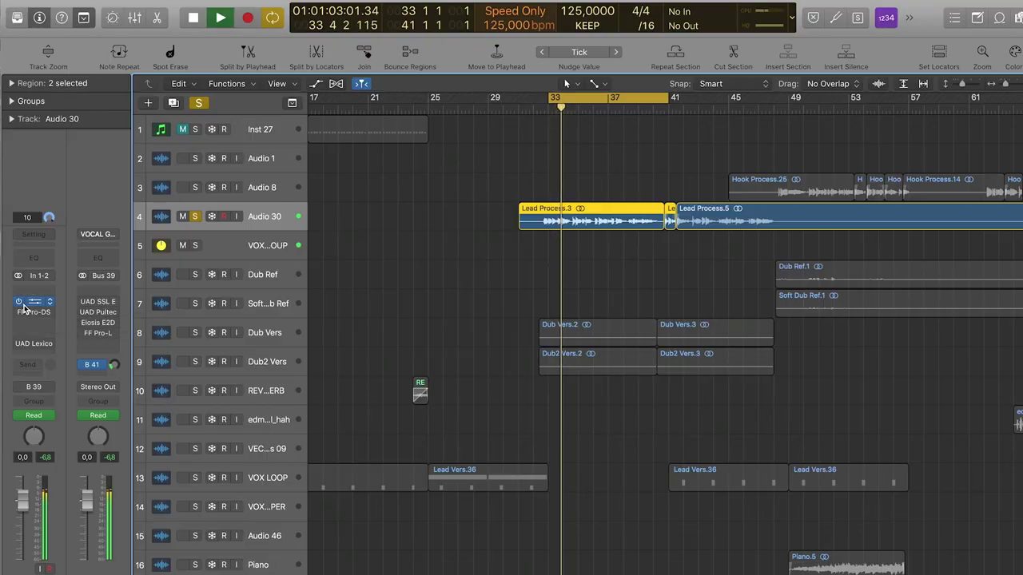
left_click(33, 303)
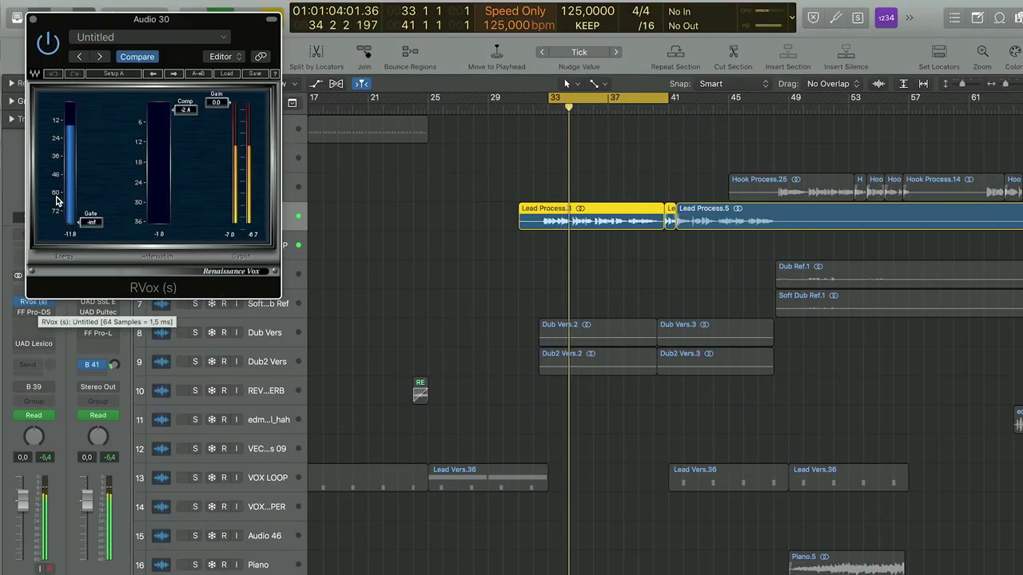
left_click(33, 20)
left_click(26, 323)
left_click(11, 305)
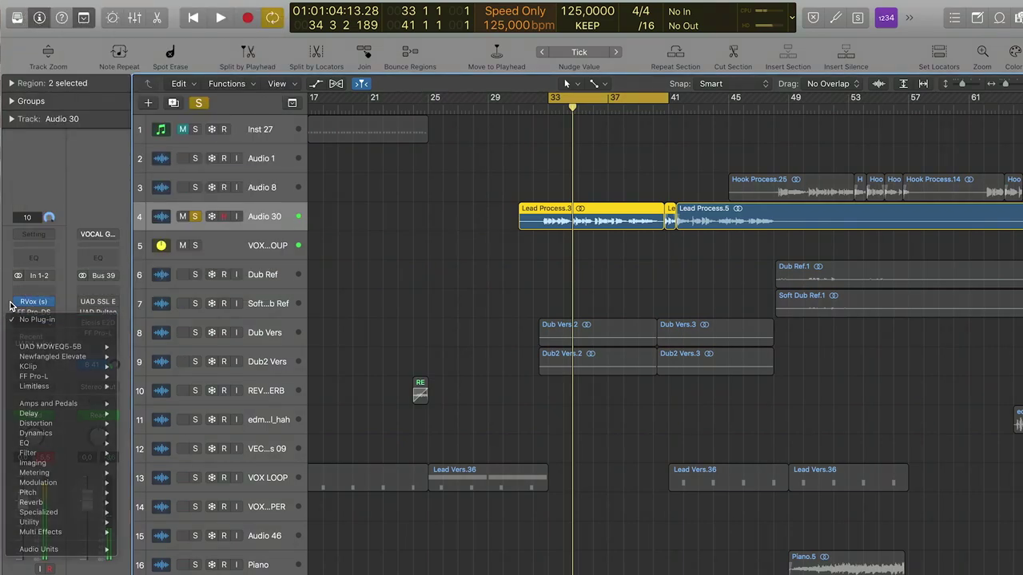
- Switch on the FF Pro-DS de-esser on Audio 30 and check its effect during playback
left_click(32, 314)
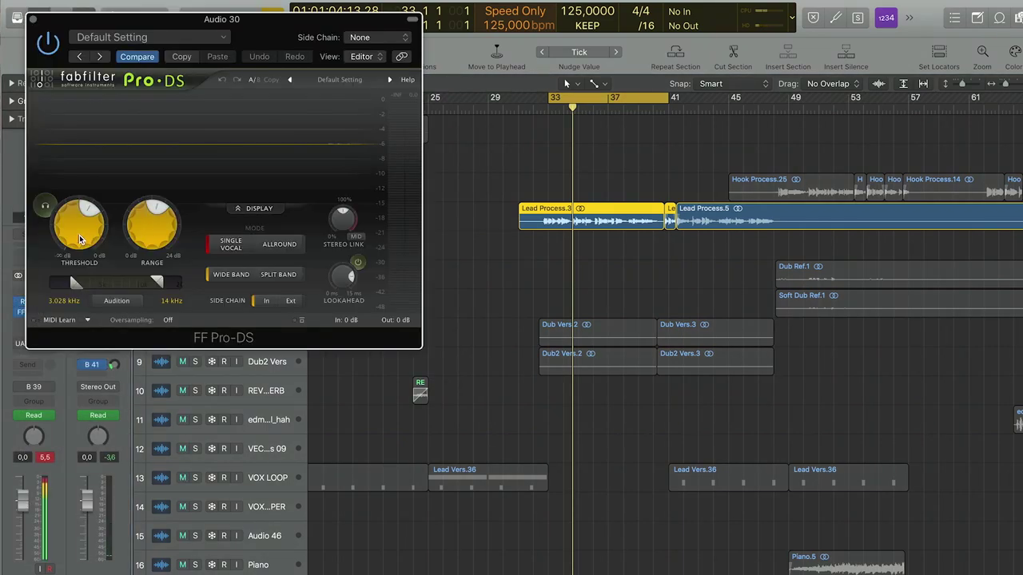
left_click(46, 49)
left_click(47, 47)
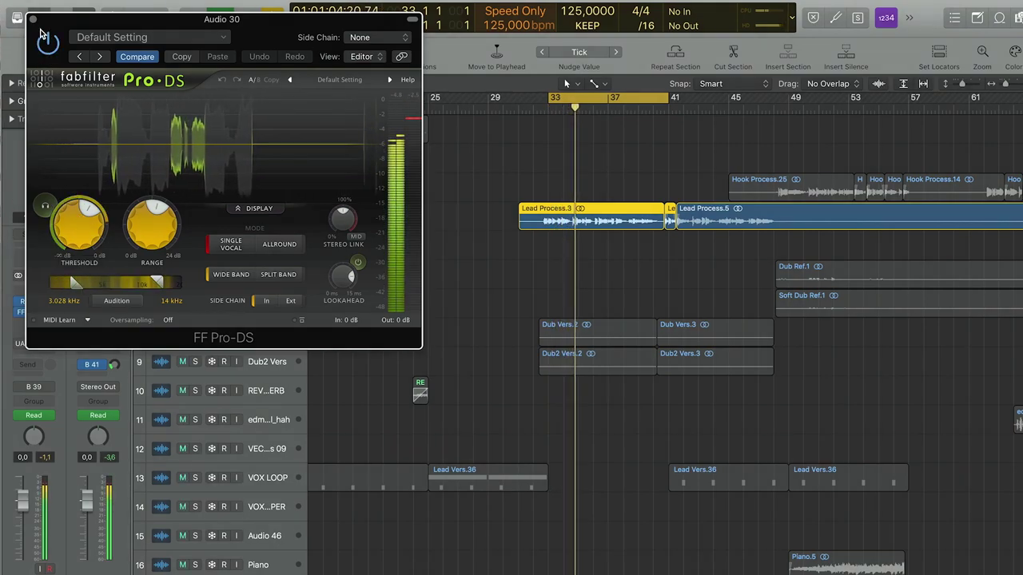
left_click(33, 19)
- Switch on the UAD Lexicon 224 reverb insert on Audio 30 and open it to show its settings
left_click(21, 345)
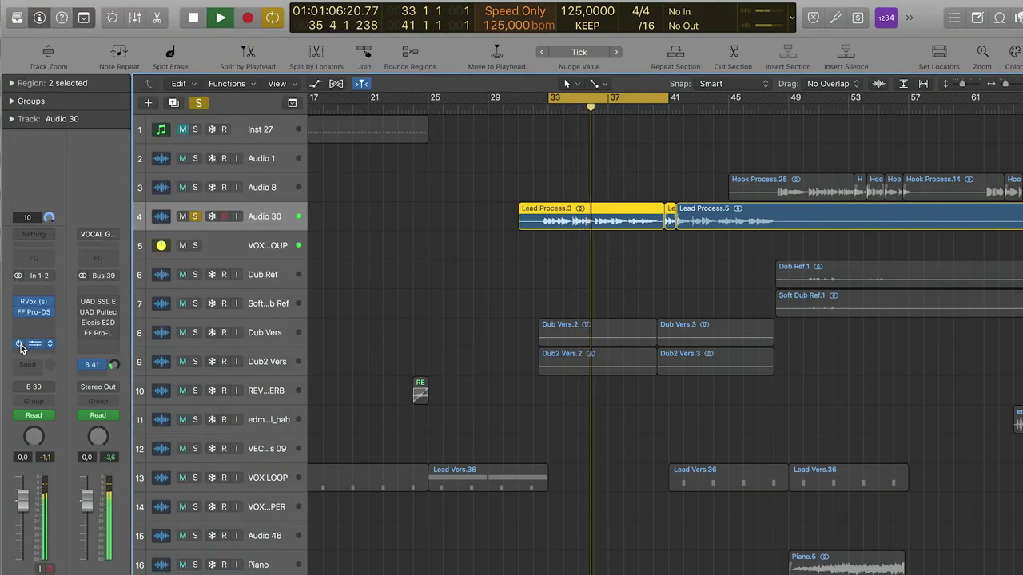
left_click(47, 345)
left_click(19, 314)
key("space")
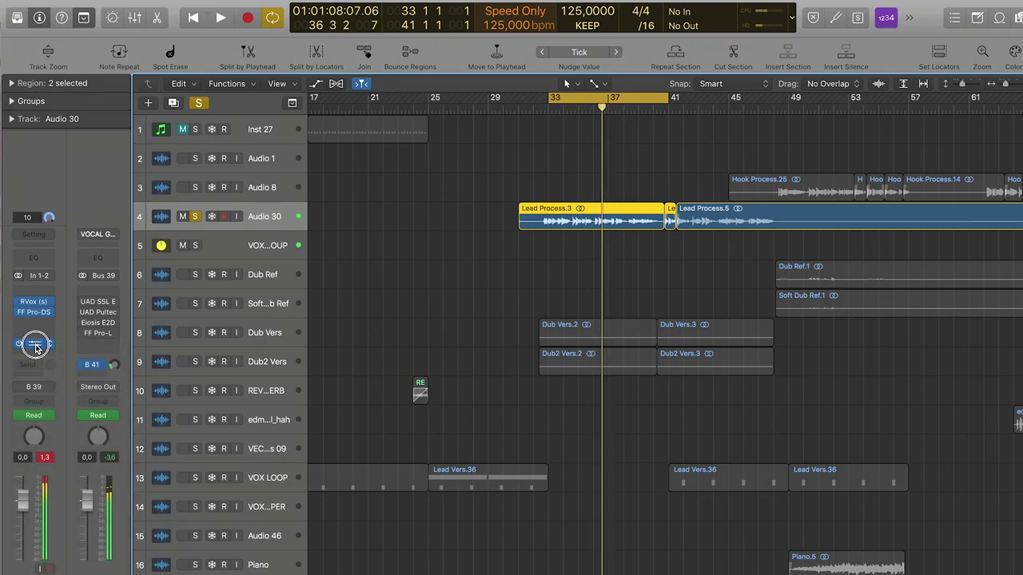
left_click(36, 345)
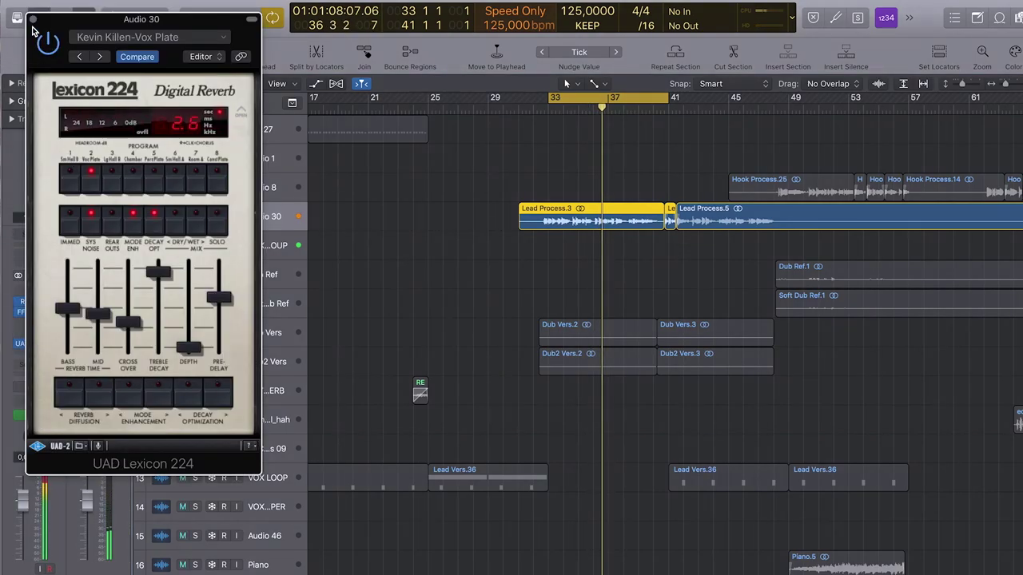